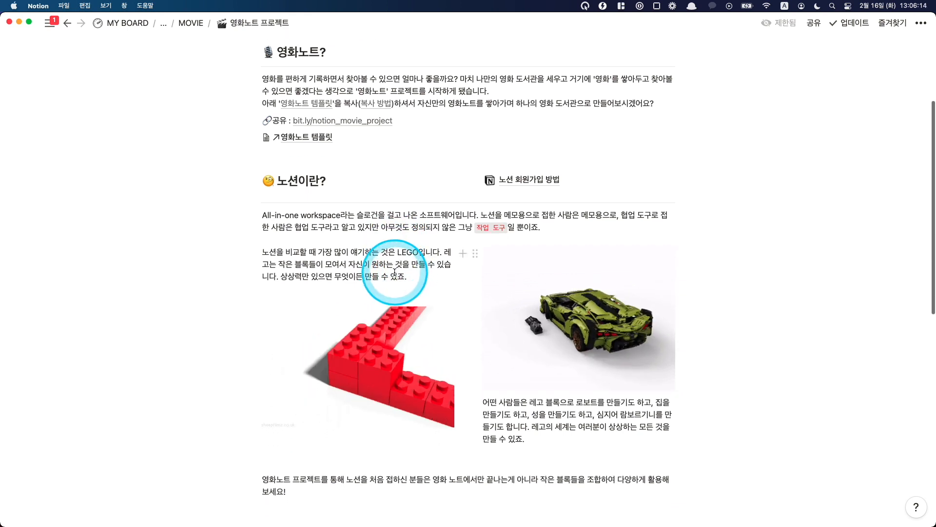
{"action": "scroll", "coordinate": [394, 273], "scroll_direction": "down", "scroll_amount": 1}
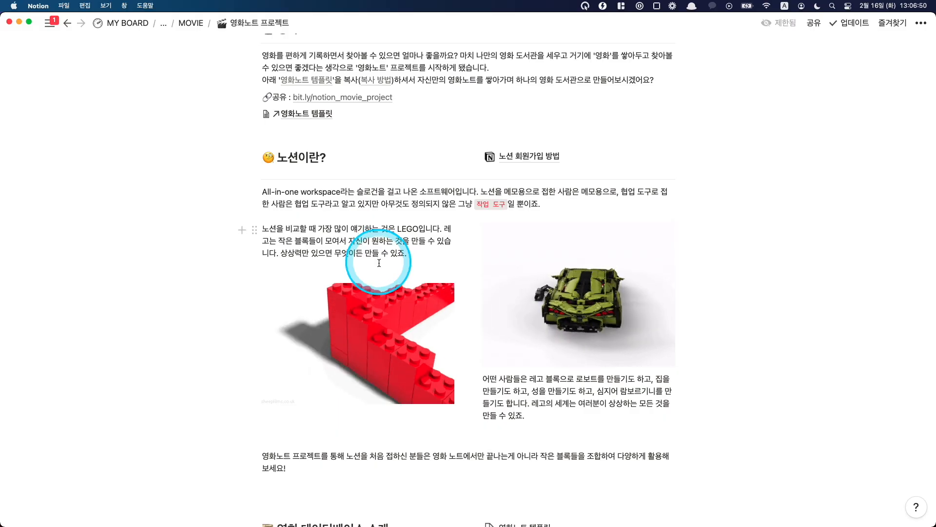
Step: Open the 노션 회원가입 방법 page from the project page and read through its sign-up instructions down to the beginner video
{"action": "left_click", "coordinate": [540, 159]}
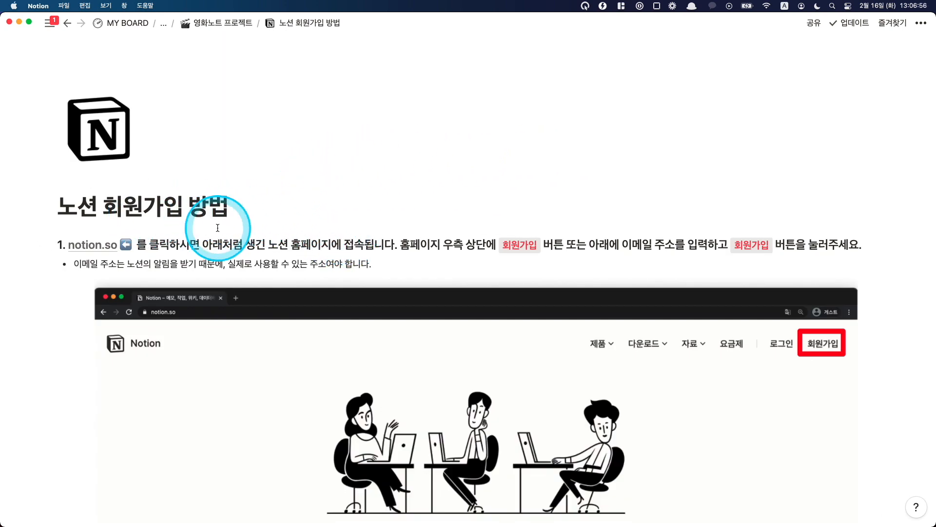
{"action": "scroll", "coordinate": [213, 220], "scroll_direction": "down", "scroll_amount": 1}
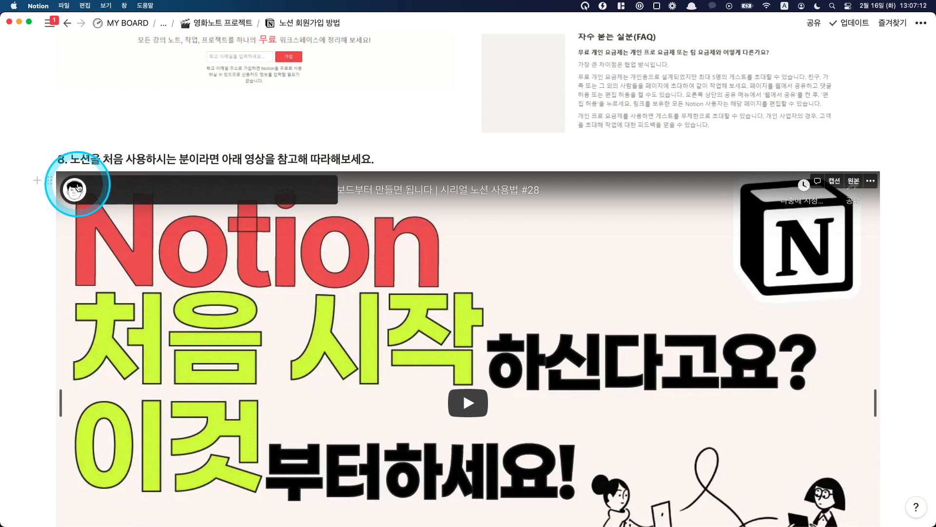
{"action": "scroll", "coordinate": [36, 217], "scroll_direction": "down", "scroll_amount": 1}
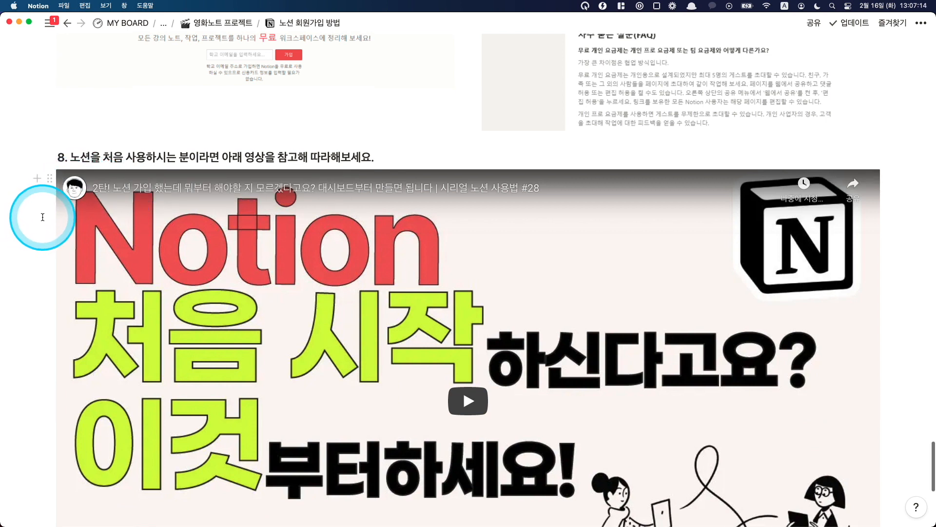
{"action": "scroll", "coordinate": [42, 217], "scroll_direction": "down", "scroll_amount": 1}
{"action": "scroll", "coordinate": [43, 218], "scroll_direction": "down", "scroll_amount": 1}
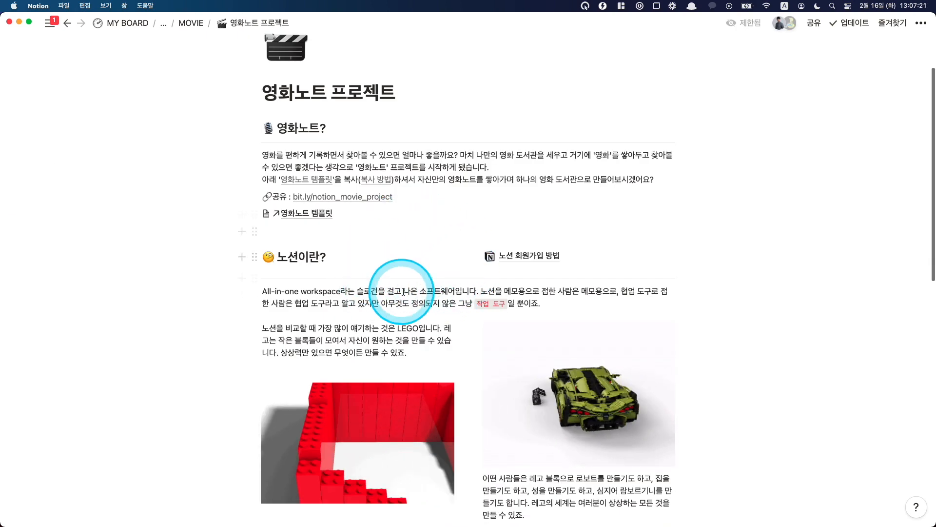
Step: Return to the project page, highlight the bit.ly/notion_movie_project share link and open the 영화노트 템플릿 page linked below it
{"action": "scroll", "coordinate": [390, 264], "scroll_direction": "down", "scroll_amount": 2}
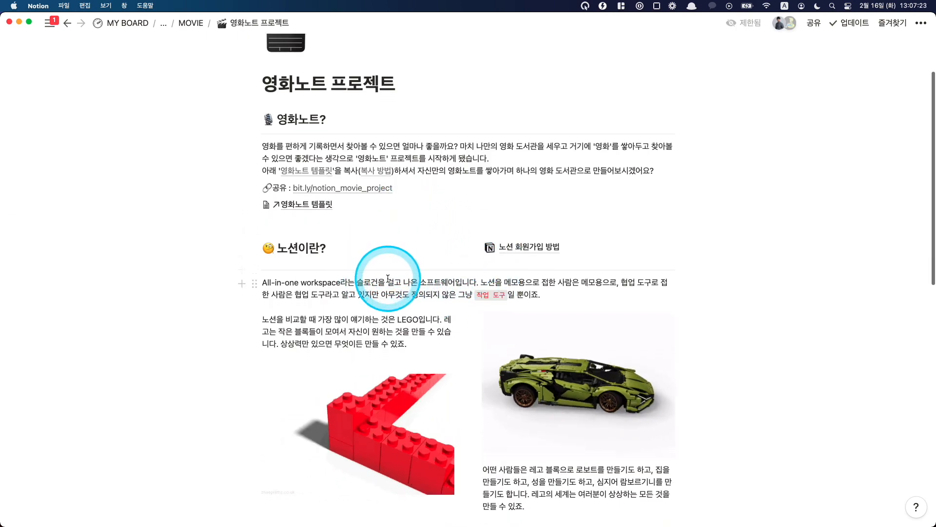
{"action": "left_click_drag", "start_coordinate": [401, 181], "coordinate": [293, 184]}
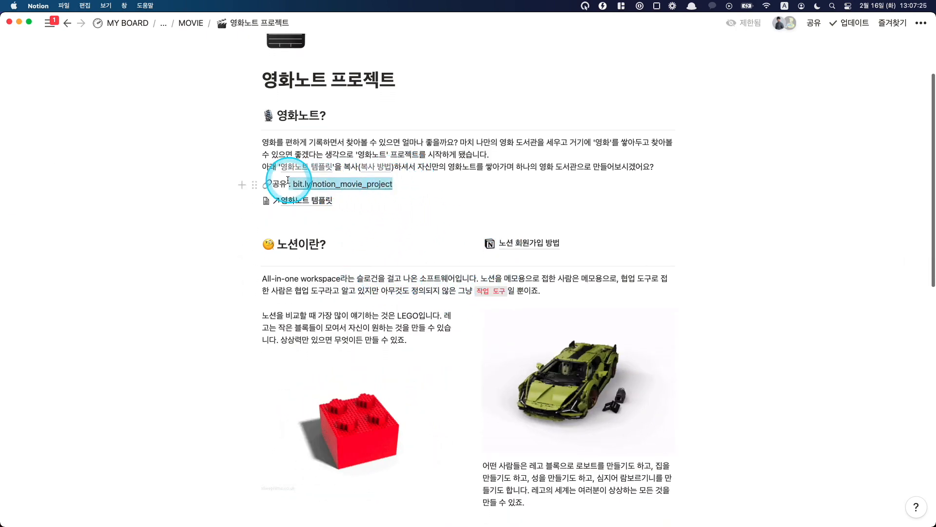
{"action": "left_click", "coordinate": [307, 200]}
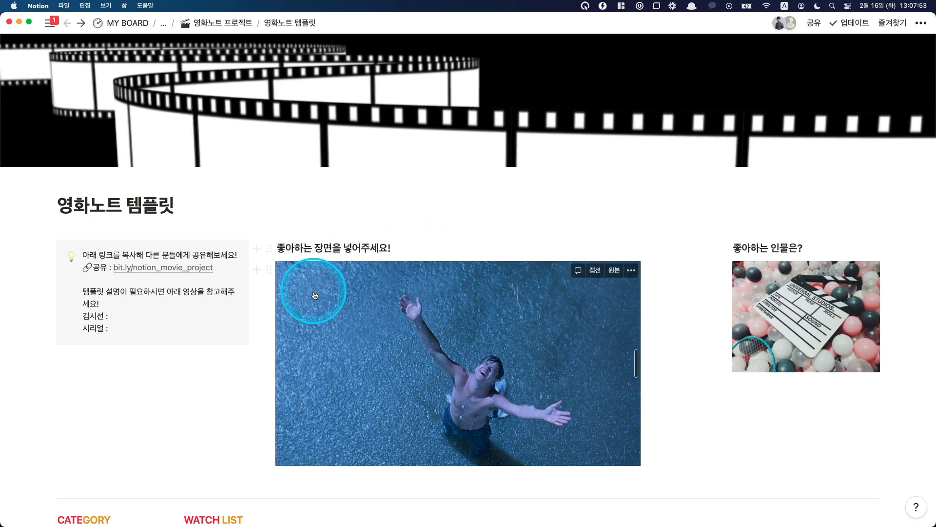
Step: Examine the template page's callout, highlighting its share link and checking the lines reserved for the explanation video links
{"action": "scroll", "coordinate": [401, 321], "scroll_direction": "down", "scroll_amount": 1}
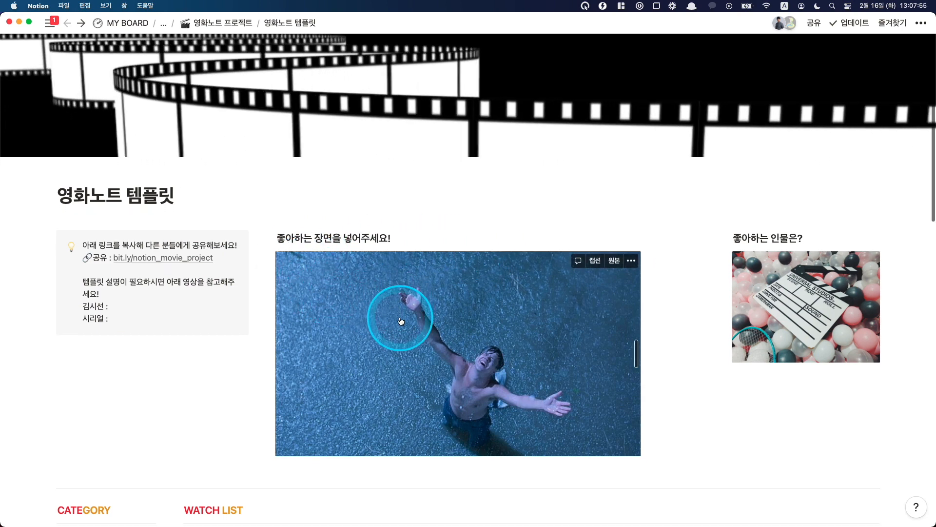
{"action": "left_click_drag", "start_coordinate": [403, 320], "coordinate": [272, 298]}
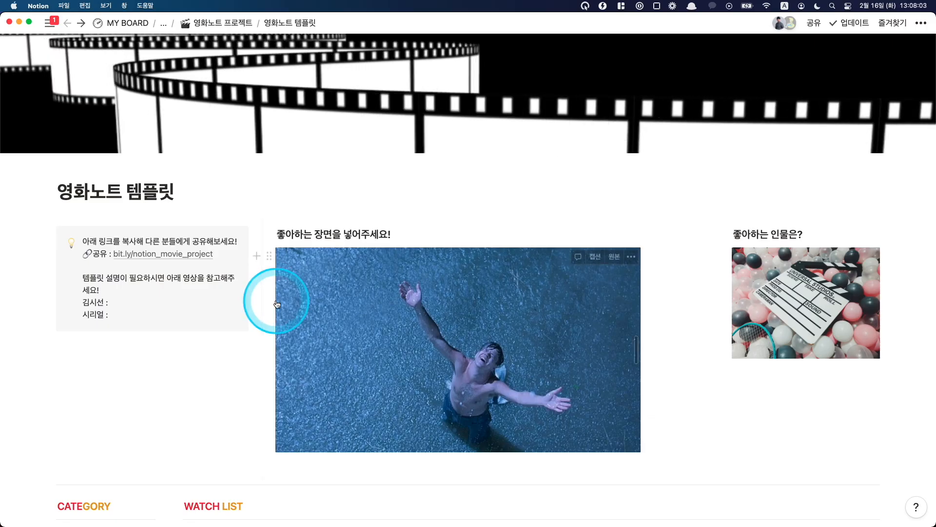
{"action": "left_click_drag", "start_coordinate": [271, 302], "coordinate": [265, 293]}
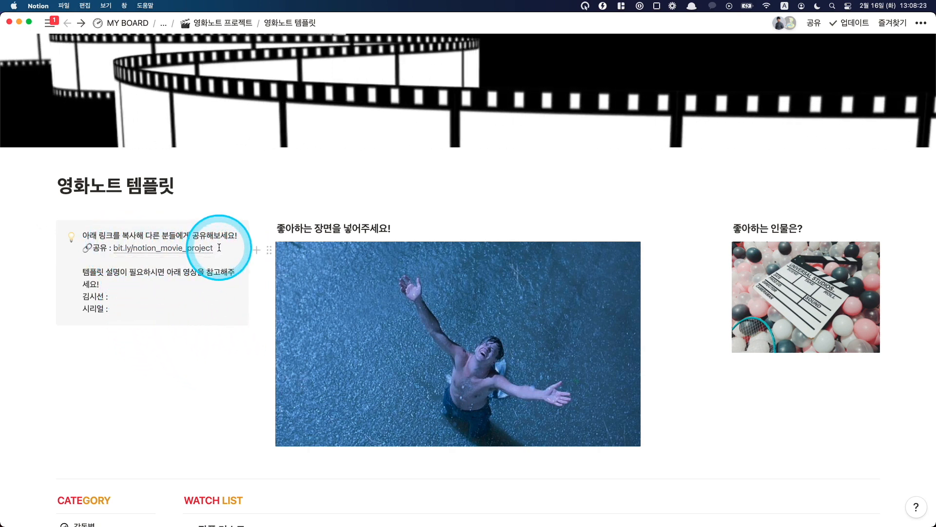
{"action": "left_click_drag", "start_coordinate": [218, 248], "coordinate": [114, 249]}
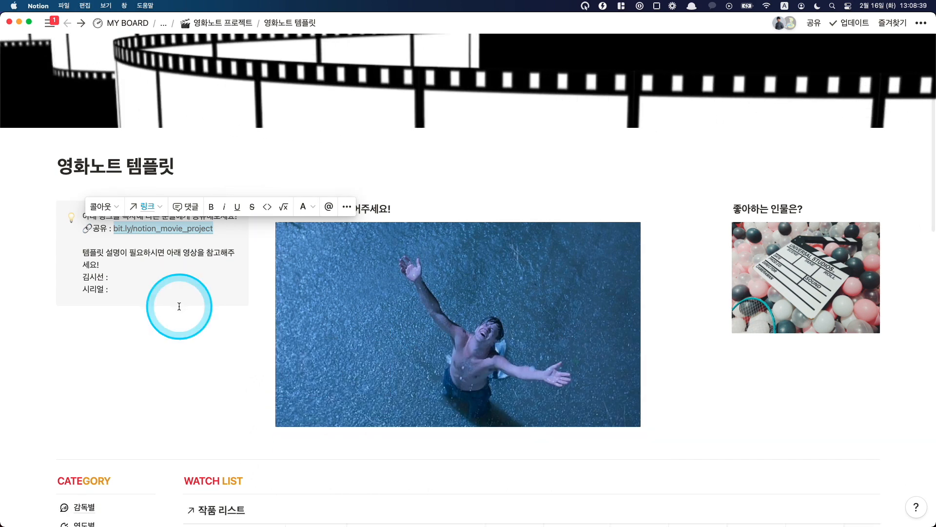
{"action": "left_click", "coordinate": [159, 288]}
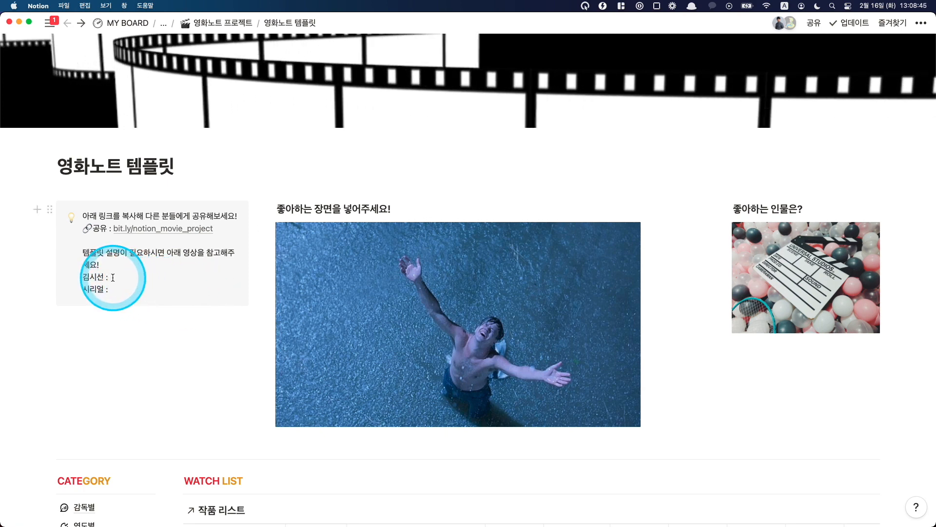
{"action": "left_click", "coordinate": [112, 278]}
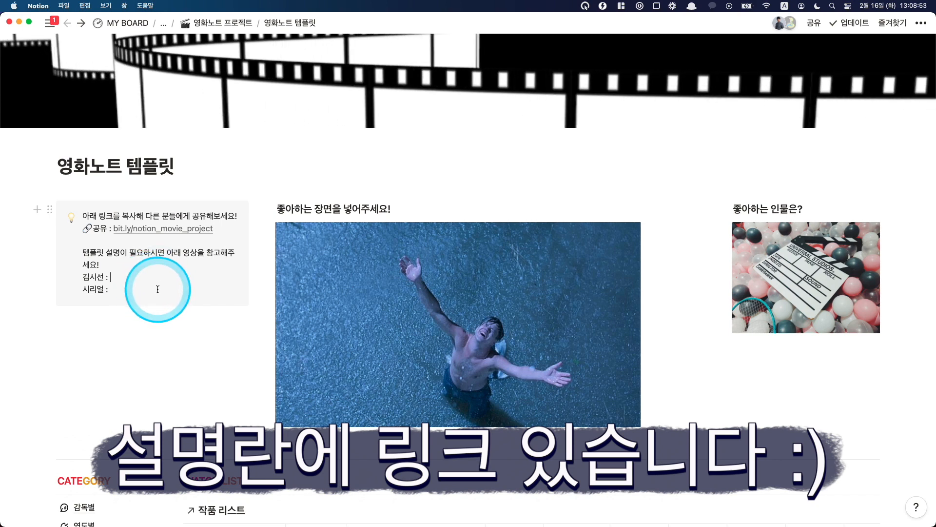
Step: Widen the 좋아하는 인물은? column by moving the divider between it and the 좋아하는 장면을 넣어주세요! column
{"action": "scroll", "coordinate": [278, 294], "scroll_direction": "down", "scroll_amount": 1}
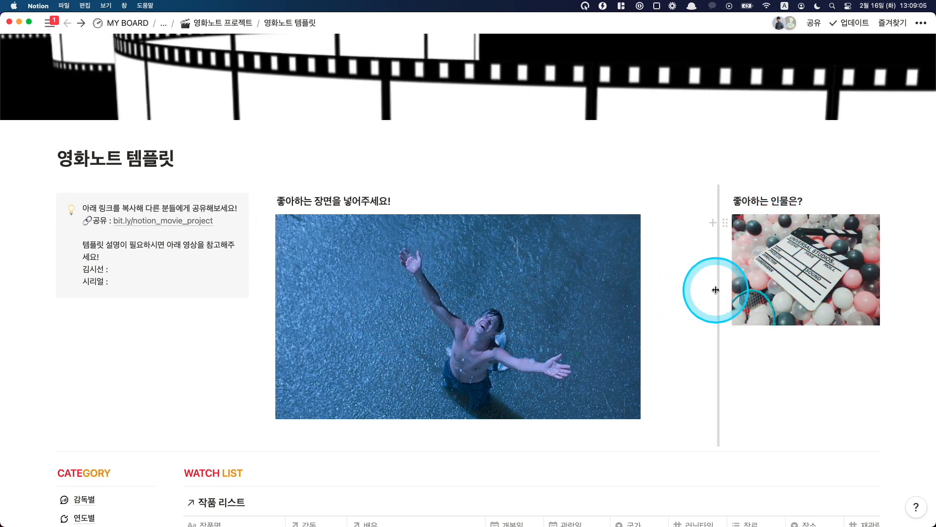
{"action": "left_click_drag", "start_coordinate": [717, 230], "coordinate": [676, 288]}
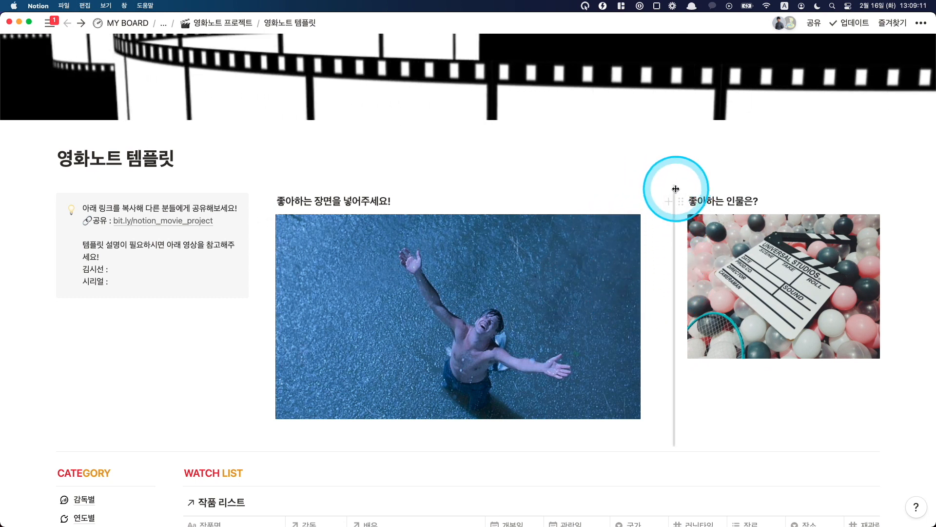
{"action": "left_click_drag", "start_coordinate": [653, 194], "coordinate": [540, 195]}
{"action": "left_click_drag", "start_coordinate": [613, 200], "coordinate": [674, 197]}
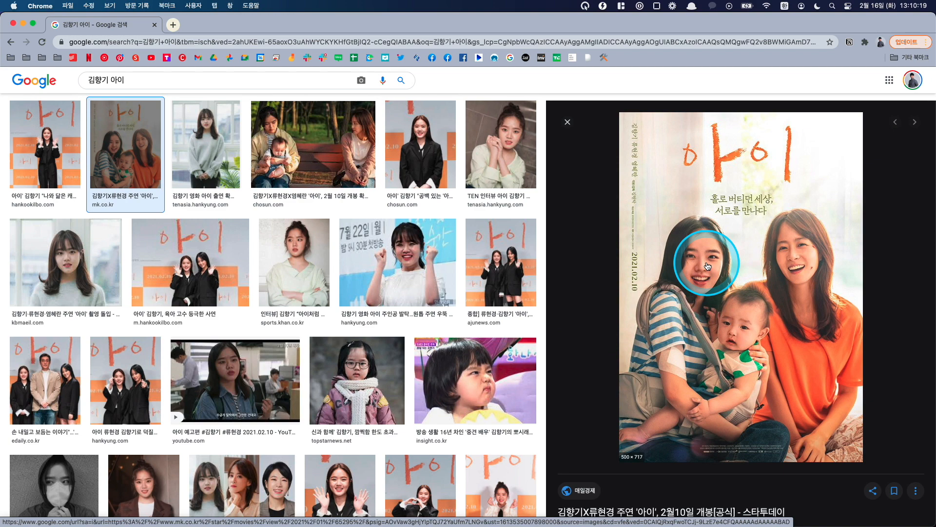
Step: Copy the 아이 movie poster from the Google image results in Chrome and paste it in Notion on a new line below the 좋아하는 인물은? heading
{"action": "right_click", "coordinate": [695, 267]}
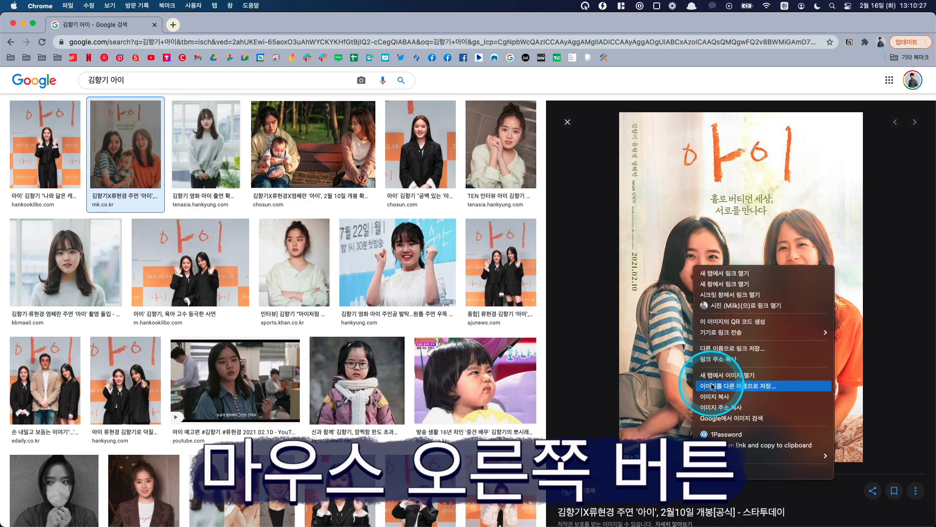
{"action": "left_click", "coordinate": [715, 398]}
{"action": "key", "text": "super+Tab"}
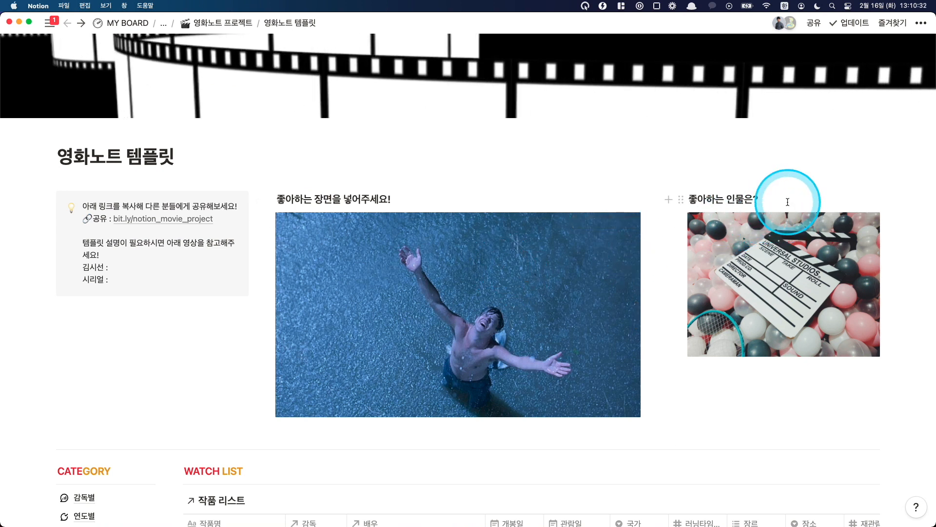
{"action": "left_click", "coordinate": [759, 200]}
{"action": "key", "text": "Return"}
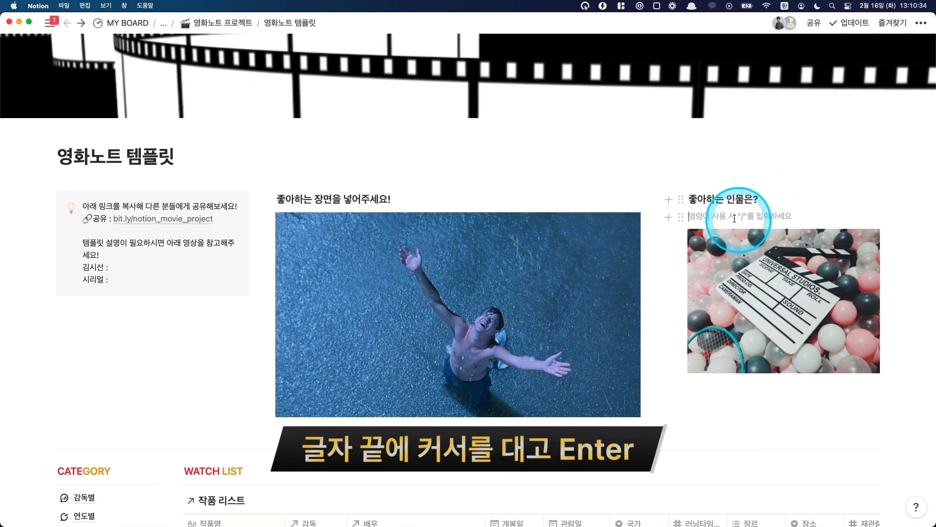
{"action": "right_click", "coordinate": [706, 219]}
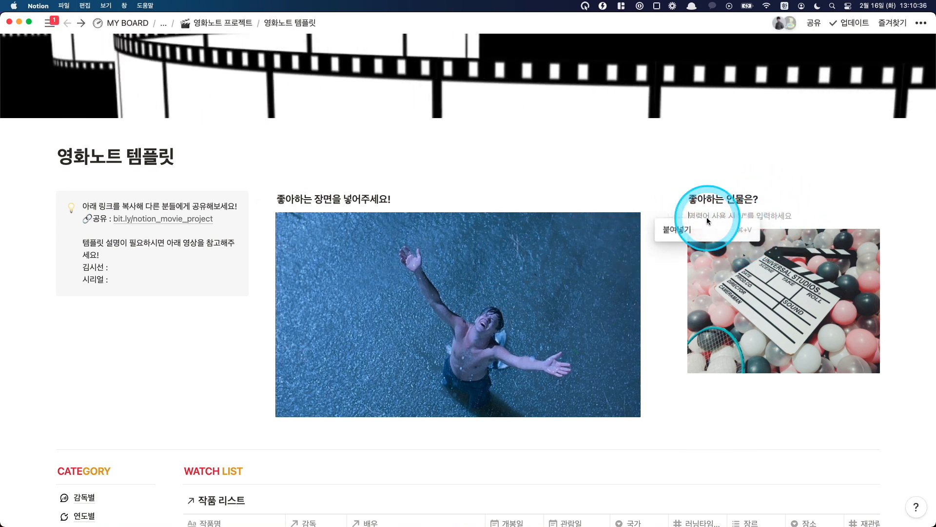
{"action": "left_click", "coordinate": [707, 235]}
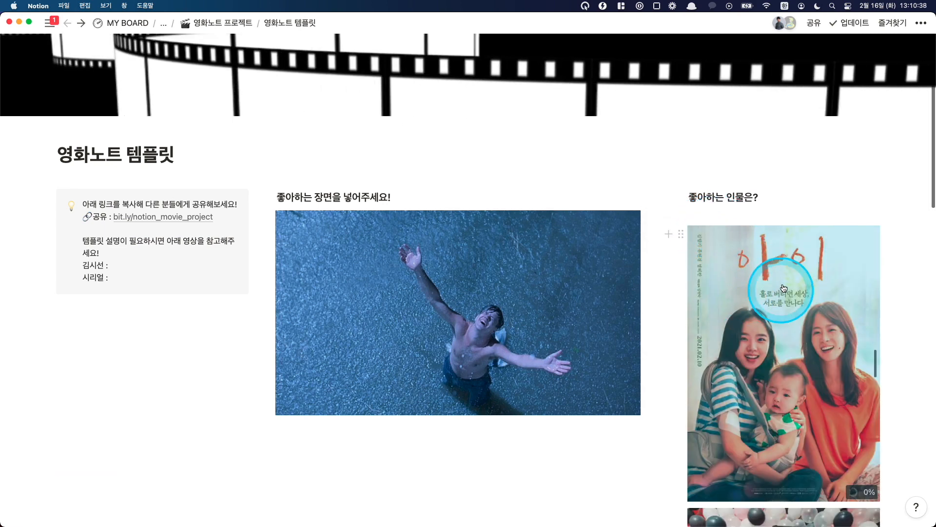
Step: Delete the pasted 아이 poster from the 좋아하는 인물은? column
{"action": "scroll", "coordinate": [464, 167], "scroll_direction": "down", "scroll_amount": 3}
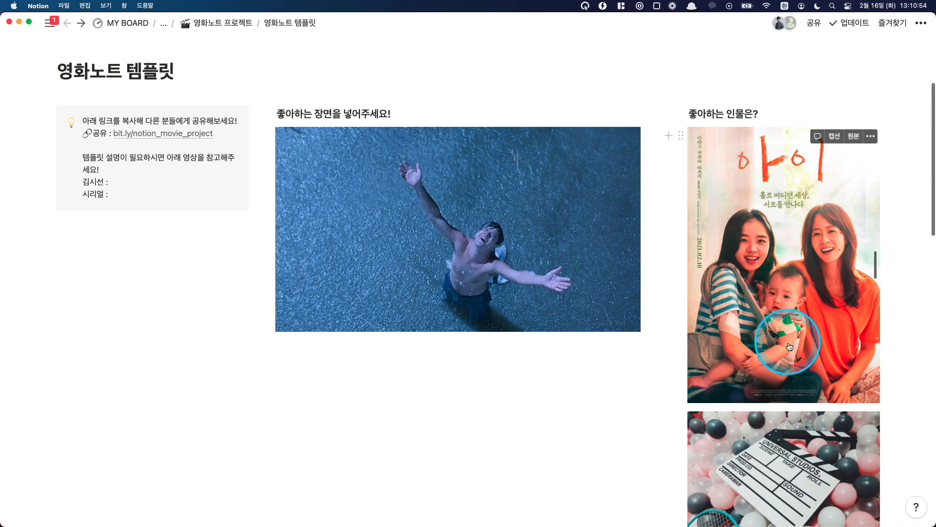
{"action": "scroll", "coordinate": [819, 356], "scroll_direction": "down", "scroll_amount": 1}
{"action": "left_click", "coordinate": [819, 355]}
{"action": "key", "text": "BackSpace"}
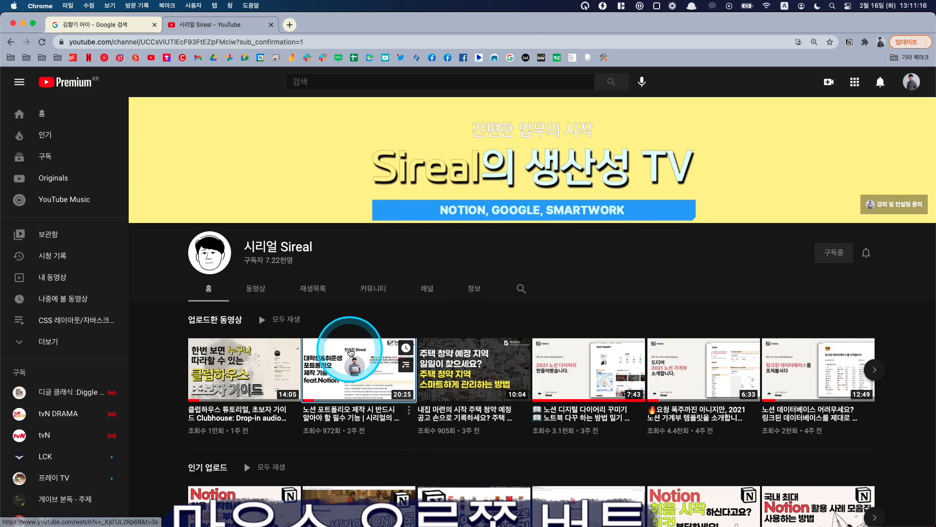
Step: Copy the Notion portfolio video's link from the YouTube channel in Chrome and embed it as a video below the favourite-scene image in Notion
{"action": "right_click", "coordinate": [359, 361]}
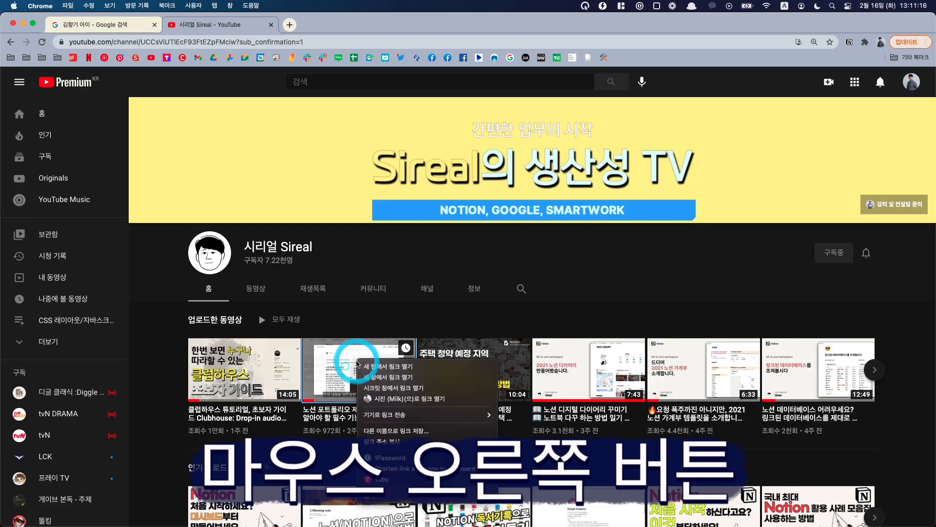
{"action": "left_click", "coordinate": [382, 442]}
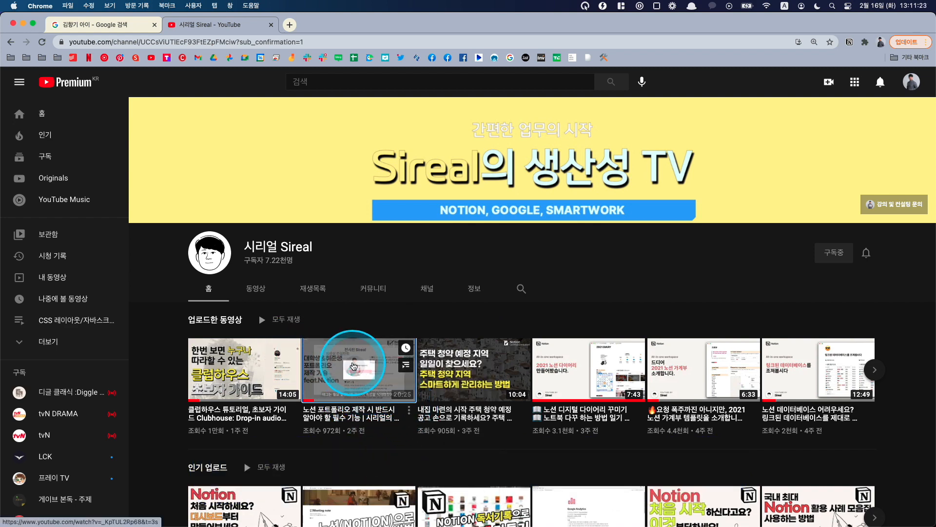
{"action": "key", "text": "super+Tab"}
{"action": "type", "text": "https://www.youtube.com/watch?v=_KpTUL2Rp68&t=3s"}
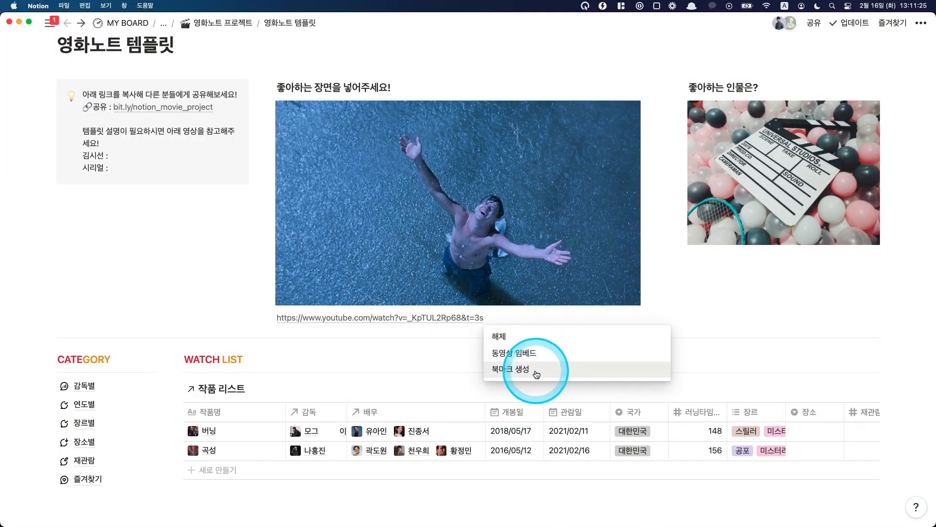
{"action": "left_click", "coordinate": [517, 354]}
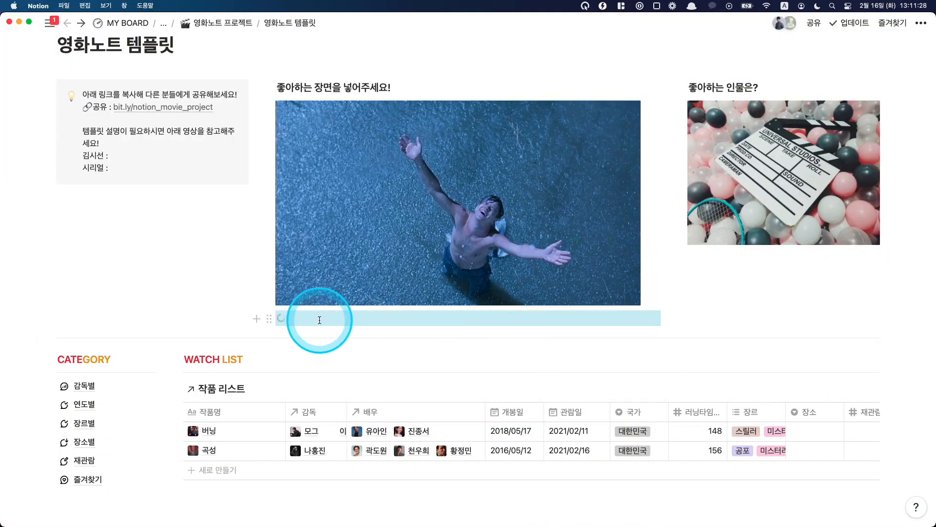
{"action": "scroll", "coordinate": [417, 345], "scroll_direction": "down", "scroll_amount": 5}
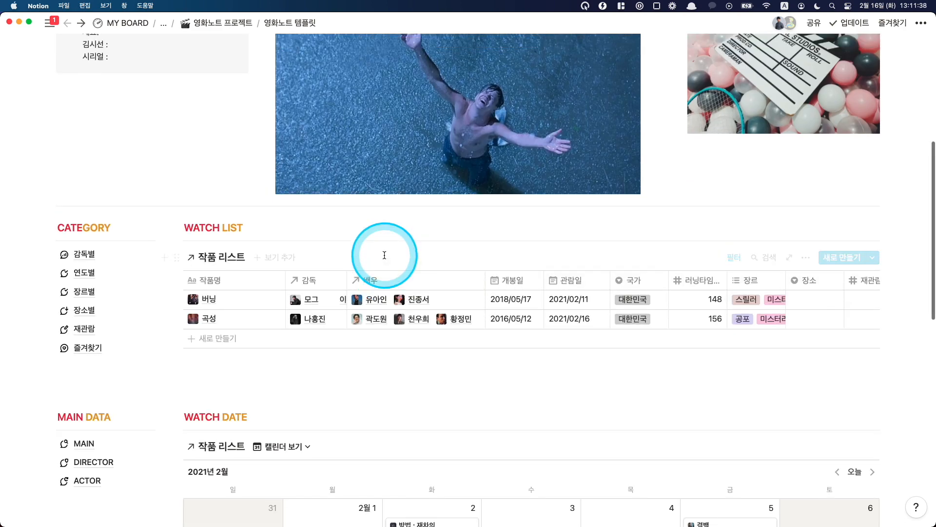
{"action": "scroll", "coordinate": [383, 256], "scroll_direction": "up", "scroll_amount": 3}
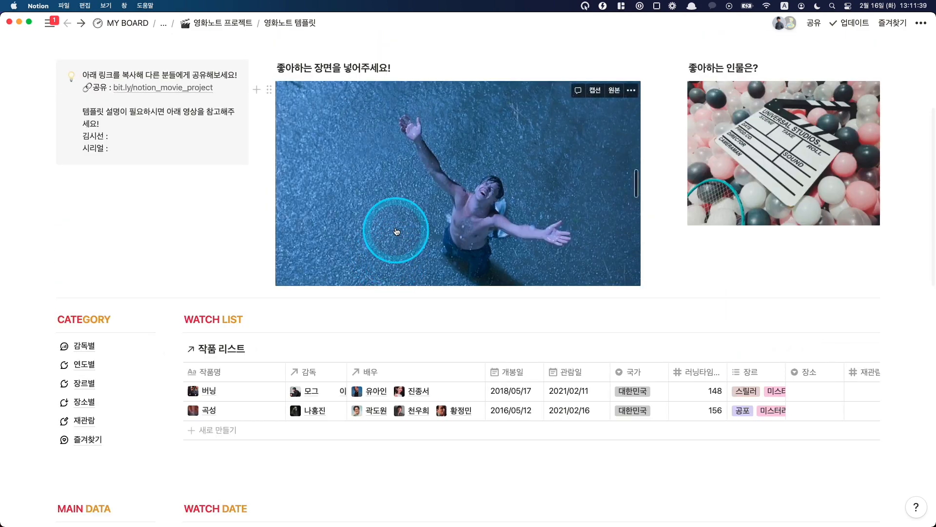
Step: Place the image file 512x512bb.jpg from the 다운로드 folder below the favourite-scene image
{"action": "left_click", "coordinate": [292, 519]}
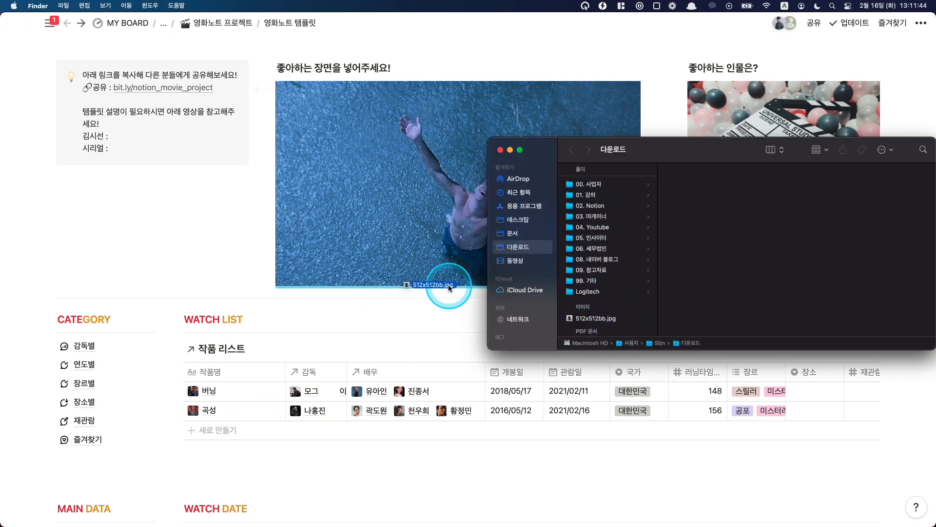
{"action": "left_click_drag", "start_coordinate": [449, 286], "coordinate": [445, 290]}
{"action": "left_click_drag", "start_coordinate": [445, 291], "coordinate": [444, 290]}
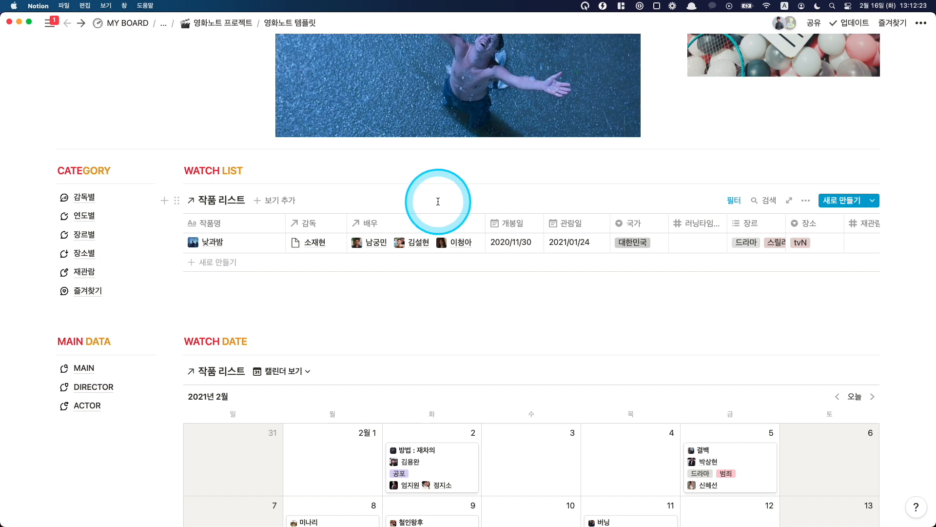
Step: Examine all property columns of the WATCH LIST table, including those beyond 장소 up to 한줄평
{"action": "scroll", "coordinate": [436, 204], "scroll_direction": "down", "scroll_amount": 1}
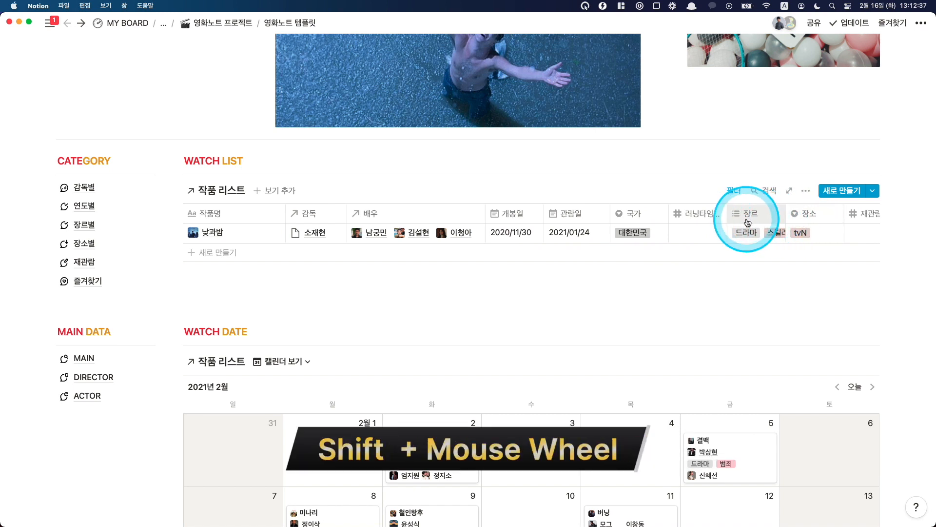
{"action": "scroll", "coordinate": [747, 223], "scroll_direction": "right", "scroll_amount": 5}
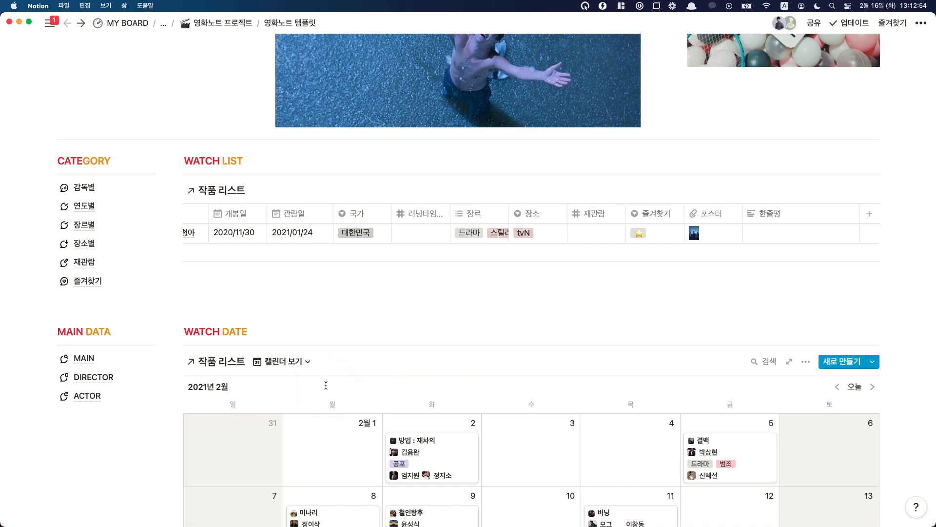
{"action": "left_click", "coordinate": [285, 255]}
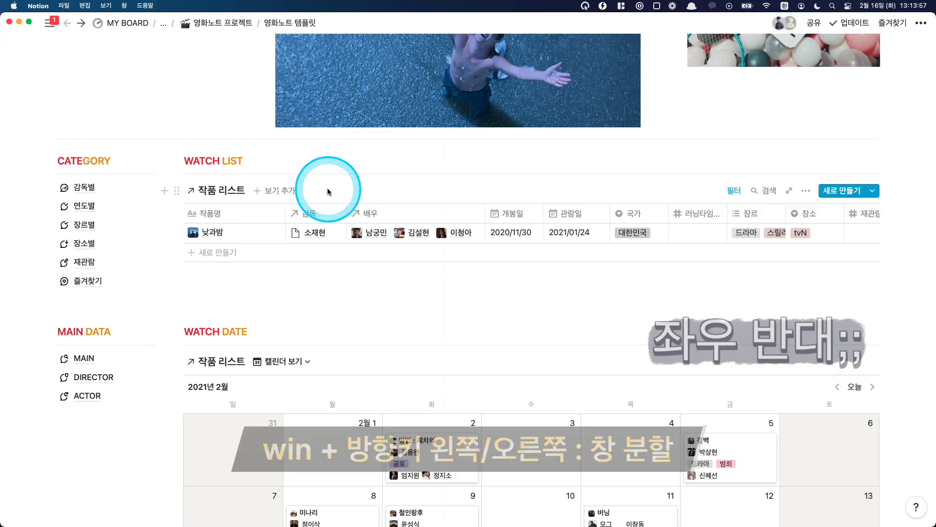
Step: Tile the Notion window beside the movie page, add a WATCH LIST entry titled 아이, and set its 장르 to 드라마
{"action": "key", "text": "super+Left"}
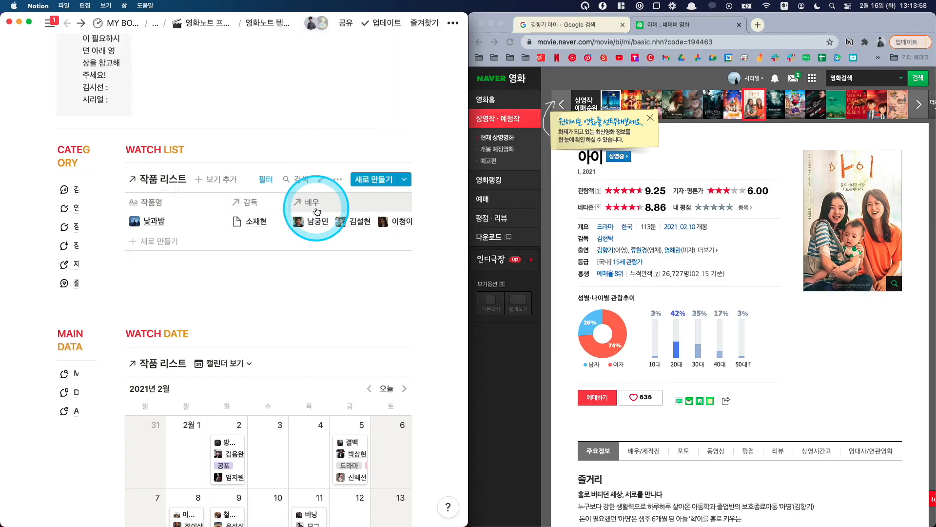
{"action": "left_click", "coordinate": [166, 221]}
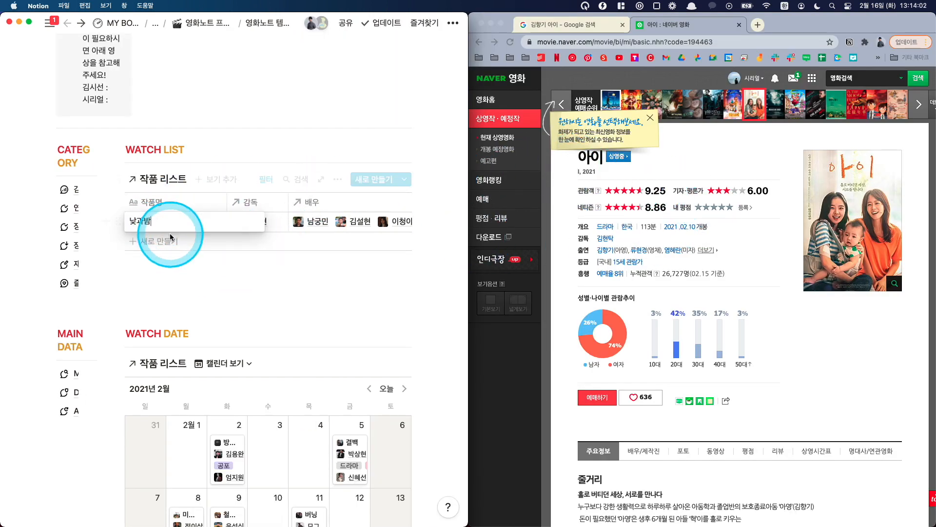
{"action": "key", "text": "Escape"}
{"action": "left_click", "coordinate": [164, 242]}
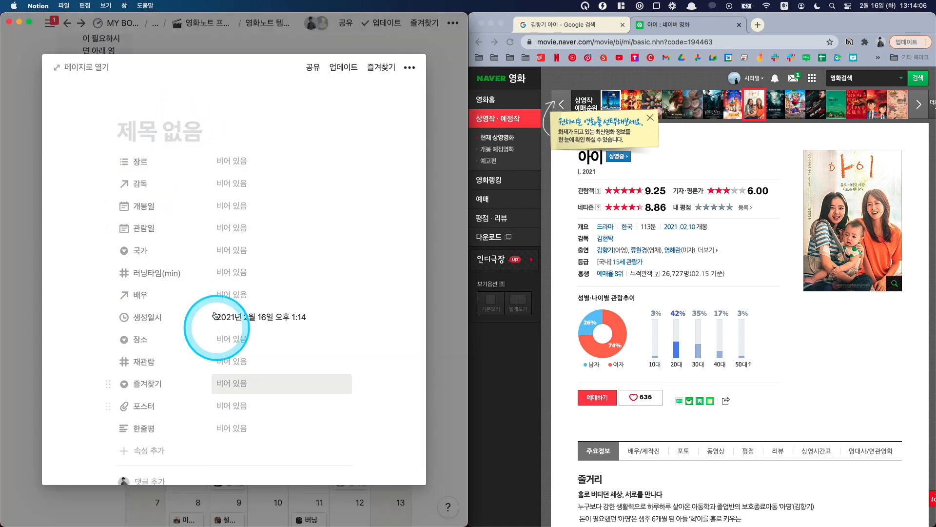
{"action": "left_click", "coordinate": [198, 137]}
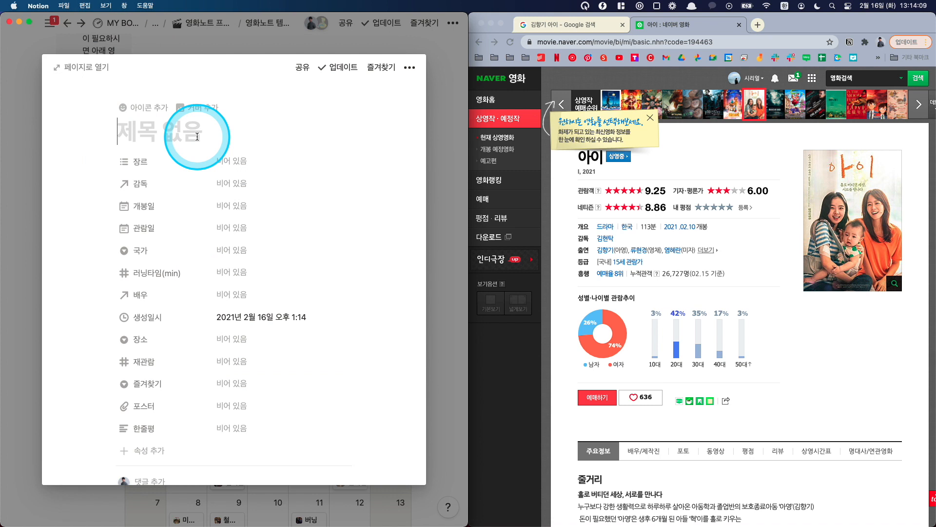
{"action": "type", "text": "아이"}
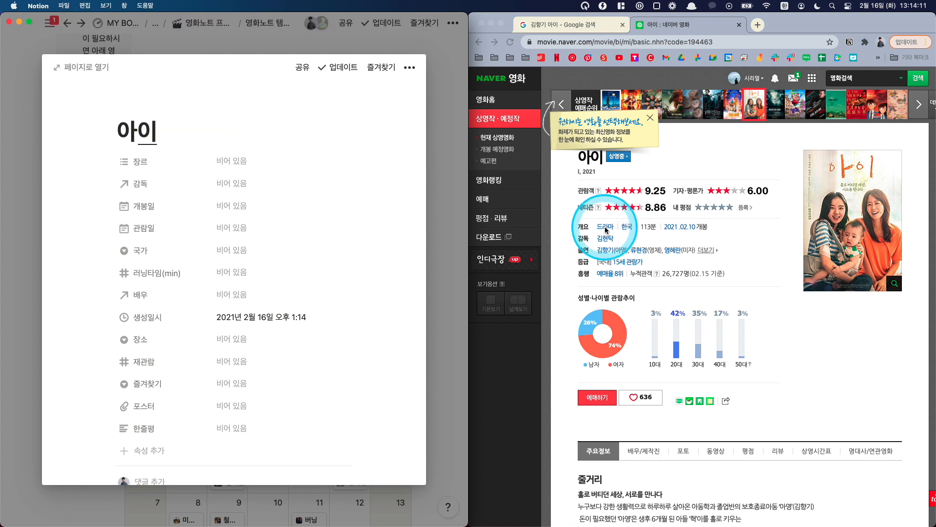
{"action": "left_click", "coordinate": [238, 164]}
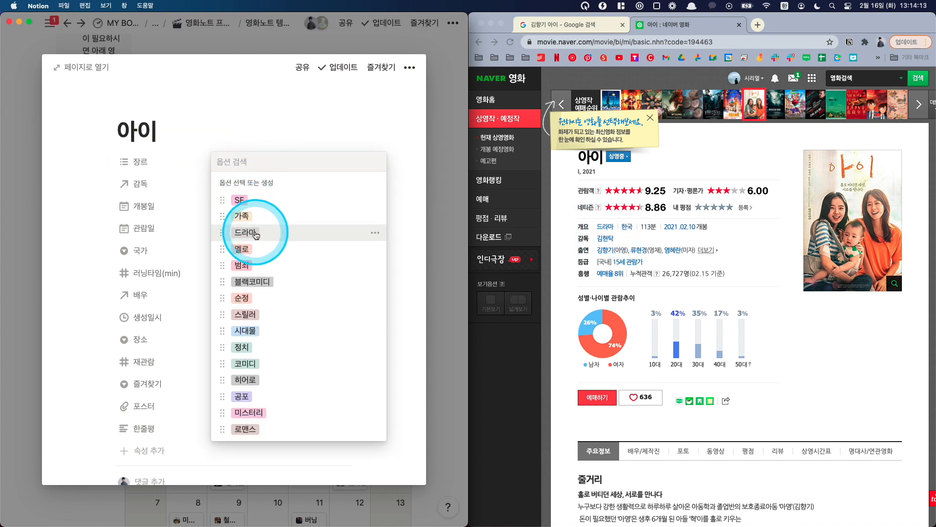
{"action": "left_click", "coordinate": [228, 146]}
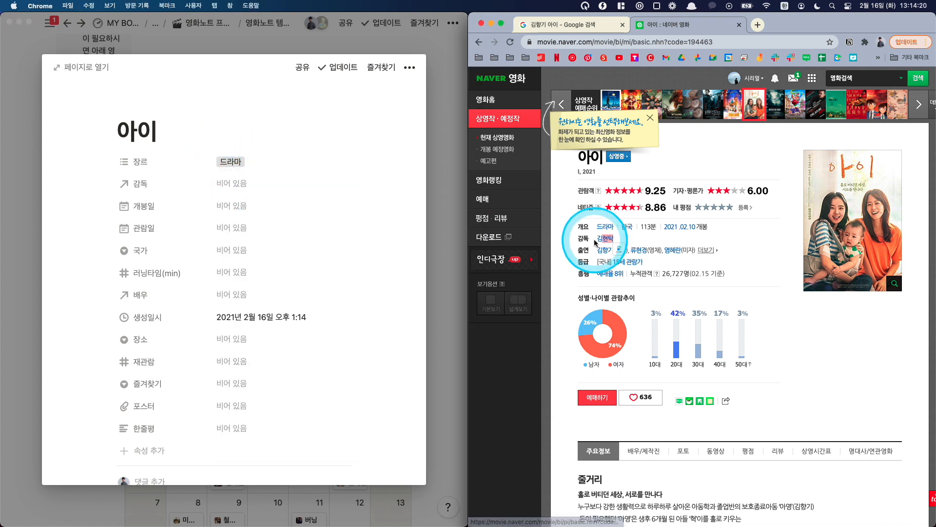
Step: Create a page named 김현탁 in the DIRECTOR database and link it in the 감독 property of 아이
{"action": "left_click", "coordinate": [235, 183]}
{"action": "type", "text": "김현탁"}
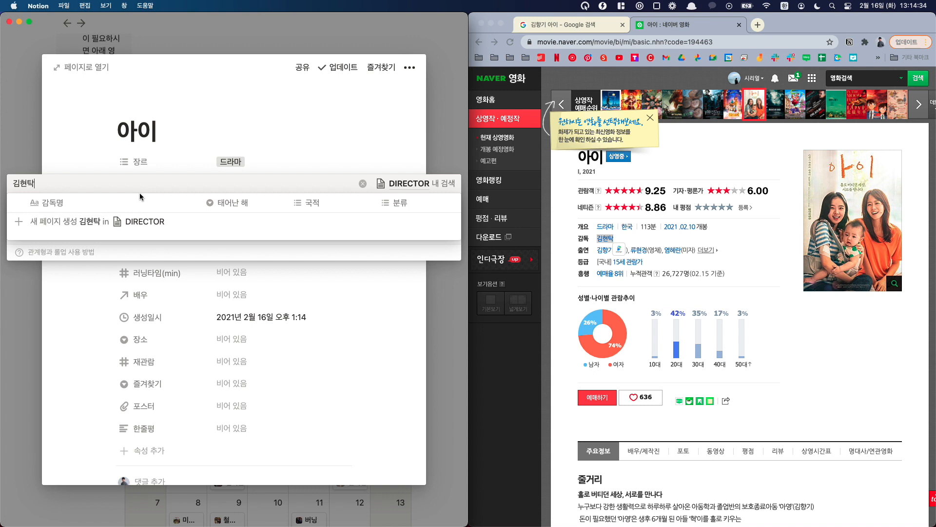
{"action": "left_click", "coordinate": [140, 196]}
{"action": "left_click", "coordinate": [78, 188]}
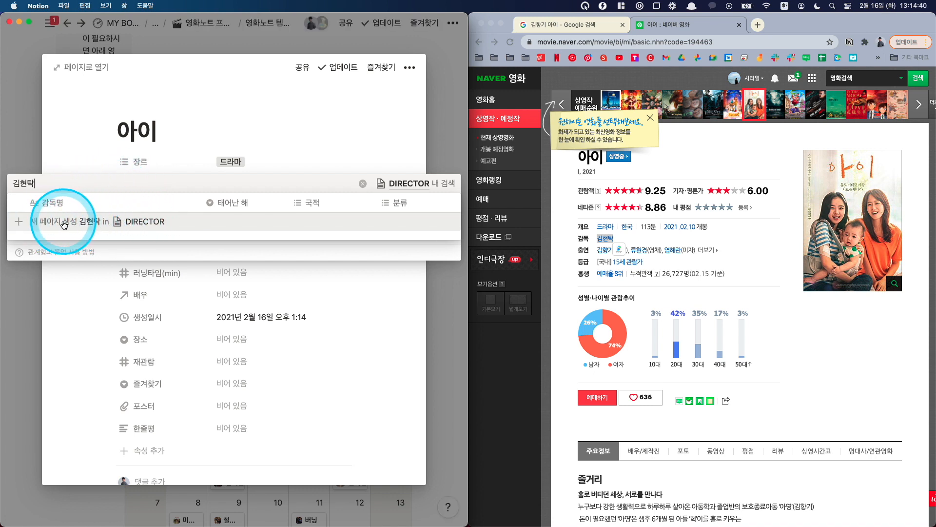
{"action": "left_click", "coordinate": [69, 226]}
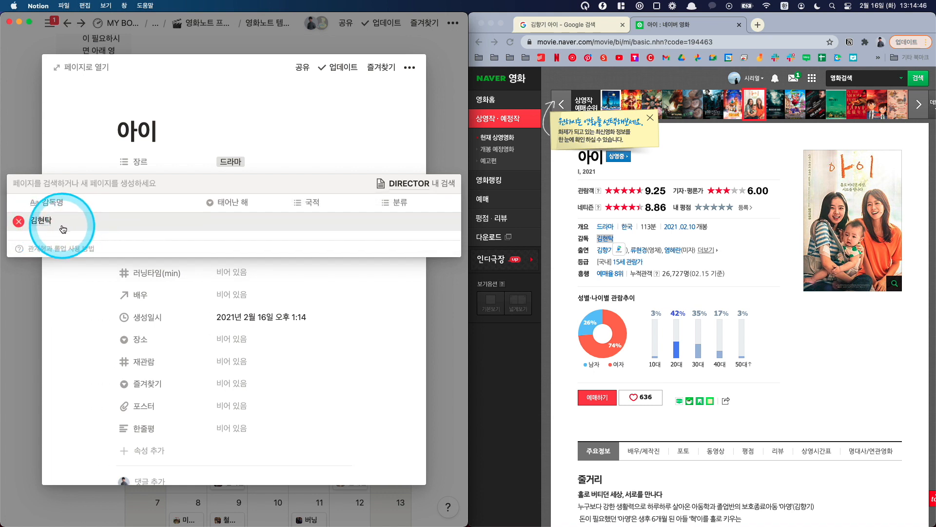
{"action": "left_click", "coordinate": [229, 157]}
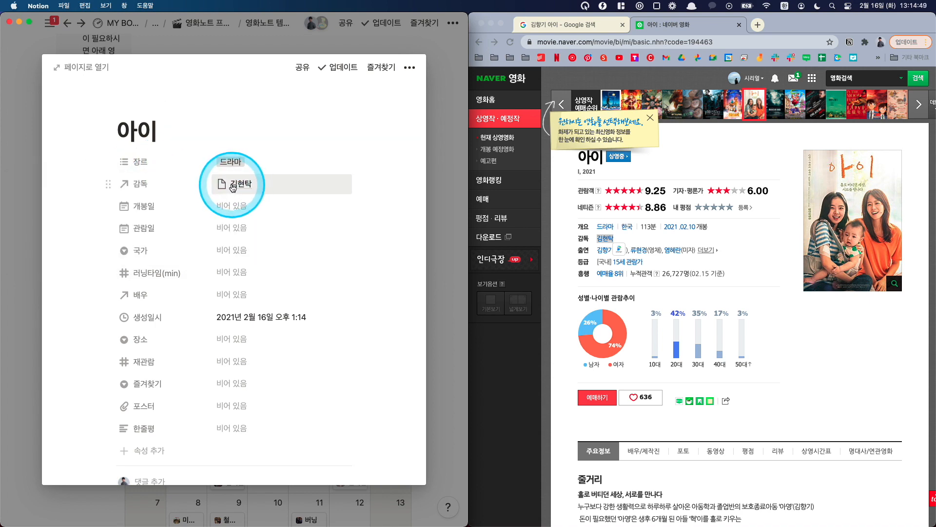
Step: Open the director's profile from the Naver movie page in Chrome and copy the image address of the profile photo
{"action": "left_click", "coordinate": [232, 186]}
{"action": "left_click", "coordinate": [617, 239]}
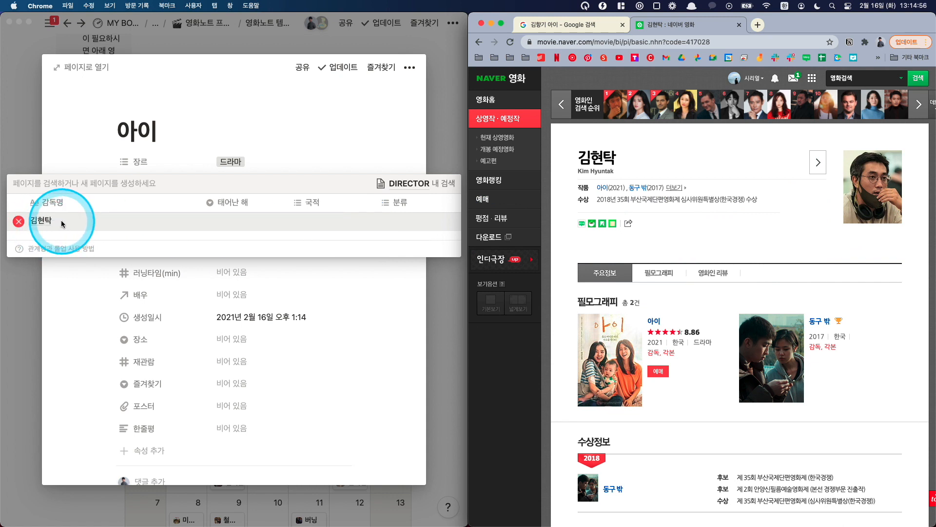
{"action": "right_click", "coordinate": [876, 184]}
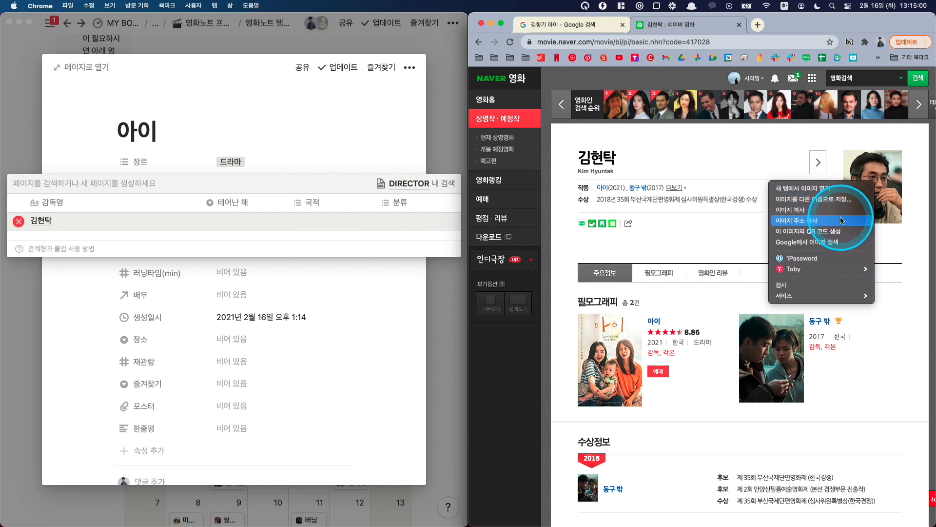
{"action": "left_click", "coordinate": [812, 222]}
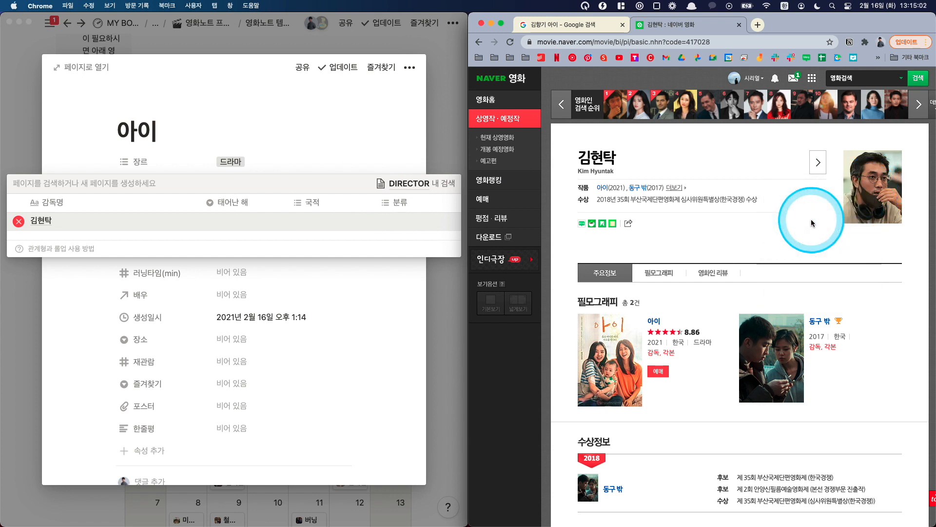
Step: Give the director's Notion page a custom icon from the copied image link, and return to the template
{"action": "left_click", "coordinate": [44, 224]}
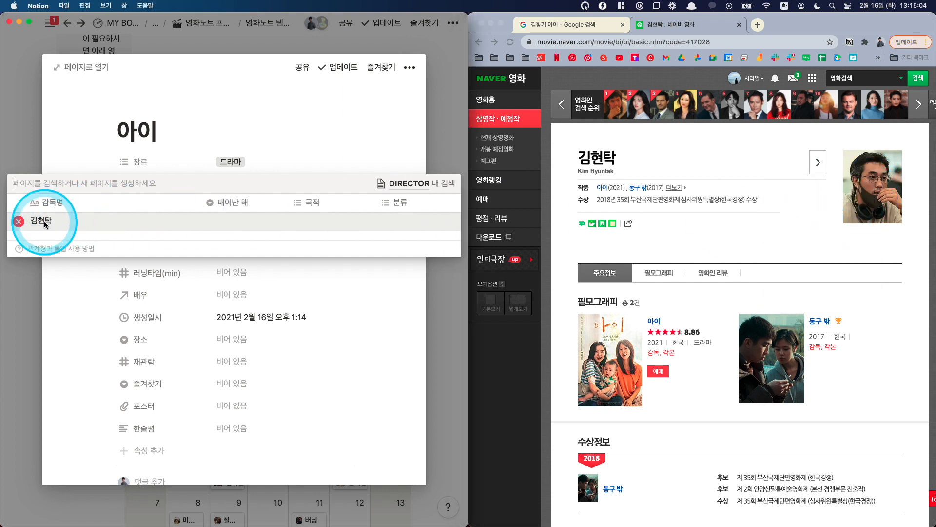
{"action": "left_click", "coordinate": [43, 222]}
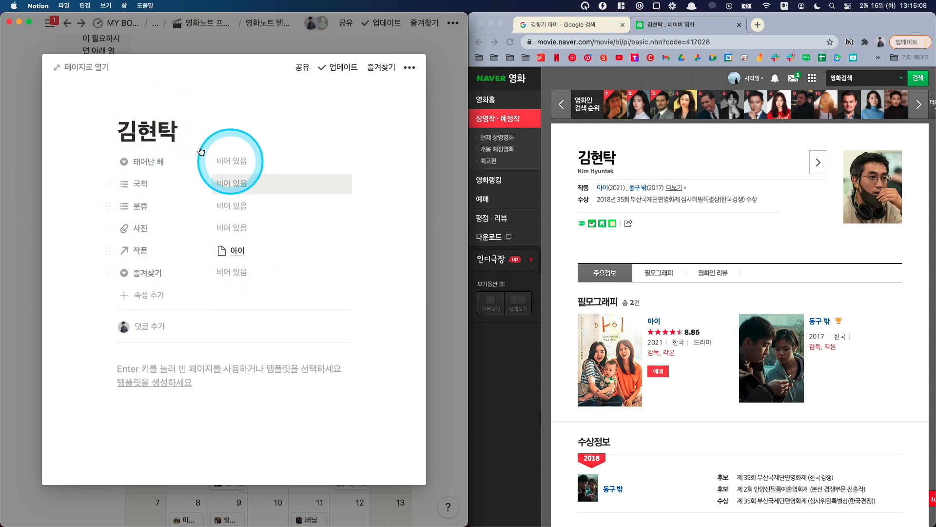
{"action": "left_click", "coordinate": [138, 109]}
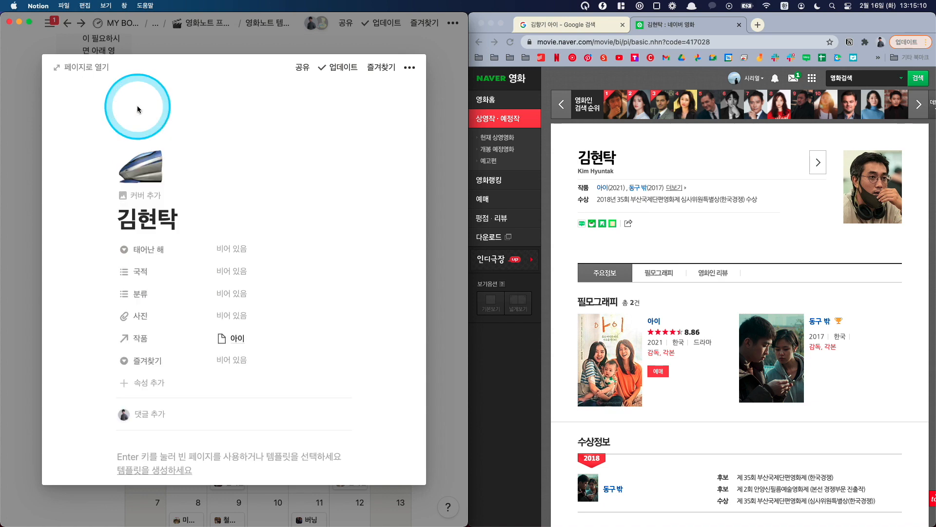
{"action": "left_click", "coordinate": [140, 167]}
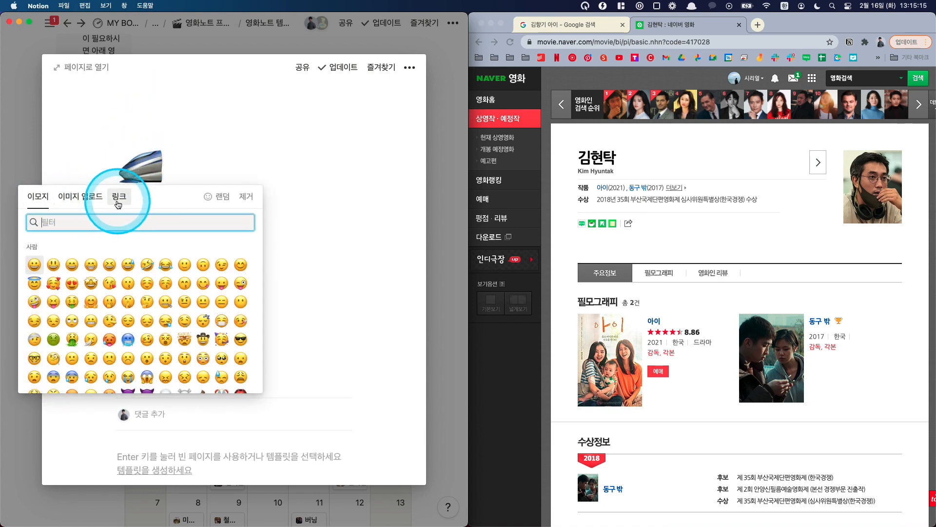
{"action": "left_click", "coordinate": [120, 197]}
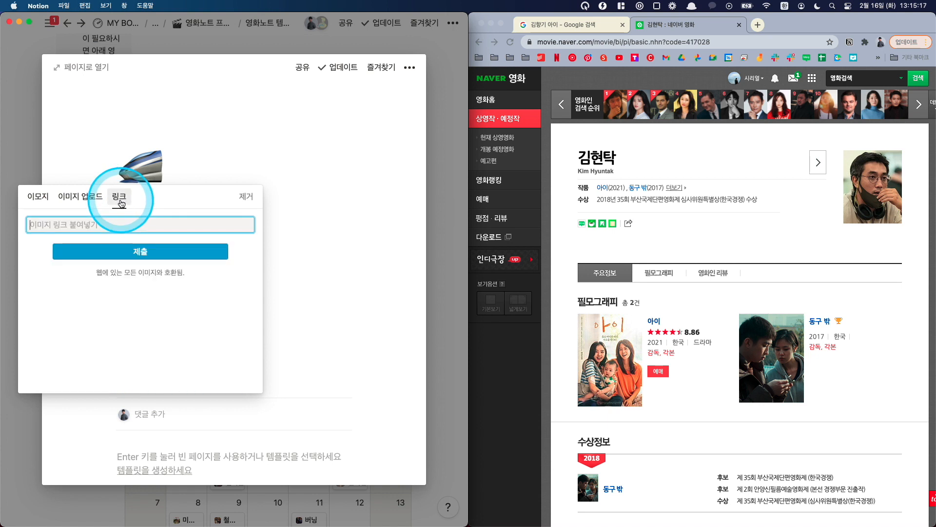
{"action": "left_click", "coordinate": [107, 229]}
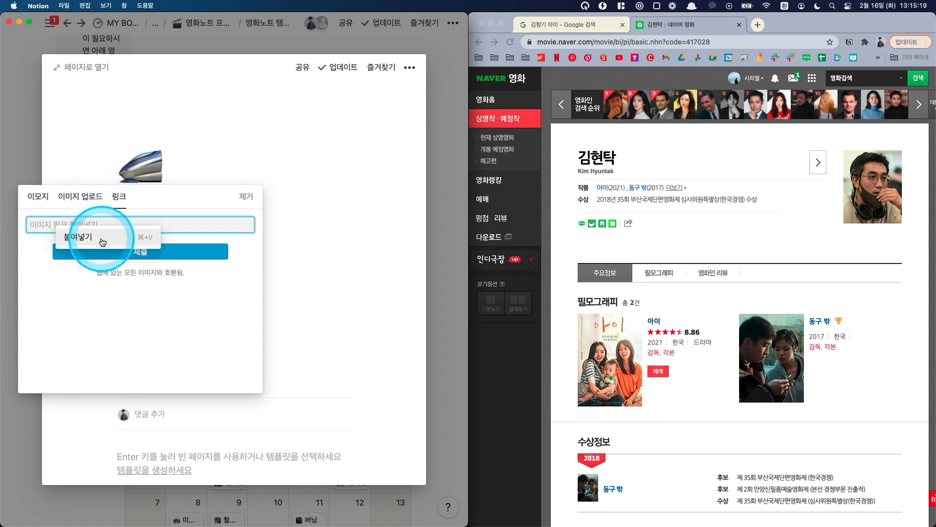
{"action": "left_click", "coordinate": [98, 237]}
{"action": "left_click", "coordinate": [106, 252]}
{"action": "left_click", "coordinate": [158, 171]}
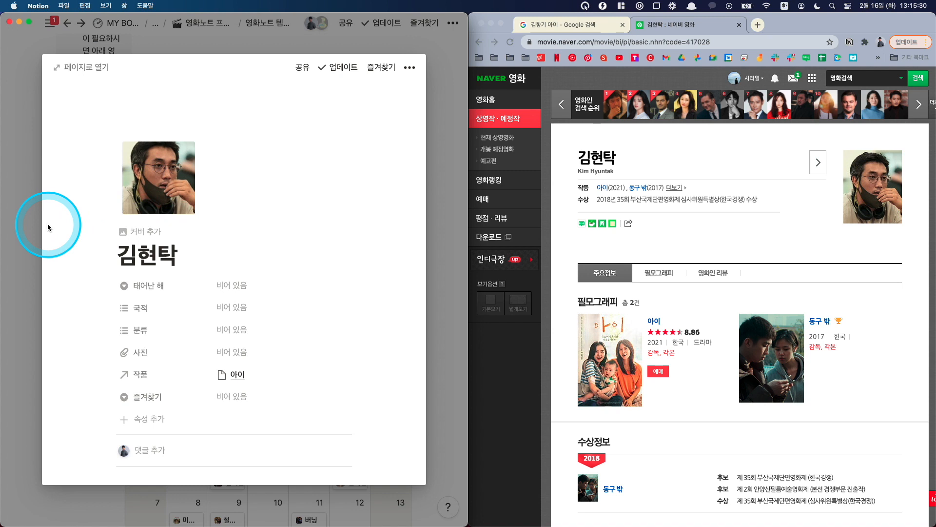
{"action": "left_click", "coordinate": [29, 226]}
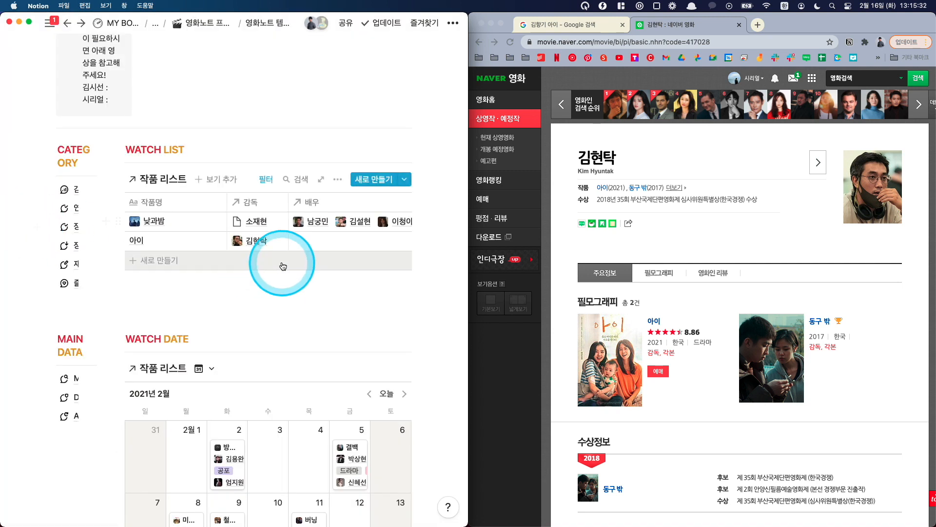
Step: Return to the film's Naver page, reopen the 아이 entry, and set 개봉일 to 2021/02/10 and 관람일 to 2021/02/16
{"action": "left_click", "coordinate": [552, 50]}
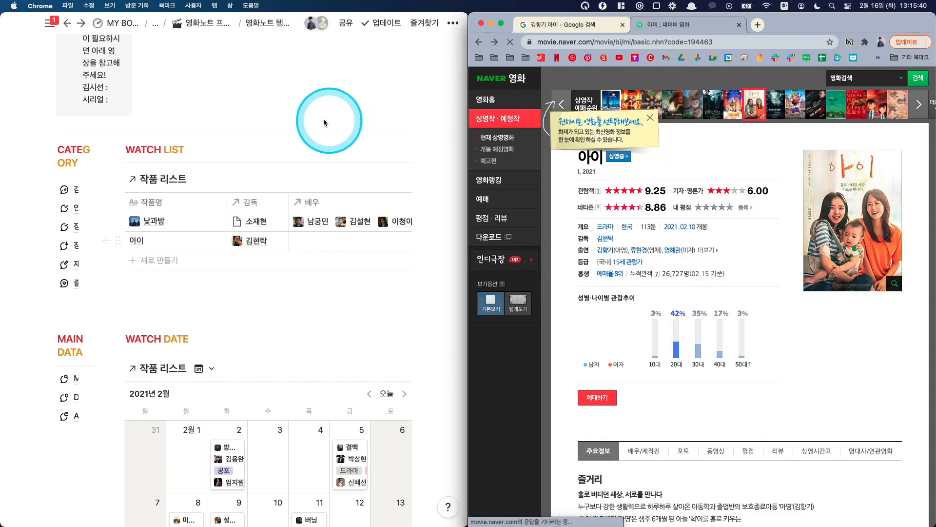
{"action": "left_click", "coordinate": [214, 241]}
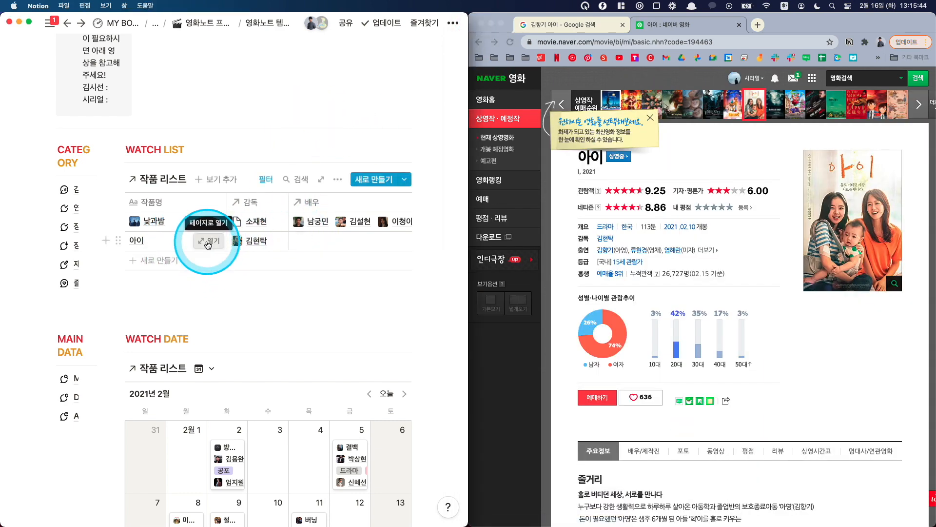
{"action": "left_click", "coordinate": [211, 245]}
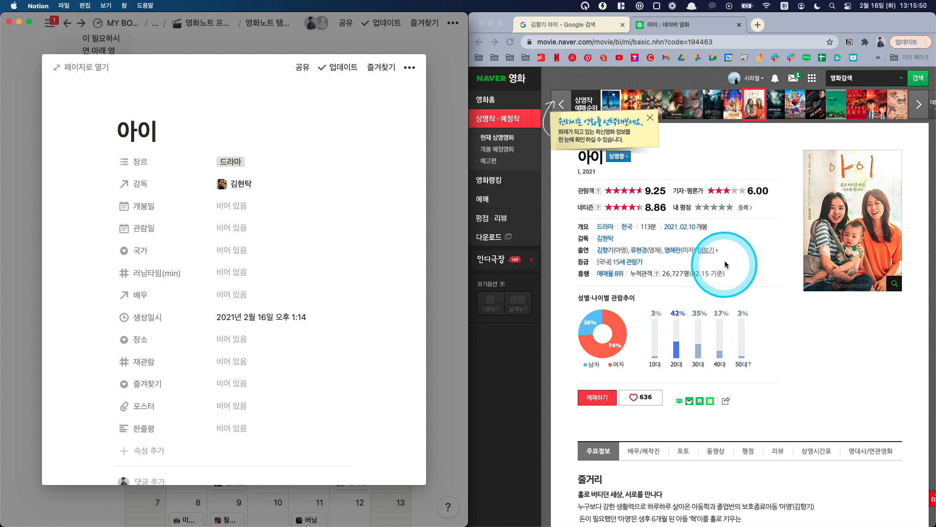
{"action": "left_click", "coordinate": [235, 209]}
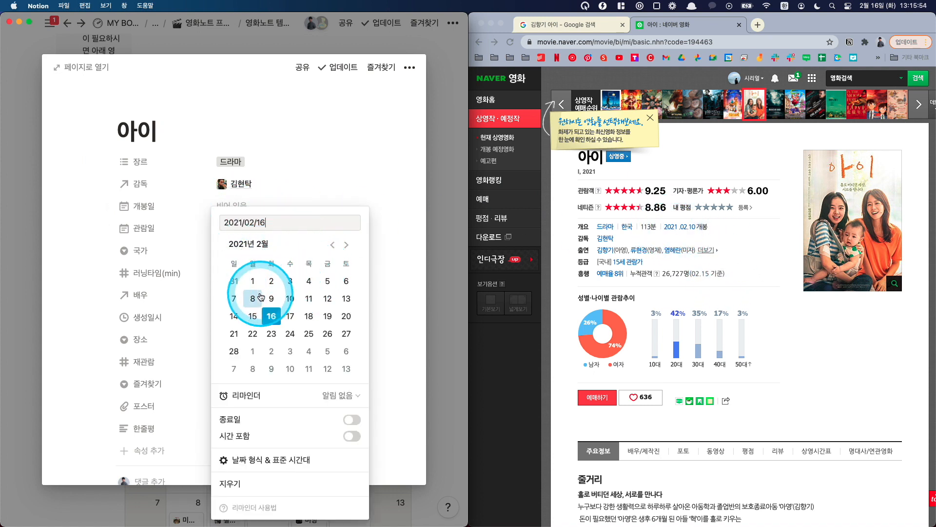
{"action": "left_click", "coordinate": [299, 300]}
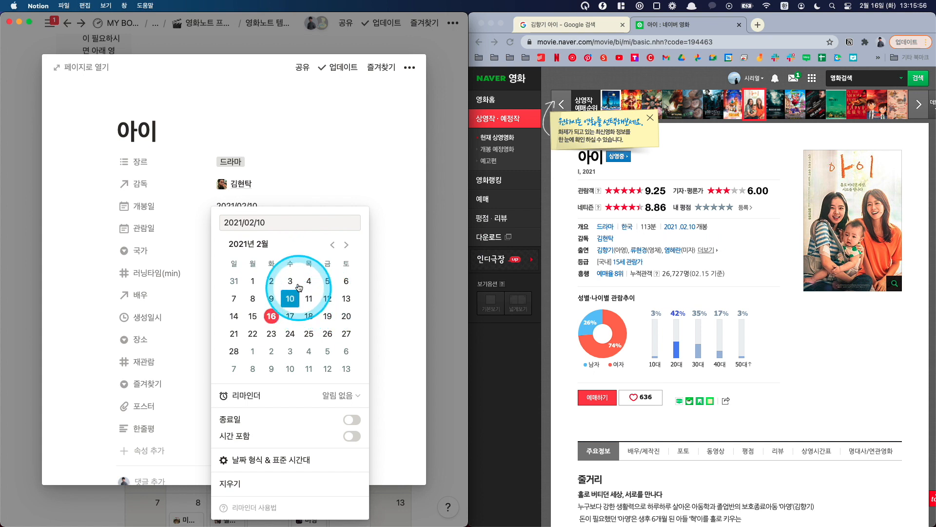
{"action": "left_click", "coordinate": [251, 228]}
{"action": "left_click", "coordinate": [271, 316]}
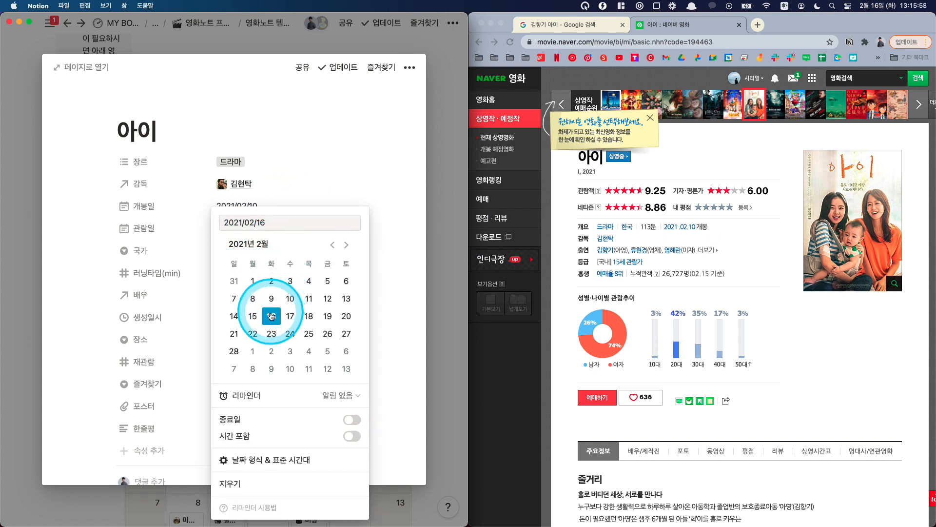
{"action": "left_click", "coordinate": [285, 192]}
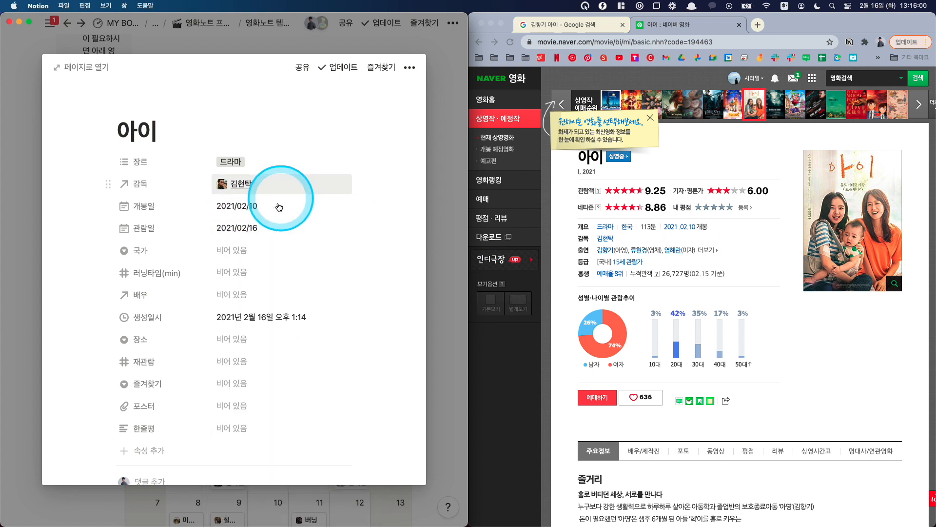
Step: Set the 국가 property of the 아이 entry to 대한민국
{"action": "left_click", "coordinate": [252, 249]}
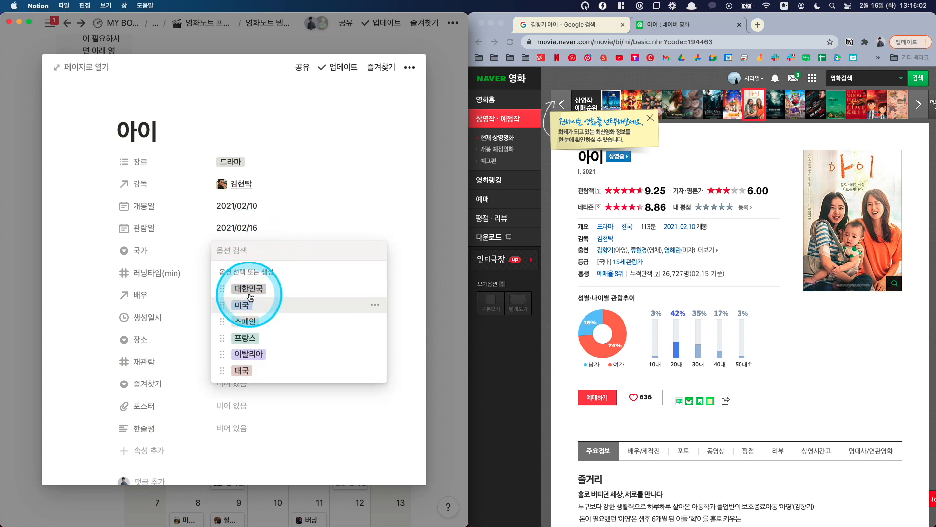
{"action": "left_click", "coordinate": [250, 290]}
{"action": "left_click", "coordinate": [268, 233]}
{"action": "left_click", "coordinate": [188, 272]}
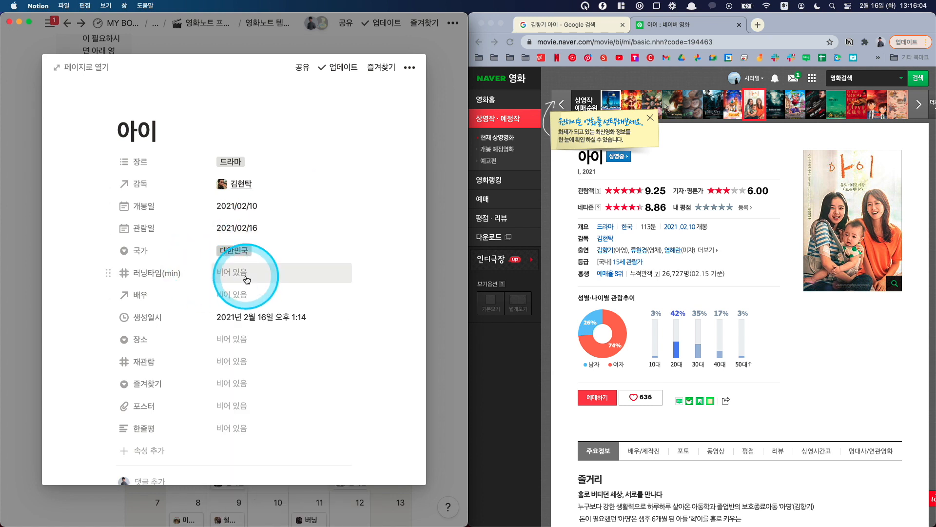
Step: Copy the running time from the Naver movie page and set 러닝타임(min) of the 아이 entry to 113
{"action": "left_click_drag", "start_coordinate": [641, 224], "coordinate": [656, 224]}
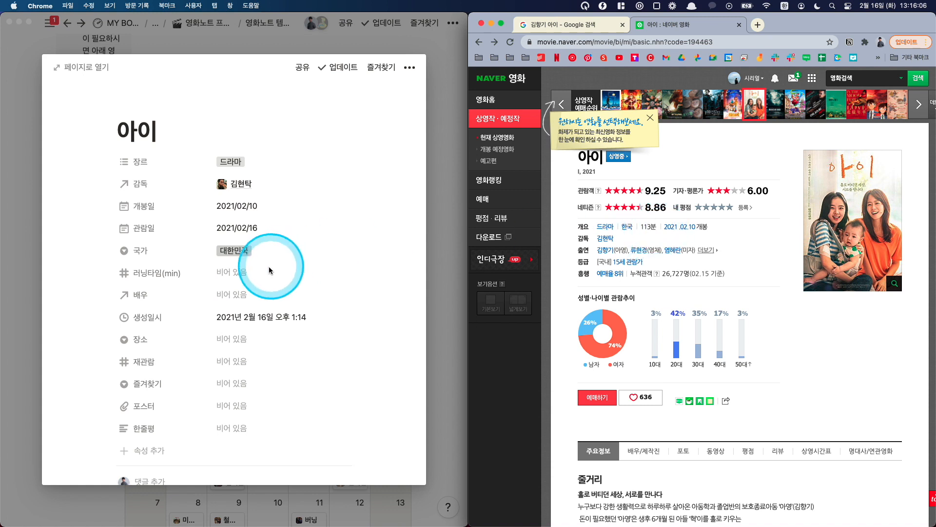
{"action": "left_click", "coordinate": [250, 279]}
{"action": "left_click", "coordinate": [250, 278]}
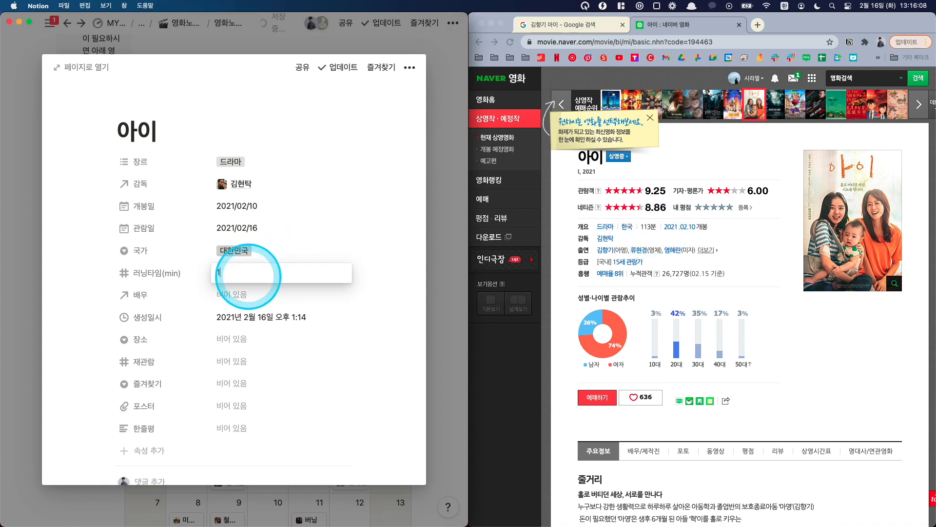
{"action": "type", "text": "113"}
{"action": "key", "text": "Return"}
Step: Create a new 김향기 page in 배우 리스트 through the 배우 property of the 아이 entry, and open it
{"action": "scroll", "coordinate": [249, 276], "scroll_direction": "down", "scroll_amount": 1}
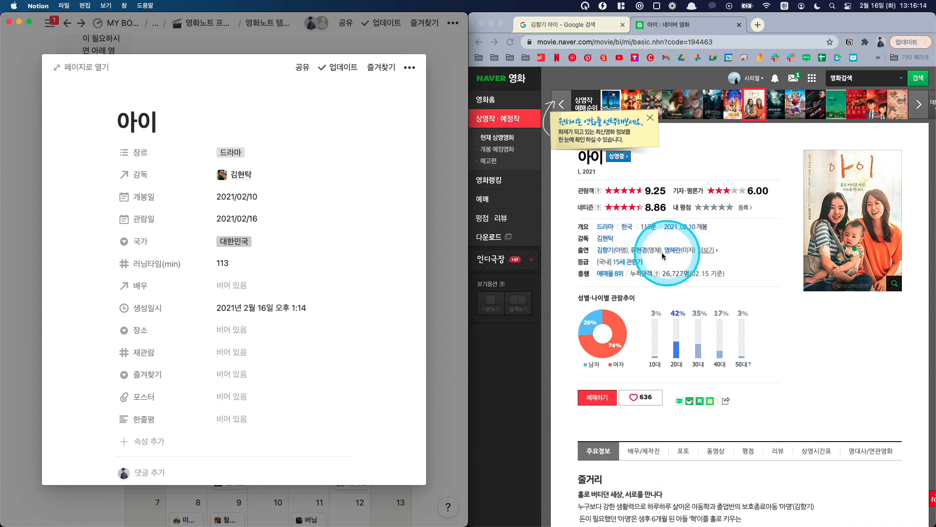
{"action": "left_click", "coordinate": [241, 290]}
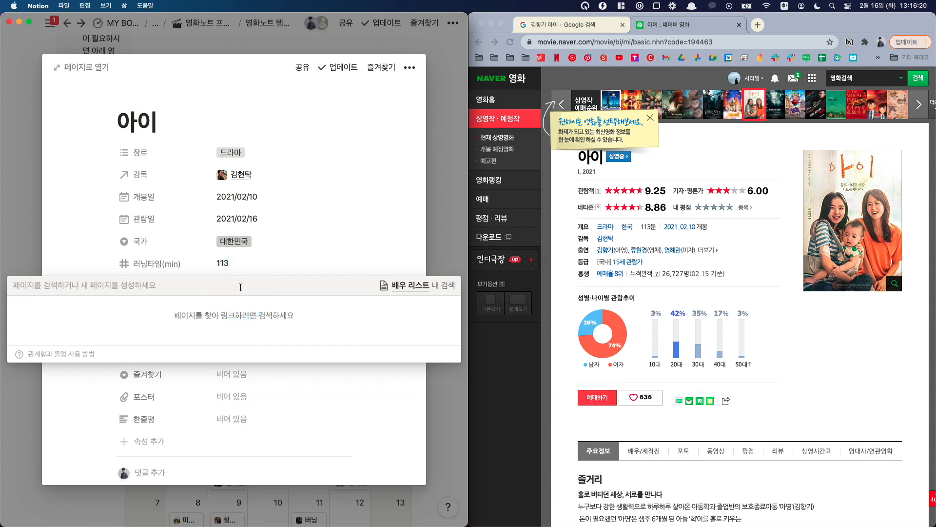
{"action": "type", "text": "ㄱ"}
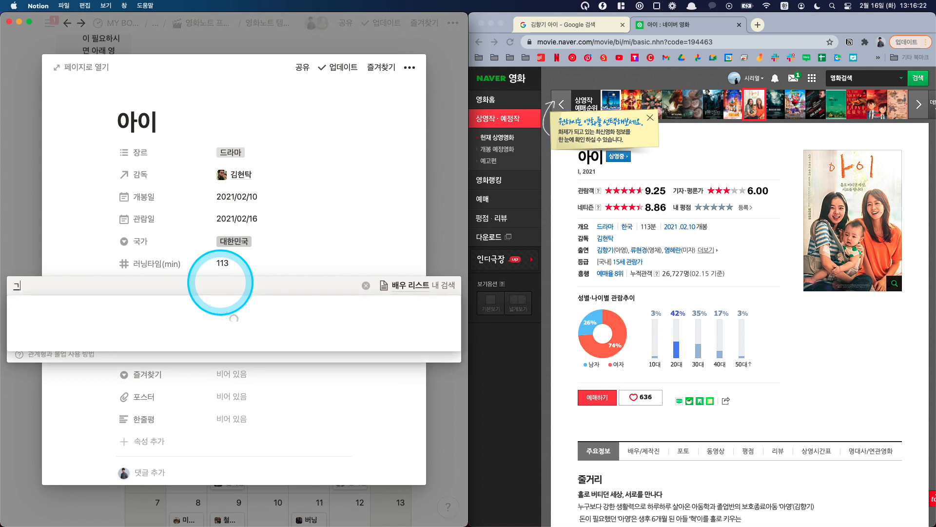
{"action": "key", "text": "BackSpace"}
{"action": "type", "text": "김히야"}
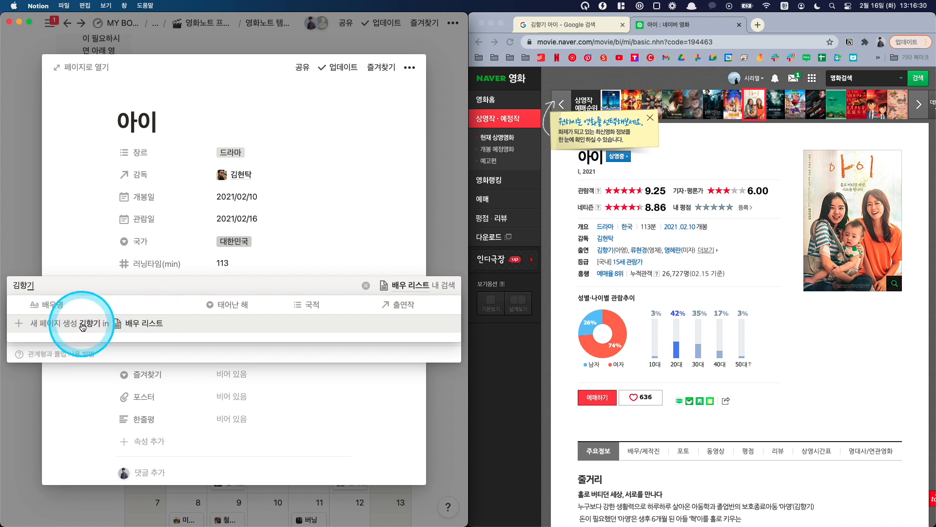
{"action": "left_click", "coordinate": [79, 325]}
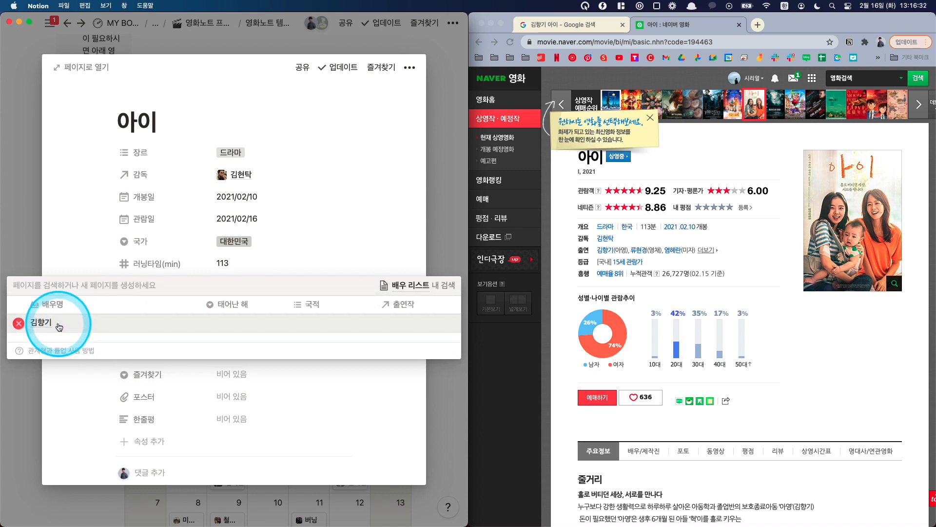
{"action": "left_click", "coordinate": [46, 327]}
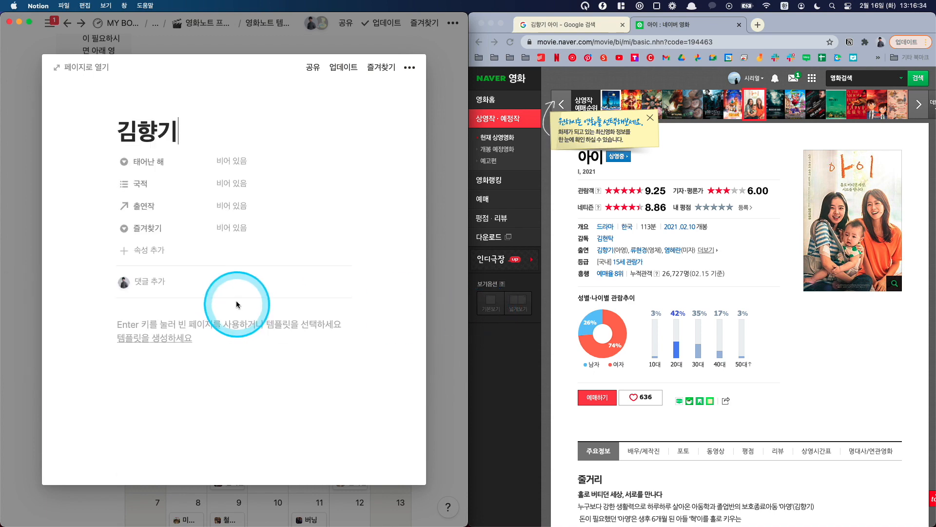
Step: Open 김향기's profile from the film's cast on Naver Movies and copy the profile photo's image link
{"action": "left_click", "coordinate": [612, 257]}
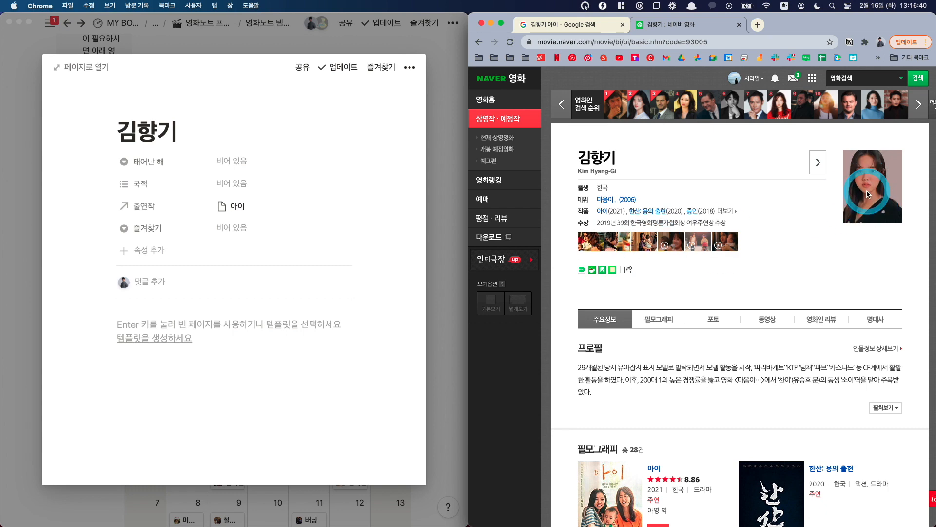
{"action": "right_click", "coordinate": [868, 194]}
{"action": "left_click", "coordinate": [838, 229]}
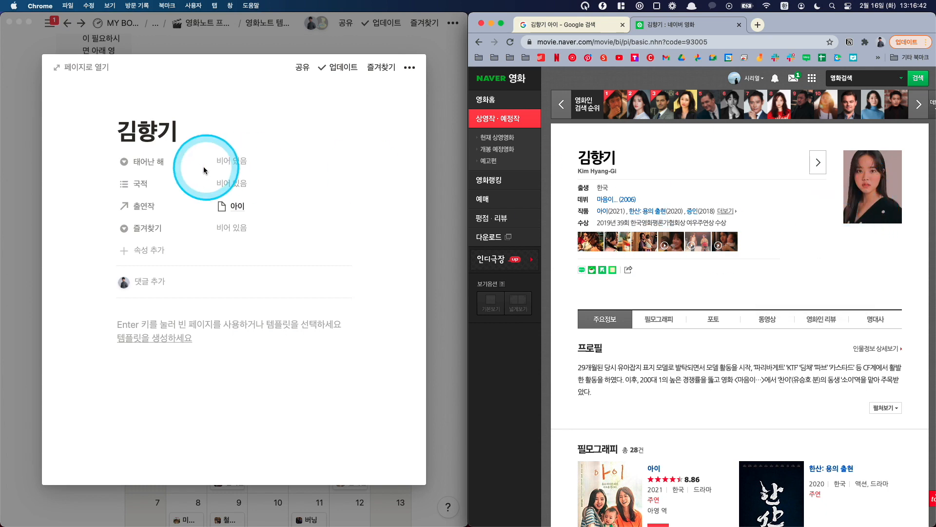
Step: Give 김향기's Notion page a custom icon from the copied image link, and close the page
{"action": "left_click", "coordinate": [147, 113]}
{"action": "left_click", "coordinate": [146, 108]}
{"action": "left_click", "coordinate": [147, 141]}
{"action": "left_click", "coordinate": [119, 195]}
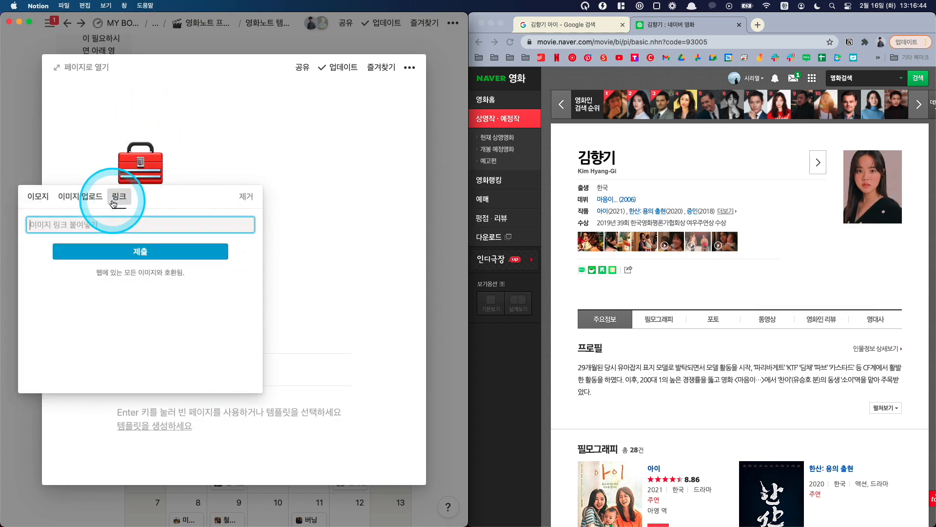
{"action": "key", "text": "super+v"}
{"action": "left_click", "coordinate": [135, 246]}
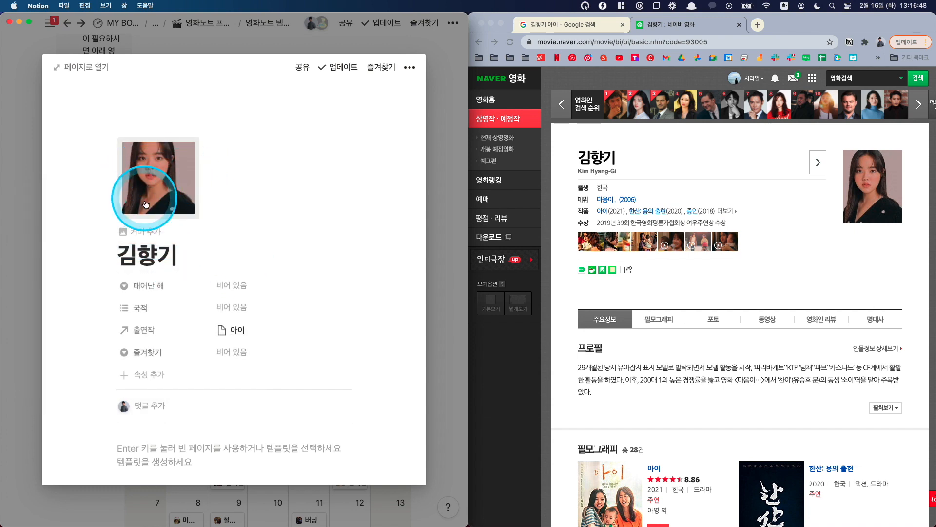
{"action": "left_click", "coordinate": [28, 243]}
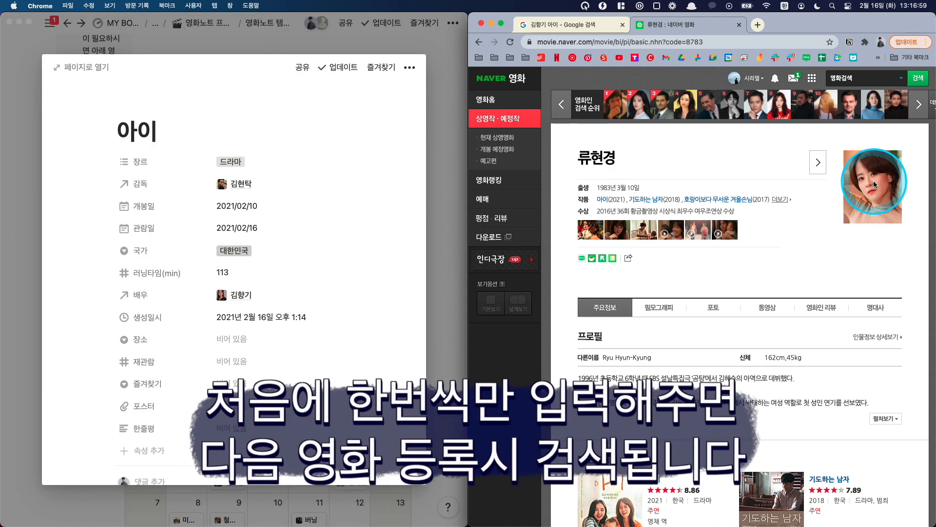
Step: Add a new 류현경 page to the 배우 property of 아이 and use the Naver profile photo as its icon
{"action": "left_click", "coordinate": [266, 296]}
{"action": "type", "text": "류현경"}
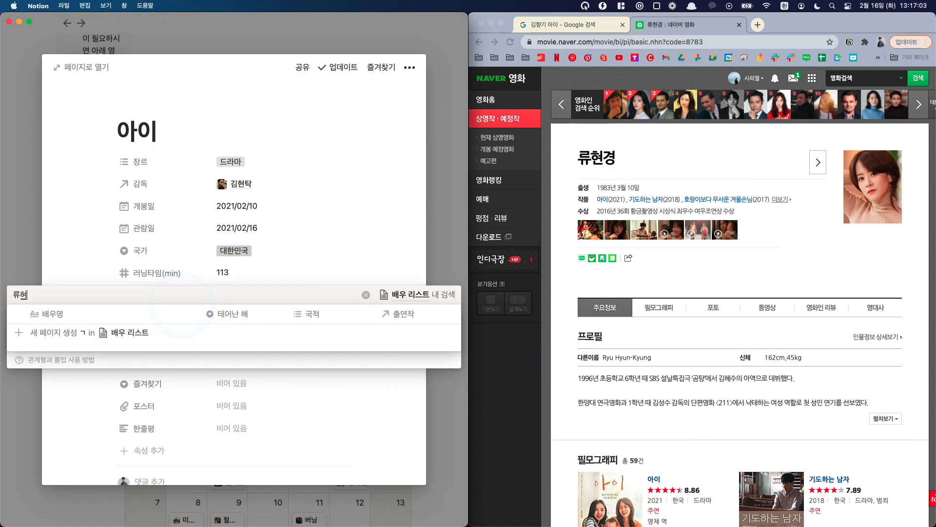
{"action": "left_click", "coordinate": [84, 335]}
{"action": "right_click", "coordinate": [873, 191]}
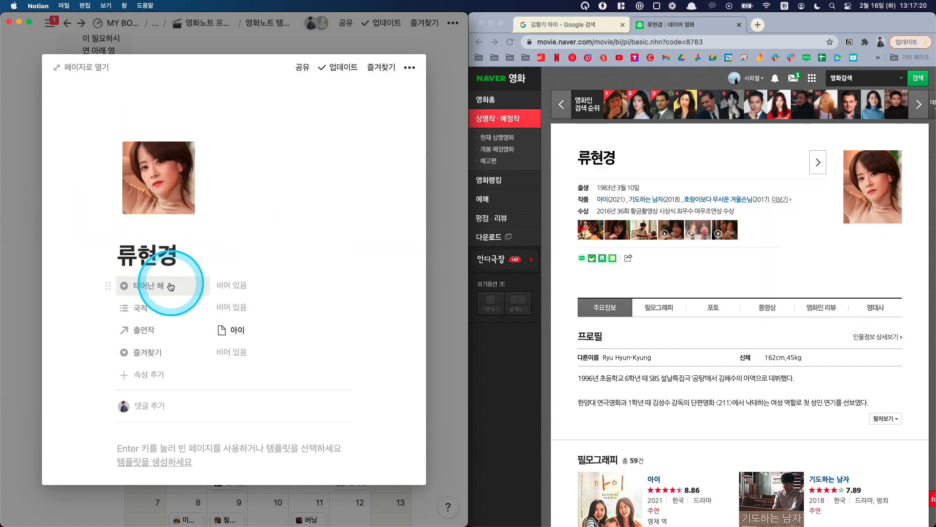
Step: Set 태어난 해 to 1983 and 국적 to 대한민국 on 류현경's page, and close it
{"action": "left_click", "coordinate": [248, 288]}
{"action": "type", "text": "1983"}
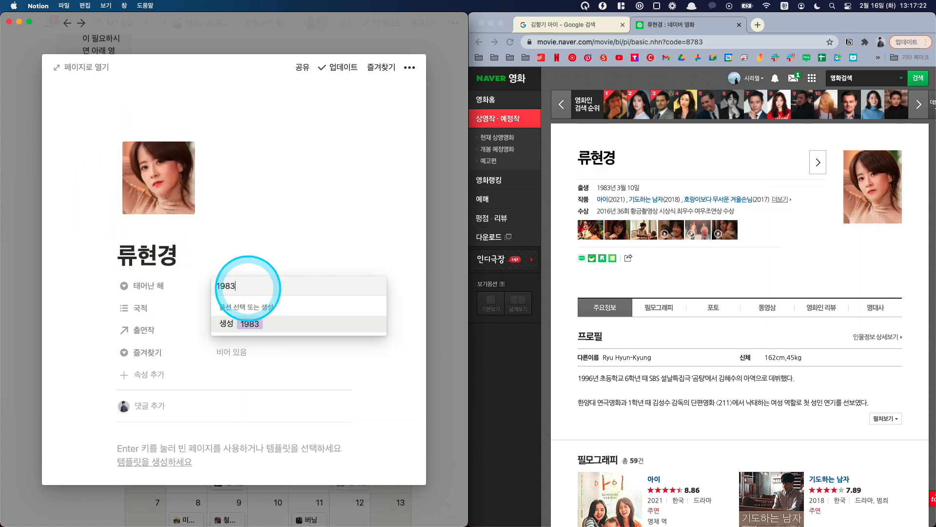
{"action": "key", "text": "Return"}
{"action": "left_click", "coordinate": [236, 301]}
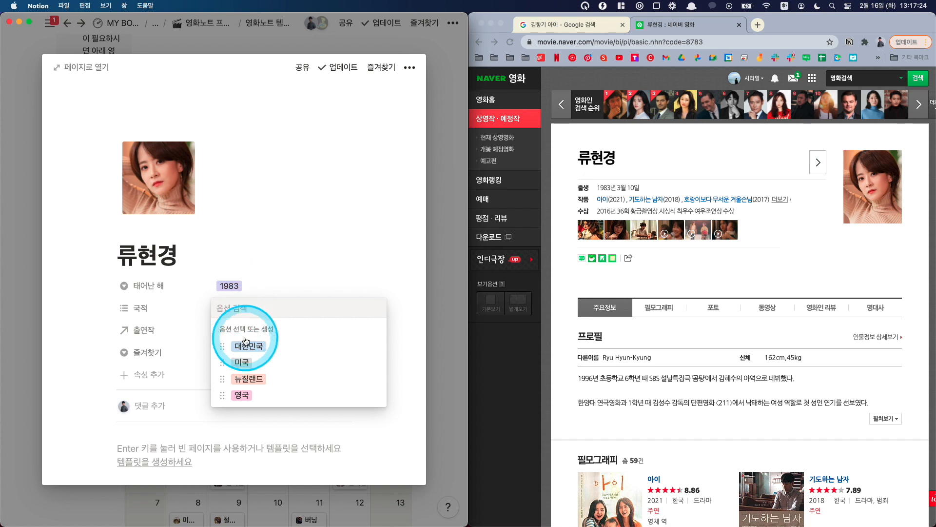
{"action": "left_click", "coordinate": [245, 344]}
{"action": "left_click", "coordinate": [200, 334]}
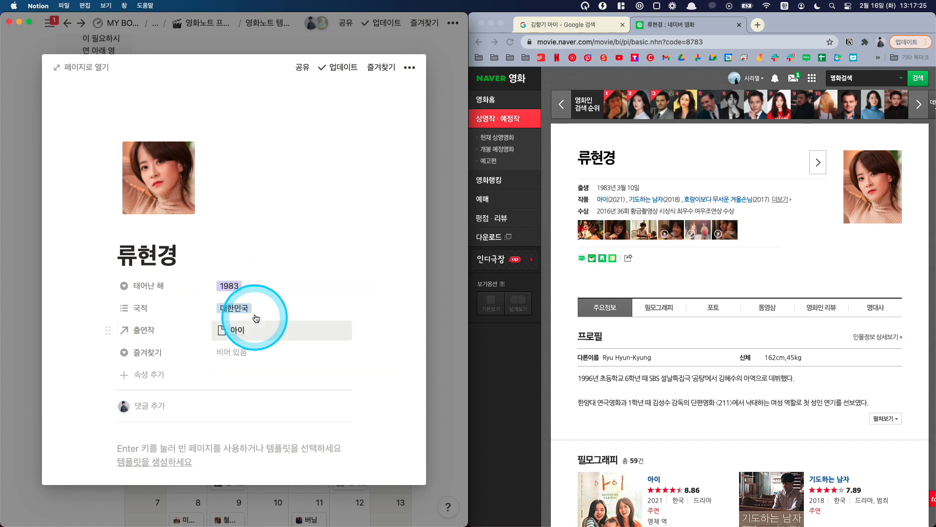
{"action": "left_click", "coordinate": [256, 355]}
{"action": "left_click", "coordinate": [149, 317]}
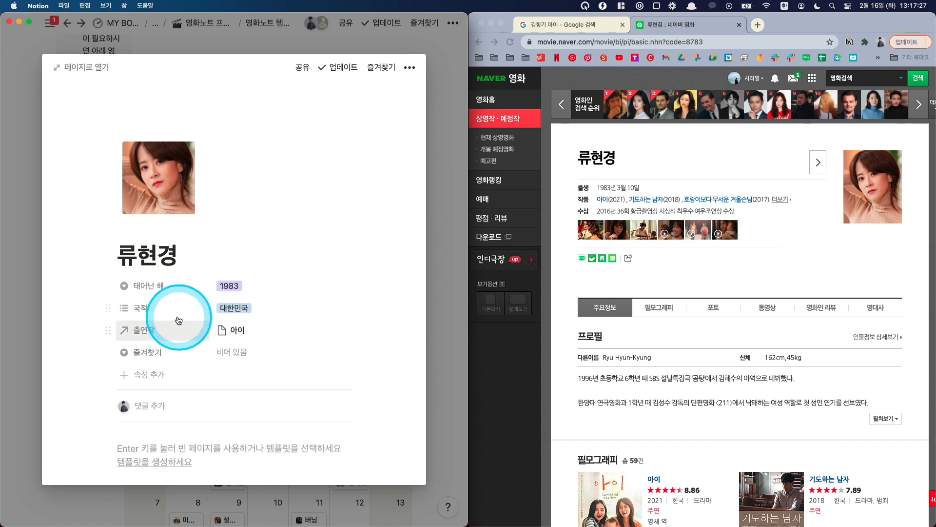
{"action": "left_click", "coordinate": [43, 290]}
Step: Open 염혜란's Naver Movies profile and add a new 염혜란 page to the 배우 property of the 아이 entry
{"action": "left_click", "coordinate": [693, 172]}
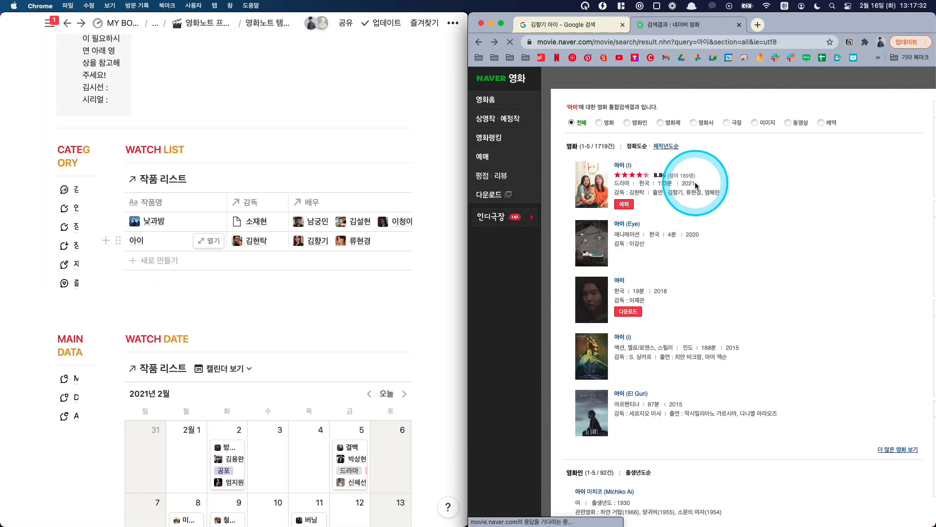
{"action": "left_click", "coordinate": [627, 177]}
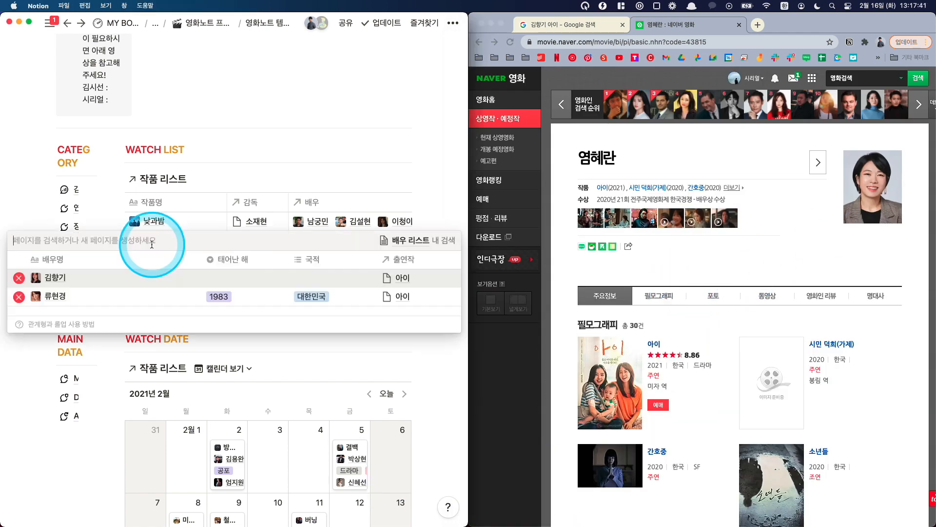
{"action": "type", "text": "염혜"}
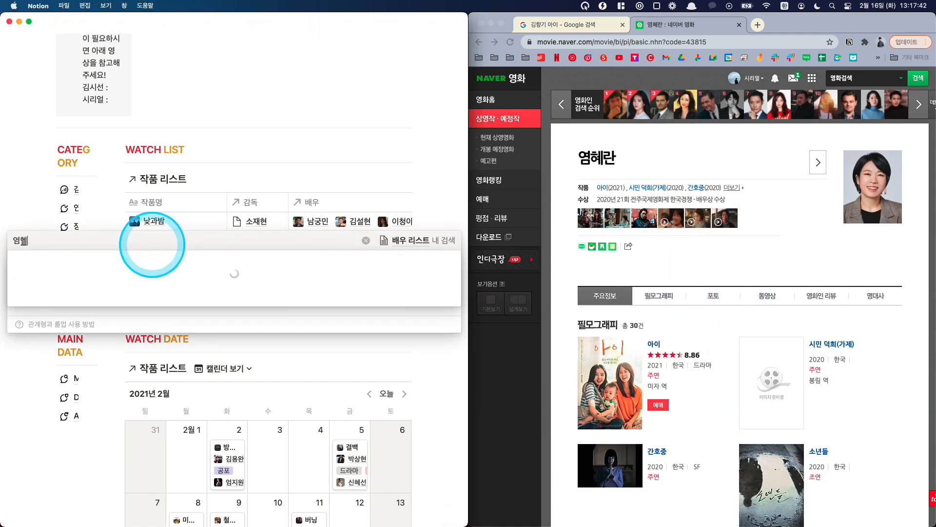
{"action": "type", "text": "란"}
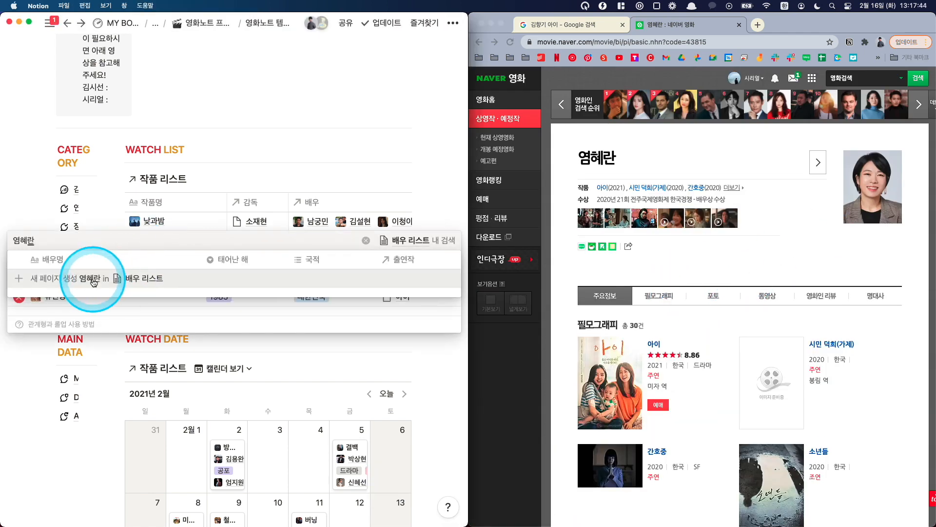
{"action": "left_click", "coordinate": [94, 282]}
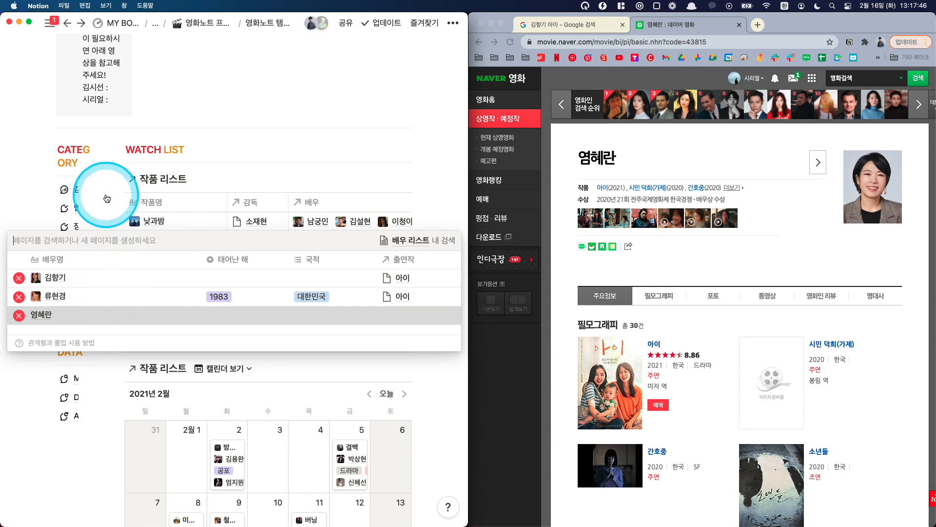
Step: Give 염혜란's Notion page a custom icon from the copied Naver photo link
{"action": "left_click", "coordinate": [138, 110]}
{"action": "left_click", "coordinate": [142, 170]}
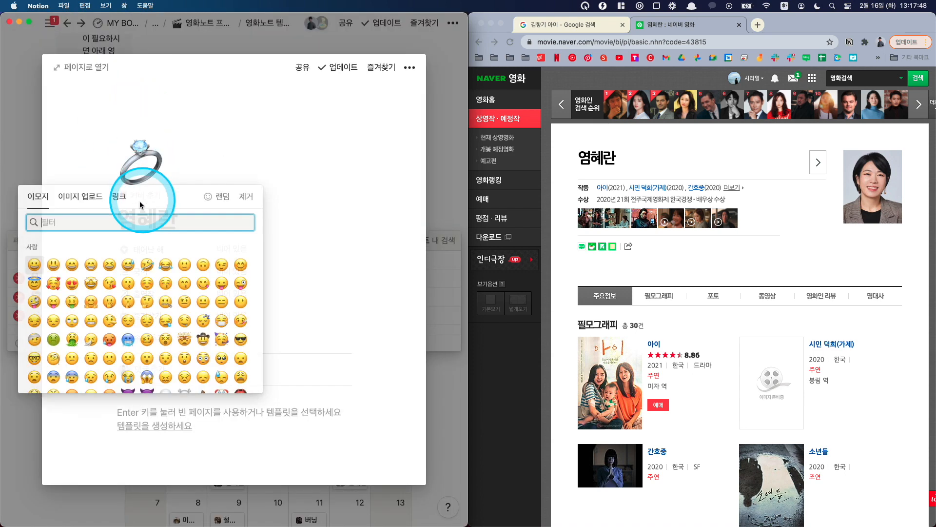
{"action": "left_click", "coordinate": [121, 197]}
{"action": "key", "text": "cmd+v"}
{"action": "left_click", "coordinate": [130, 244]}
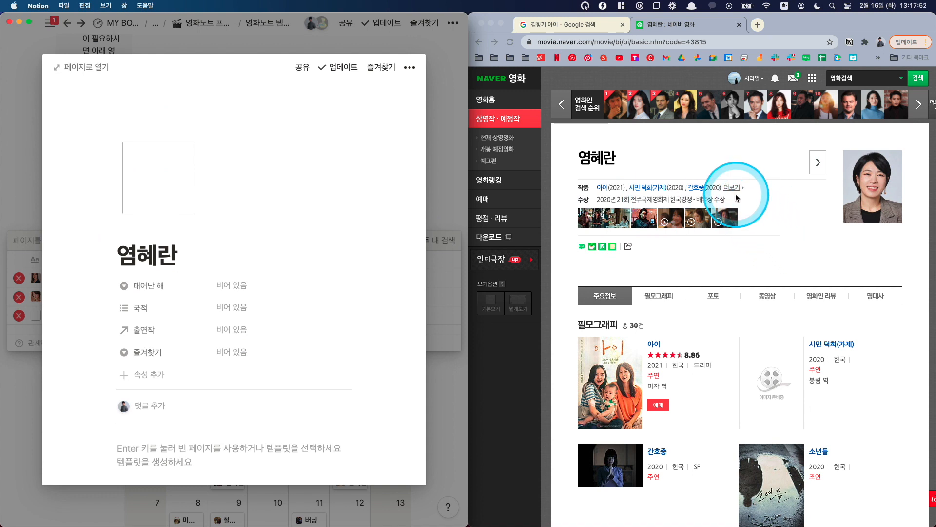
Step: Set 국적 to 대한민국 on 염혜란's page, leave 태어난 해 empty, and return to the watch list
{"action": "left_click", "coordinate": [225, 286]}
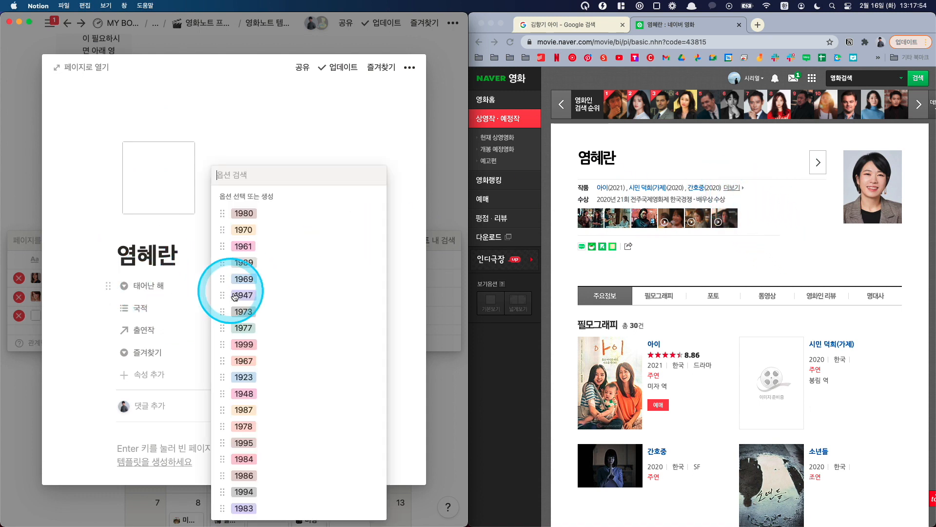
{"action": "left_click", "coordinate": [184, 254]}
{"action": "left_click", "coordinate": [241, 309]}
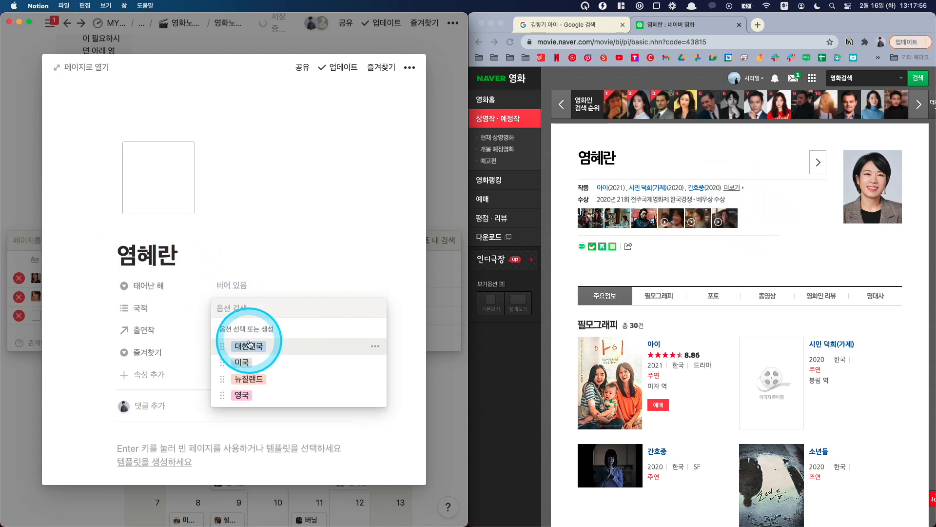
{"action": "left_click", "coordinate": [249, 344]}
{"action": "left_click", "coordinate": [178, 288]}
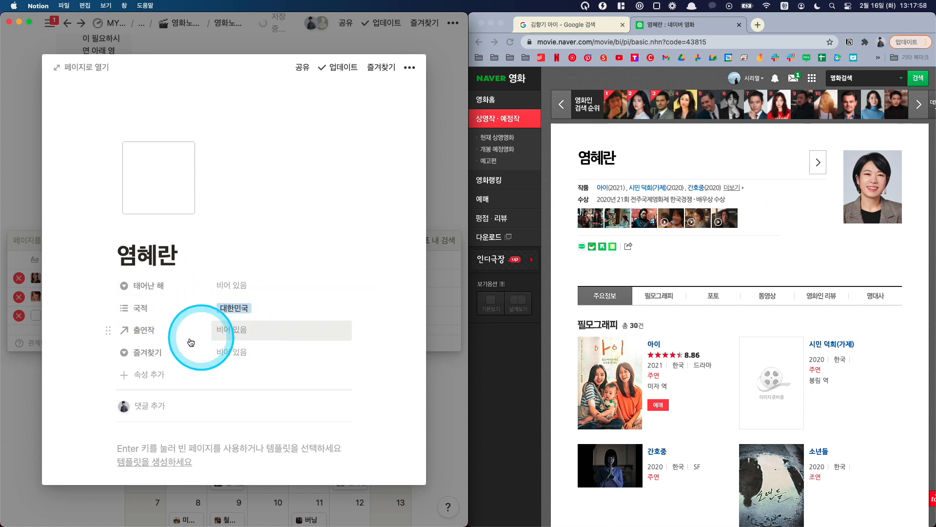
{"action": "left_click", "coordinate": [37, 291]}
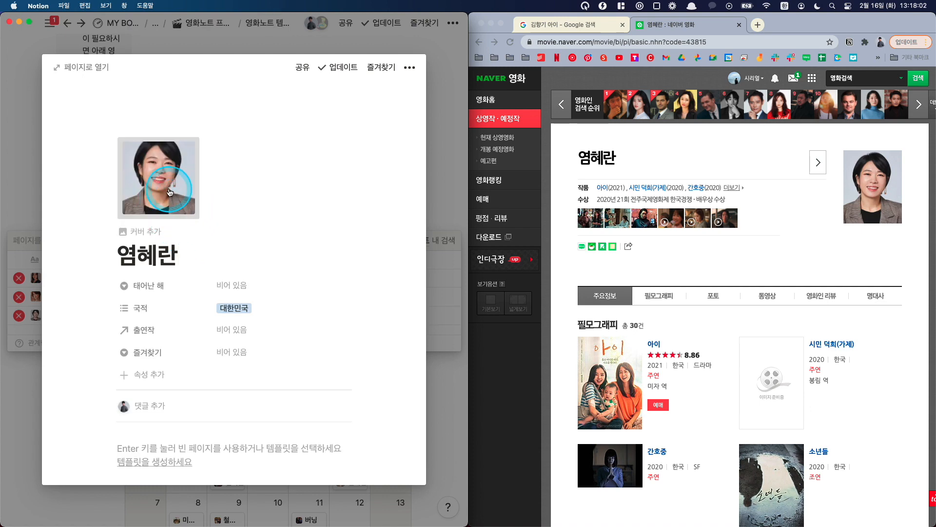
{"action": "left_click", "coordinate": [168, 186]}
{"action": "left_click", "coordinate": [51, 183]}
{"action": "left_click", "coordinate": [37, 187]}
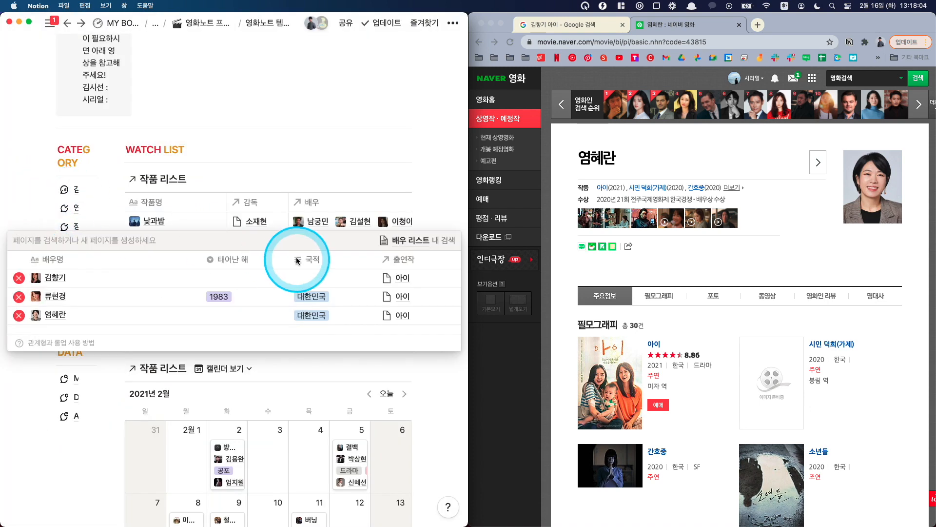
{"action": "key", "text": "Escape"}
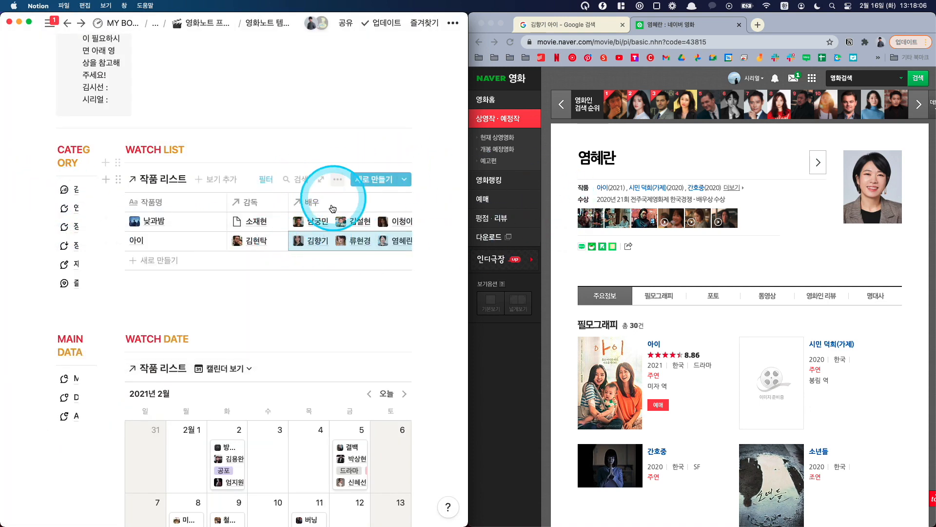
Step: Set 장소 of the 아이 entry in the watch list to 극장
{"action": "scroll", "coordinate": [308, 220], "scroll_direction": "right", "scroll_amount": 5}
{"action": "scroll", "coordinate": [271, 234], "scroll_direction": "right", "scroll_amount": 5}
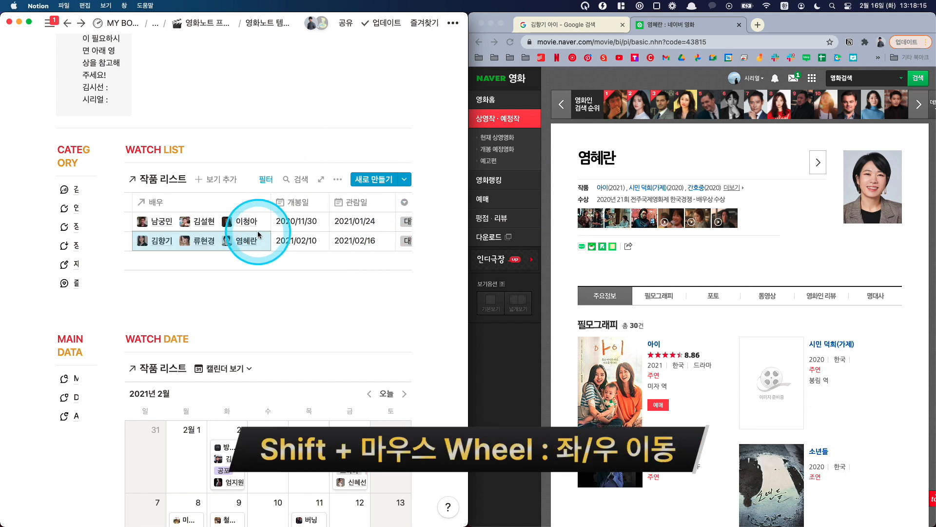
{"action": "scroll", "coordinate": [259, 231], "scroll_direction": "right", "scroll_amount": 6}
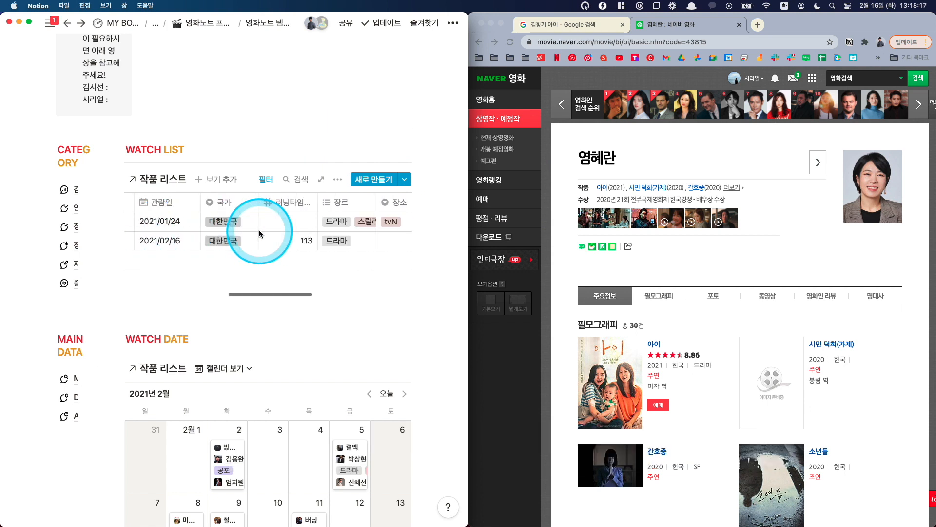
{"action": "scroll", "coordinate": [260, 230], "scroll_direction": "right", "scroll_amount": 2}
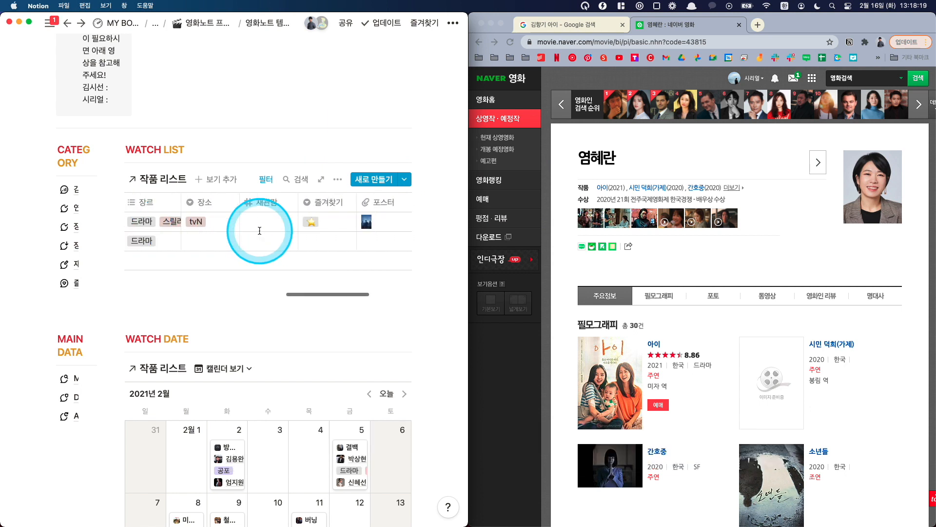
{"action": "left_click", "coordinate": [214, 239]}
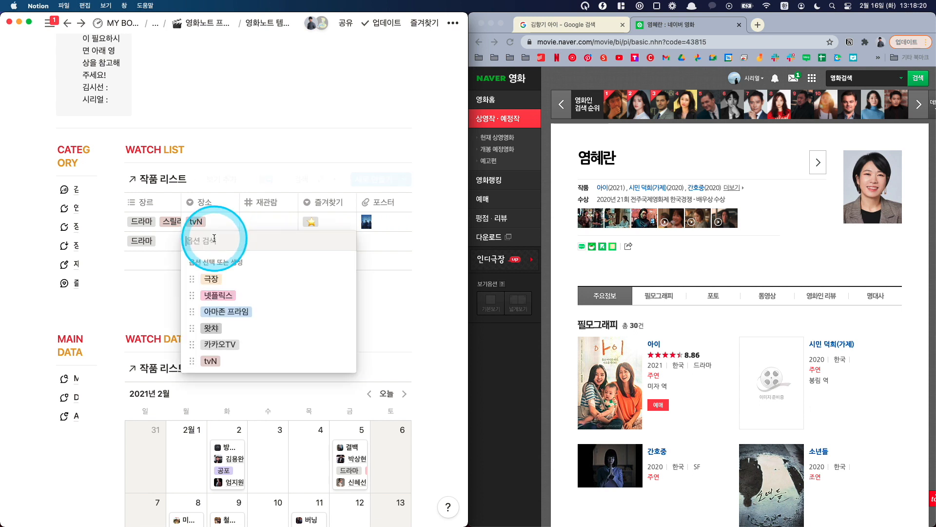
{"action": "left_click", "coordinate": [233, 281]}
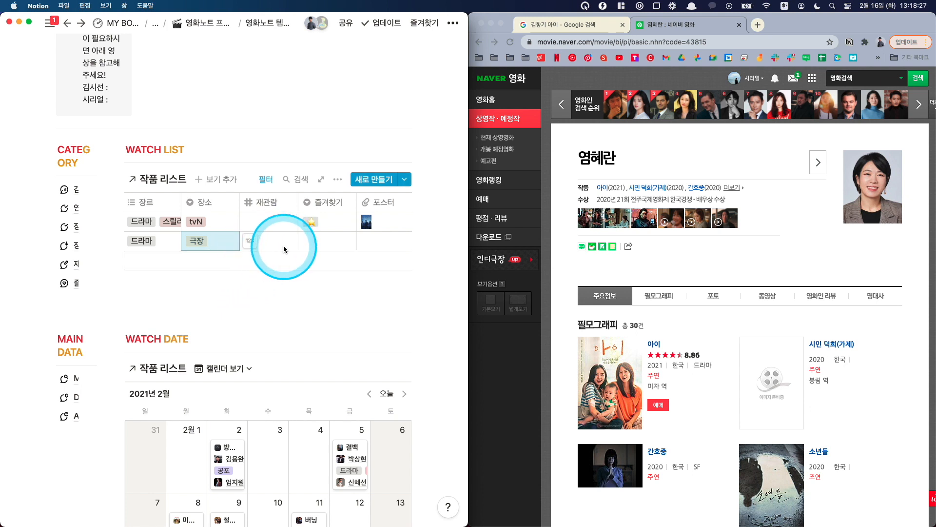
Step: Look at the 즐겨찾기 field of the 아이 entry in the watch list
{"action": "scroll", "coordinate": [277, 246], "scroll_direction": "right", "scroll_amount": 3}
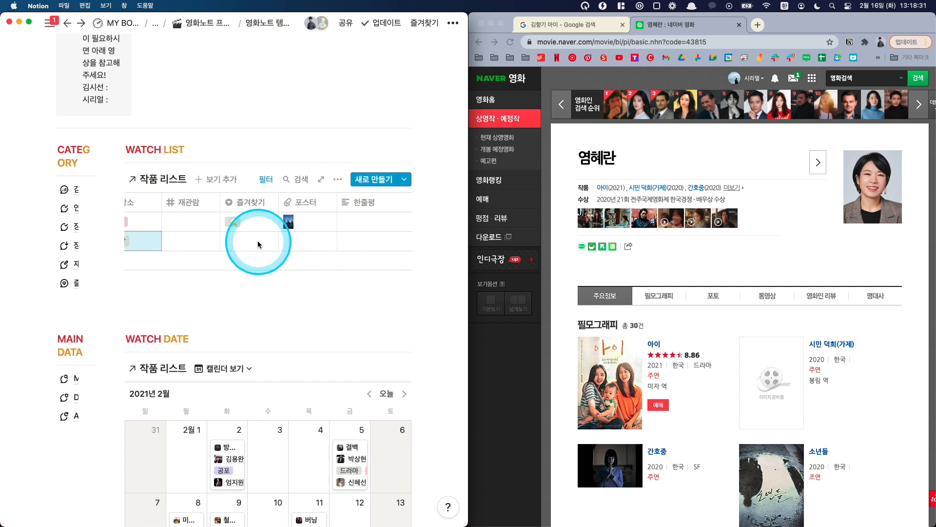
{"action": "left_click", "coordinate": [258, 238]}
{"action": "left_click", "coordinate": [254, 223]}
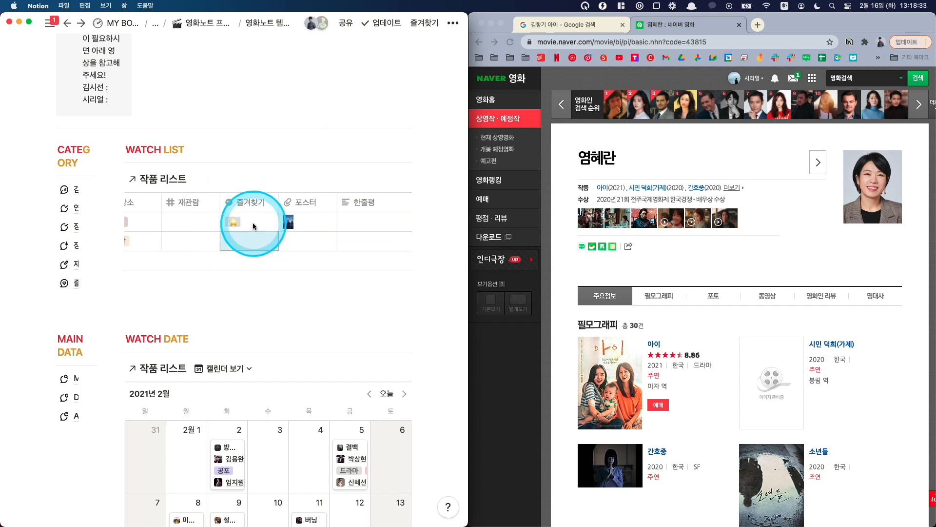
Step: Return to the 아이 movie page on Naver and copy the image address of its enlarged poster, closing the poster window
{"action": "left_click", "coordinate": [479, 42]}
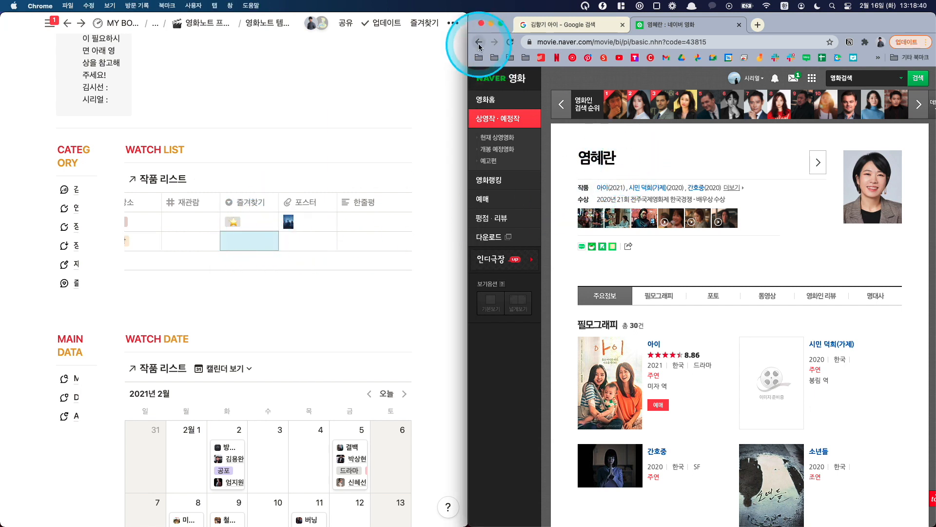
{"action": "left_click", "coordinate": [855, 209]}
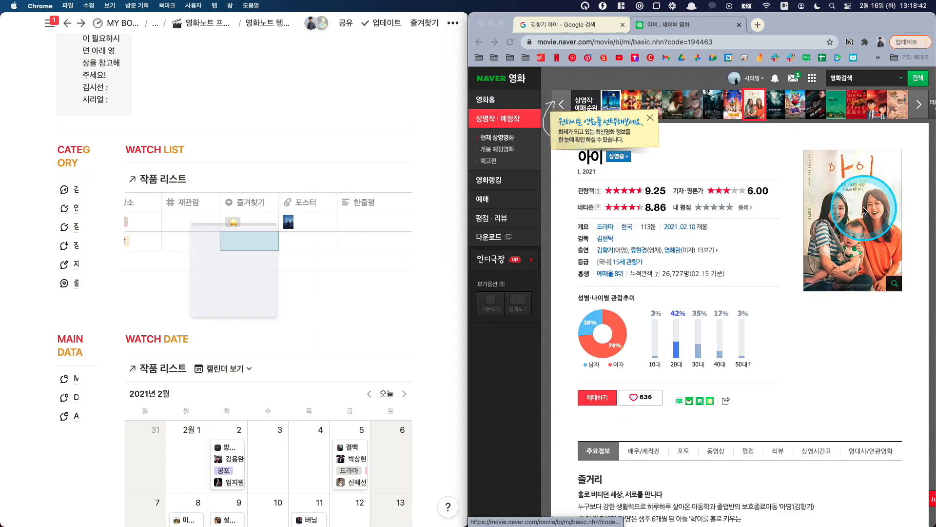
{"action": "right_click", "coordinate": [311, 195]}
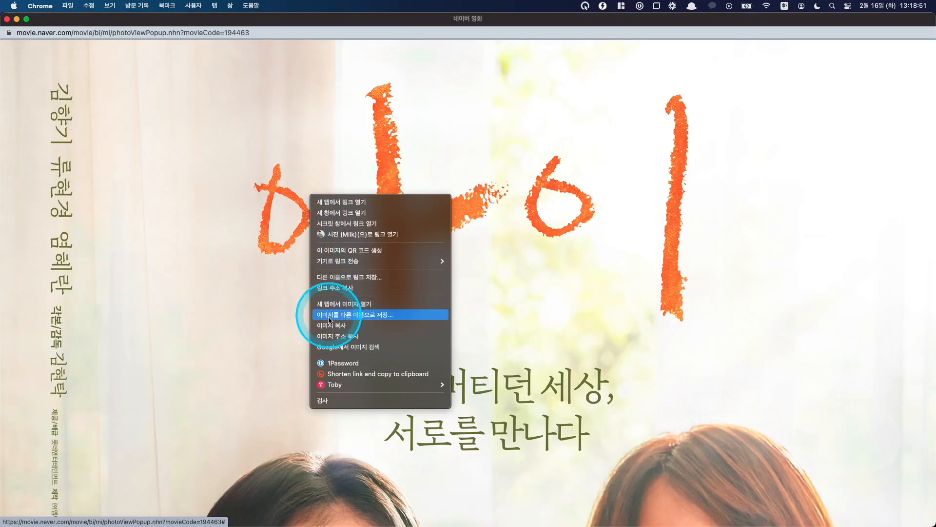
{"action": "left_click", "coordinate": [330, 336]}
{"action": "key", "text": "super+w"}
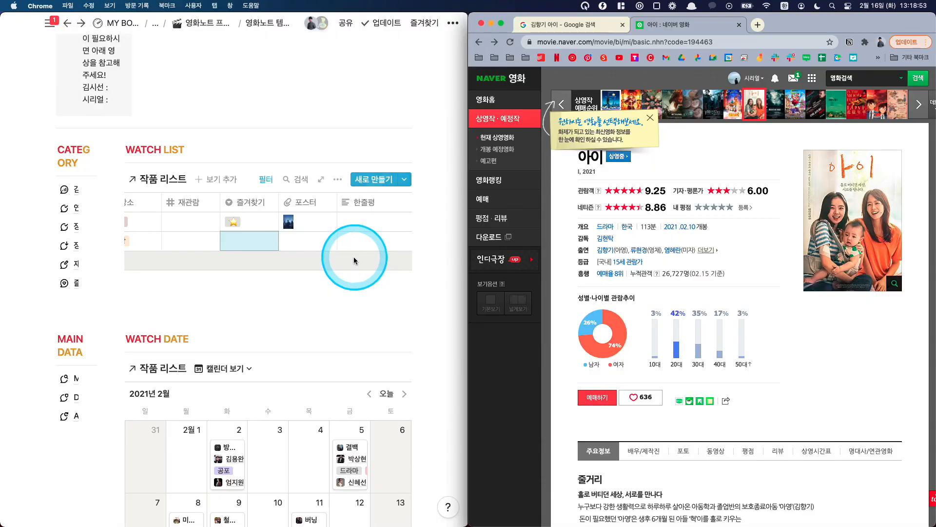
Step: Embed the copied poster link in the 포스터 field of the 아이 entry in the Notion watch list
{"action": "left_click", "coordinate": [333, 237]}
{"action": "left_click", "coordinate": [310, 241]}
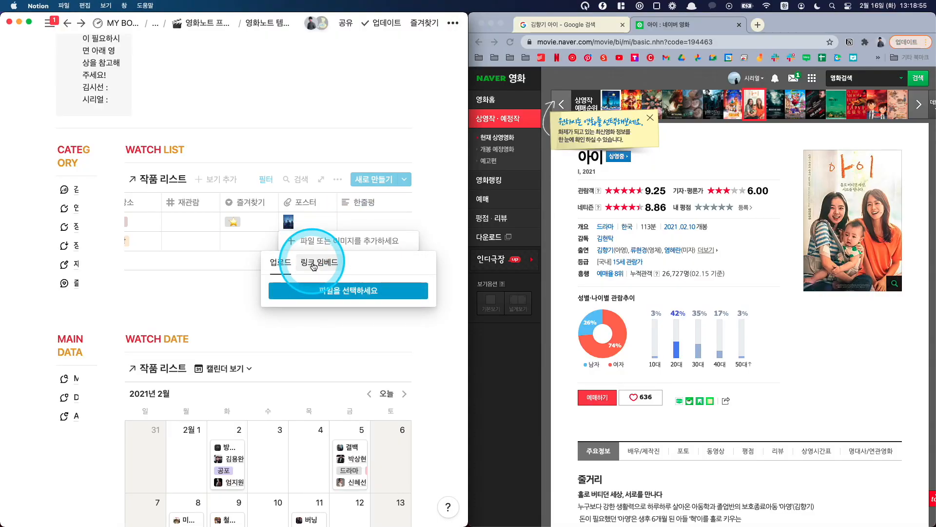
{"action": "left_click", "coordinate": [312, 264]}
{"action": "key", "text": "super+v"}
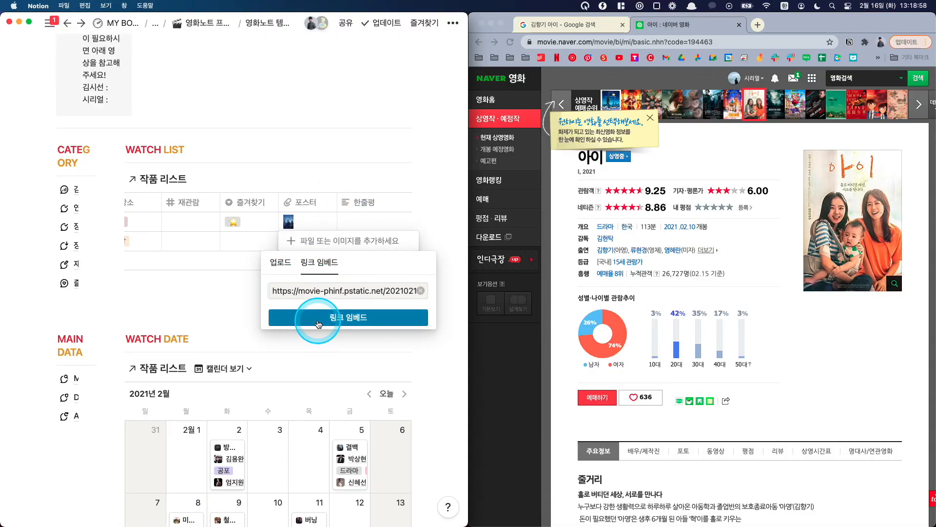
{"action": "left_click", "coordinate": [310, 318]}
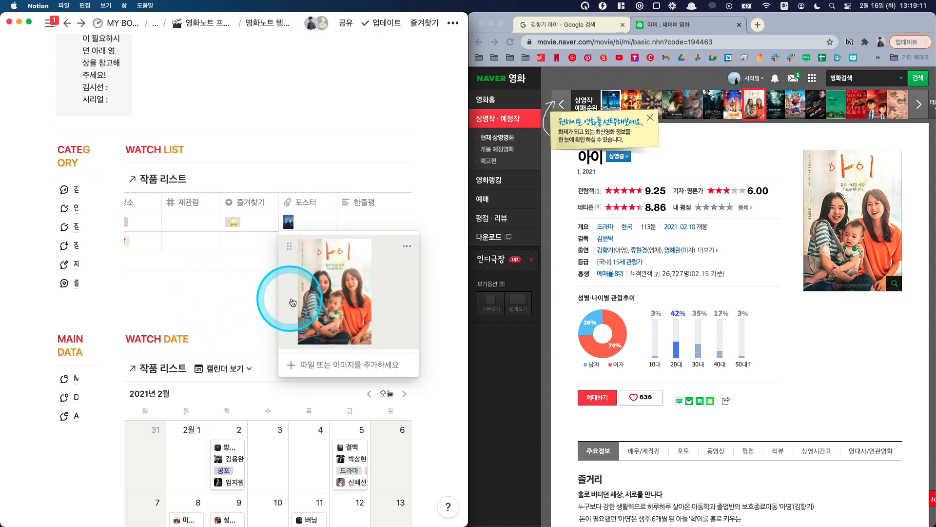
{"action": "left_click", "coordinate": [228, 308]}
Step: Add a URL-type property named URL after 한줄평 in the watch list
{"action": "scroll", "coordinate": [322, 237], "scroll_direction": "right", "scroll_amount": 2}
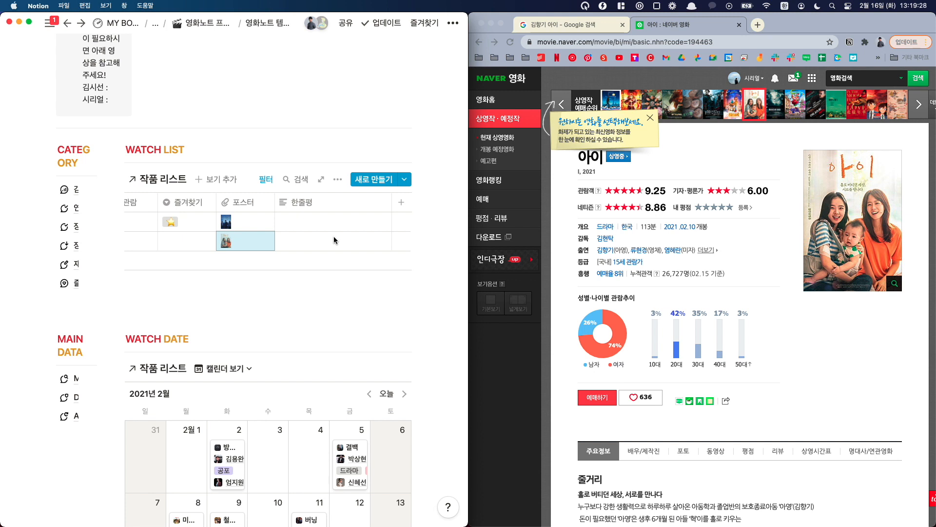
{"action": "left_click", "coordinate": [401, 202]}
{"action": "mouse_move", "coordinate": [366, 266]}
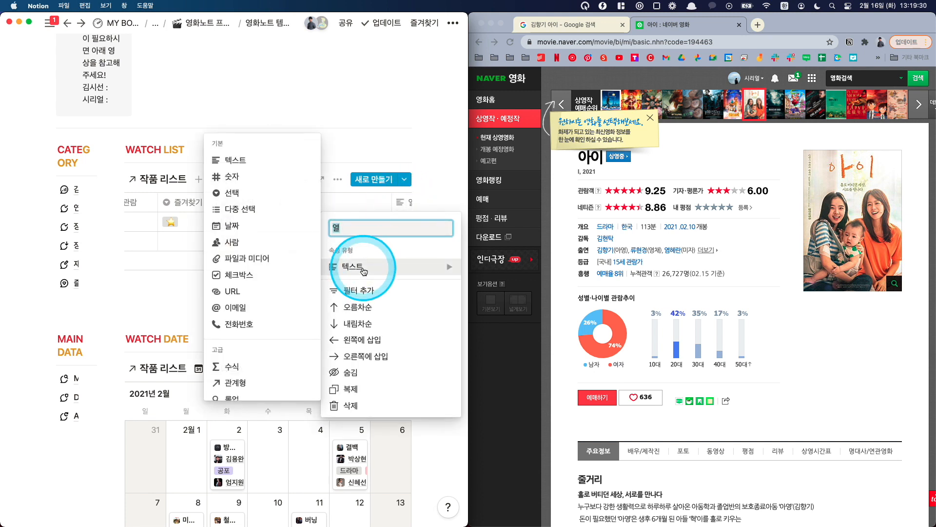
{"action": "key", "text": "Escape"}
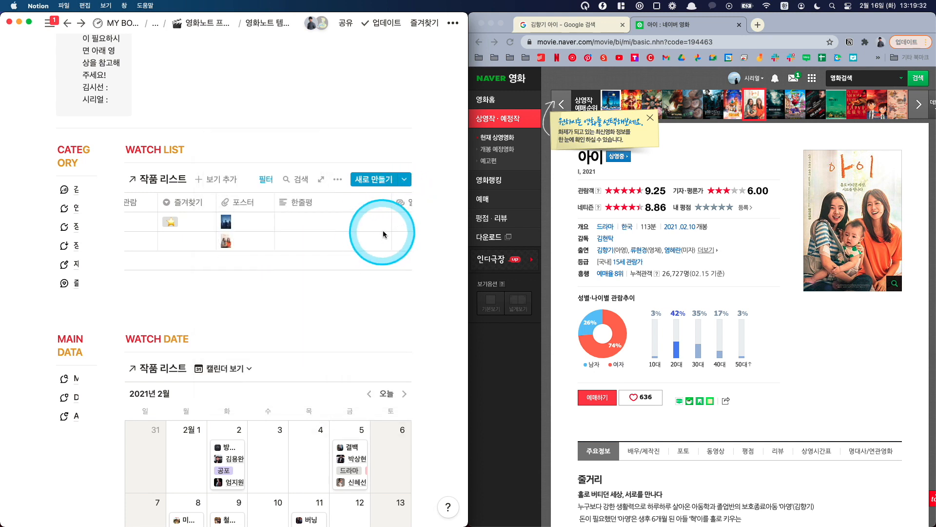
{"action": "left_click", "coordinate": [399, 238]}
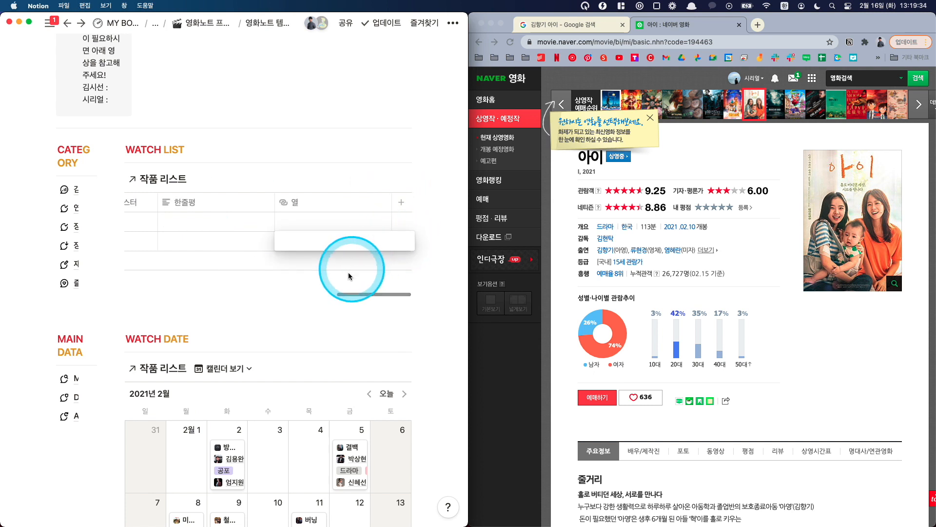
{"action": "key", "text": "Escape"}
{"action": "left_click", "coordinate": [315, 208]}
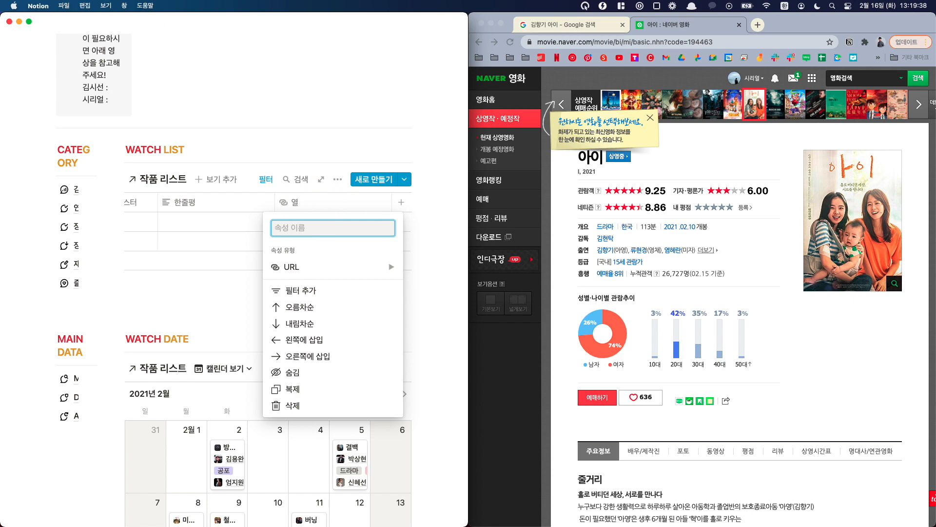
{"action": "left_click", "coordinate": [313, 217]}
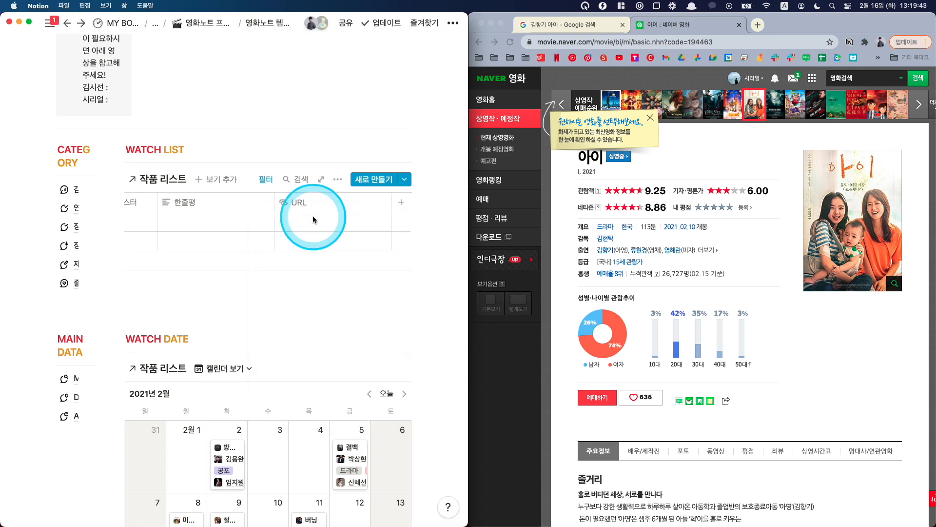
Step: Delete the URL property from the watch list
{"action": "left_click", "coordinate": [320, 207]}
{"action": "left_click", "coordinate": [309, 407]}
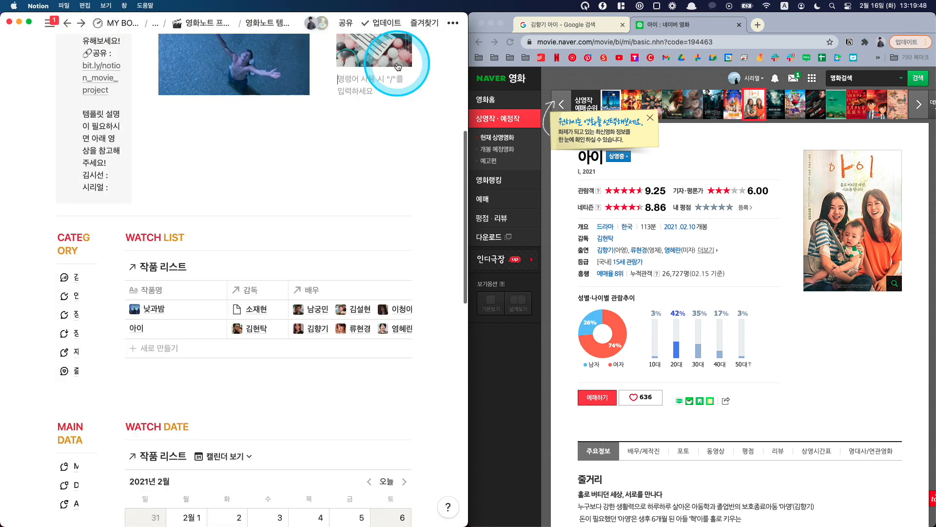
Step: Maximise the Notion window and give the 아이 entry a custom icon from the copied poster link
{"action": "key", "text": "ctrl+alt+Return"}
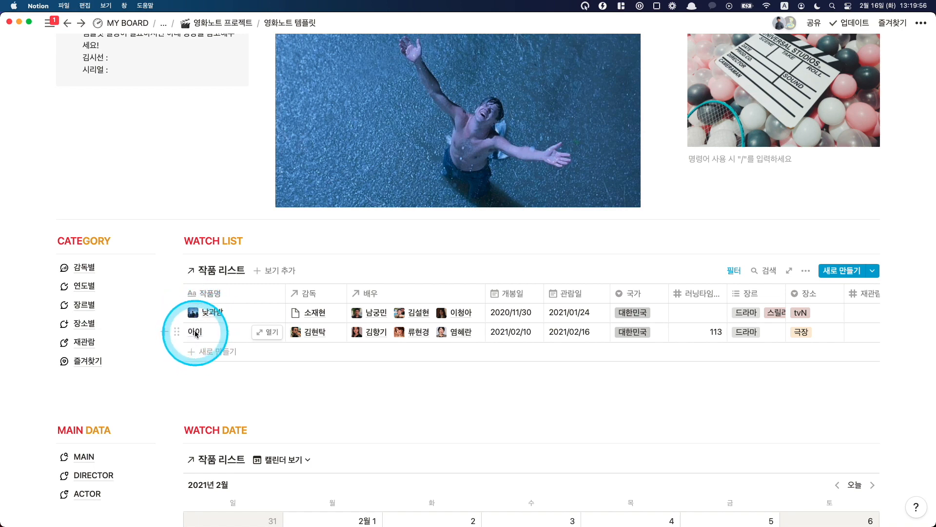
{"action": "left_click", "coordinate": [267, 332]}
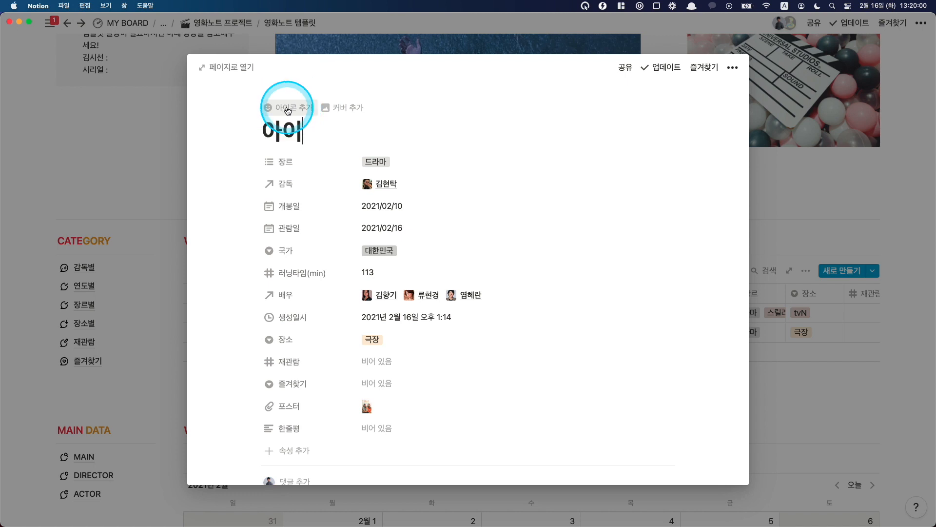
{"action": "left_click", "coordinate": [288, 111]}
{"action": "left_click", "coordinate": [286, 163]}
{"action": "left_click", "coordinate": [266, 195]}
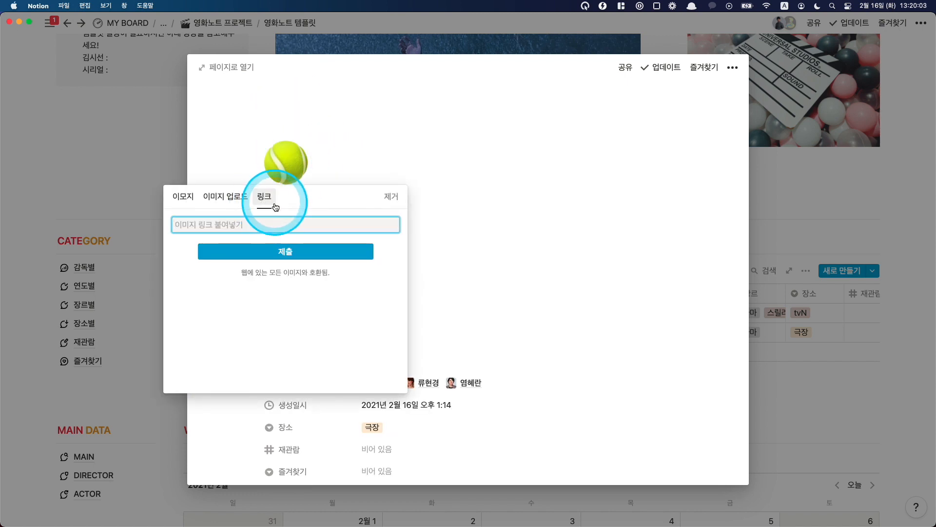
{"action": "key", "text": "super+v"}
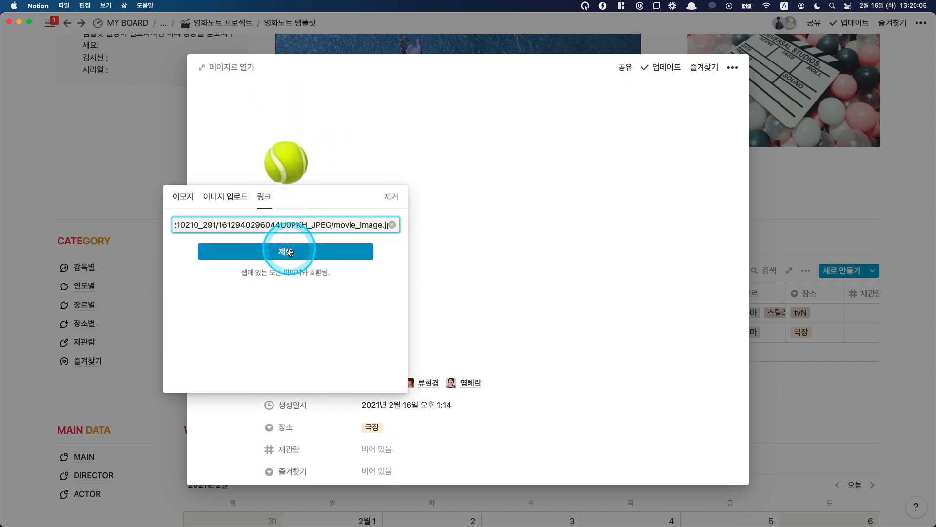
{"action": "left_click", "coordinate": [287, 252]}
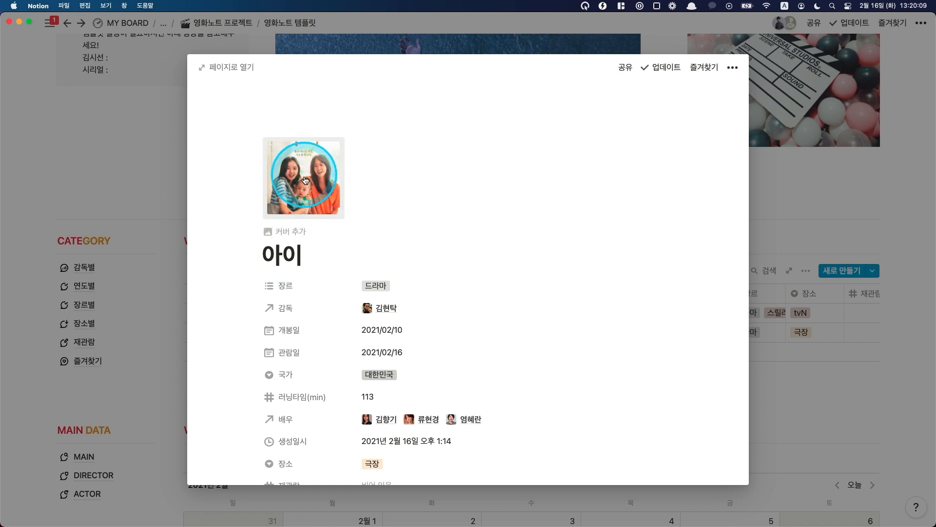
{"action": "left_click", "coordinate": [184, 210]}
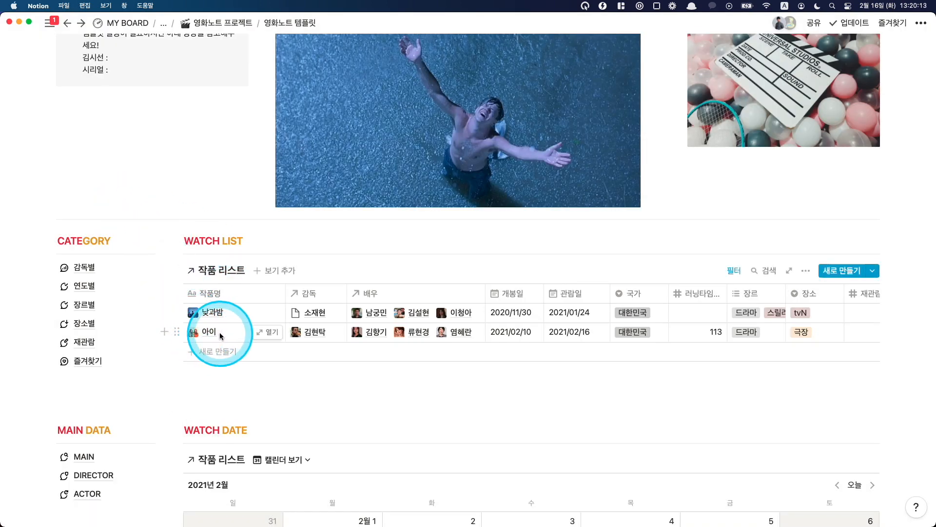
Step: Filter the watch list to entries whose 관람일 is 범위 내 지난주
{"action": "scroll", "coordinate": [303, 339], "scroll_direction": "down", "scroll_amount": 2}
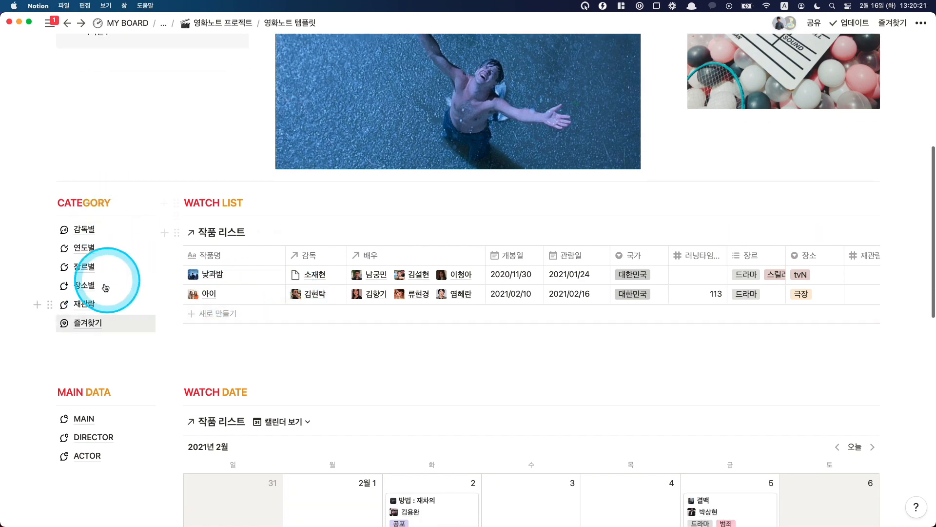
{"action": "scroll", "coordinate": [117, 332], "scroll_direction": "down", "scroll_amount": 1}
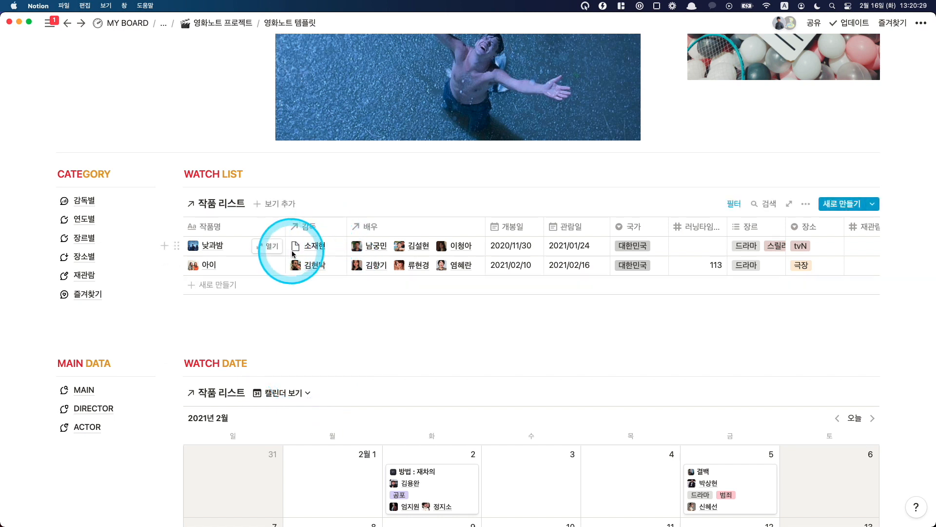
{"action": "left_click", "coordinate": [734, 203]}
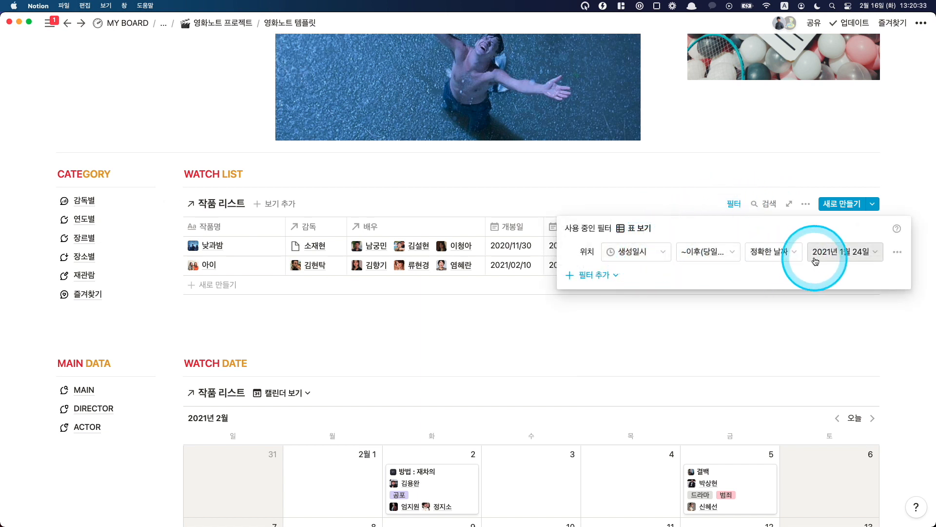
{"action": "left_click", "coordinate": [644, 252]}
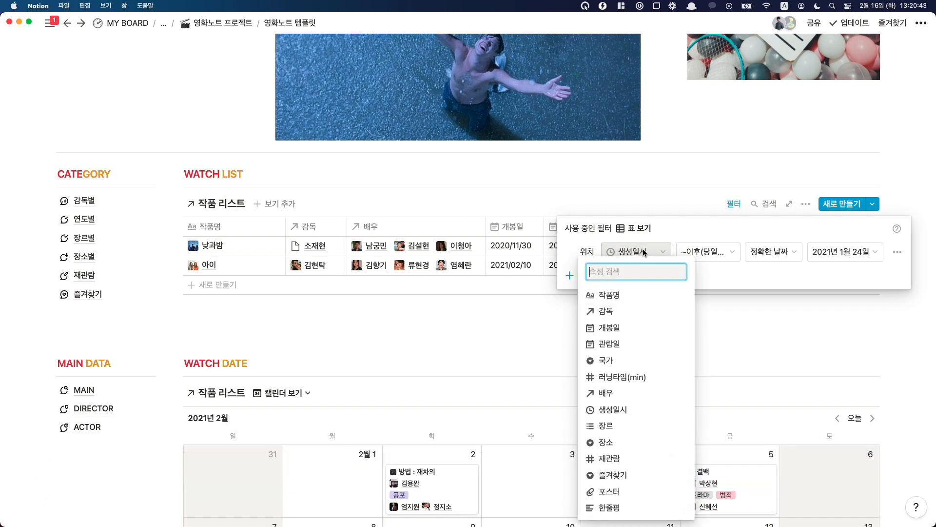
{"action": "left_click", "coordinate": [715, 229]}
{"action": "left_click", "coordinate": [708, 257]}
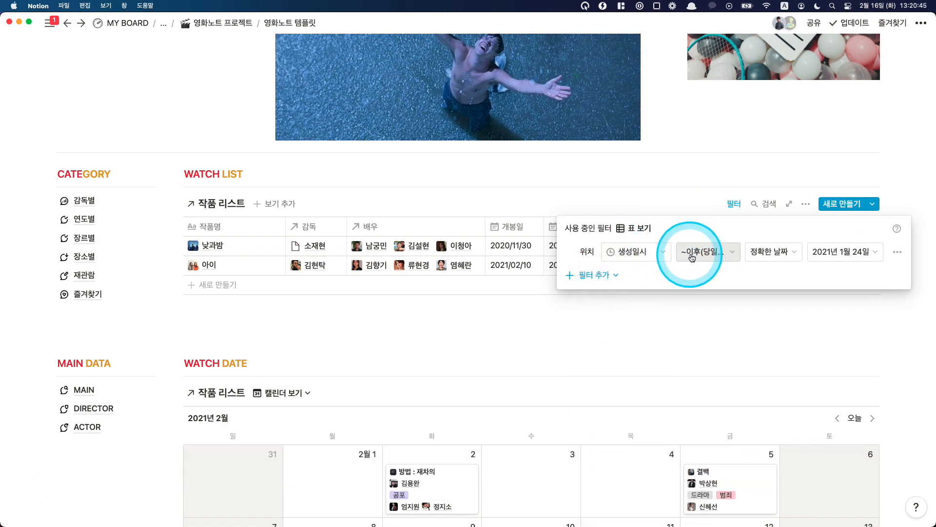
{"action": "left_click", "coordinate": [672, 355]}
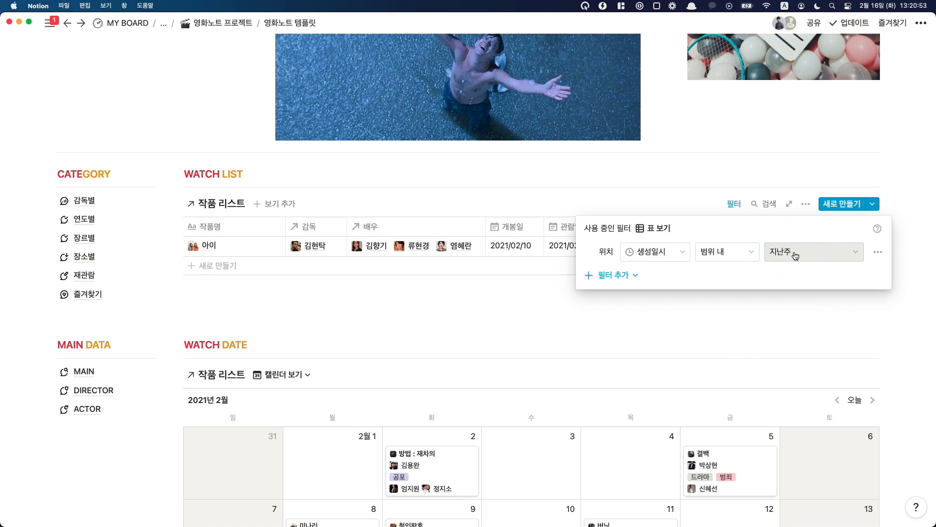
{"action": "left_click", "coordinate": [656, 252]}
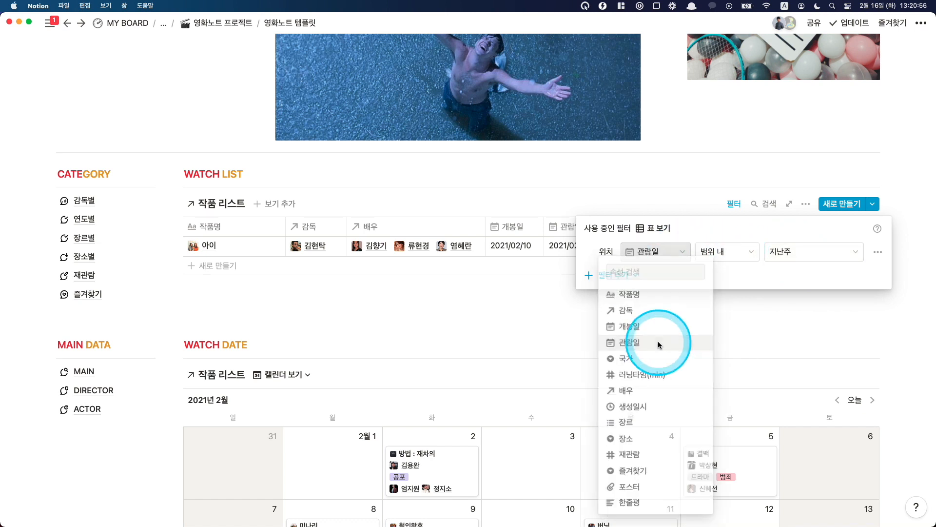
{"action": "left_click", "coordinate": [663, 340]}
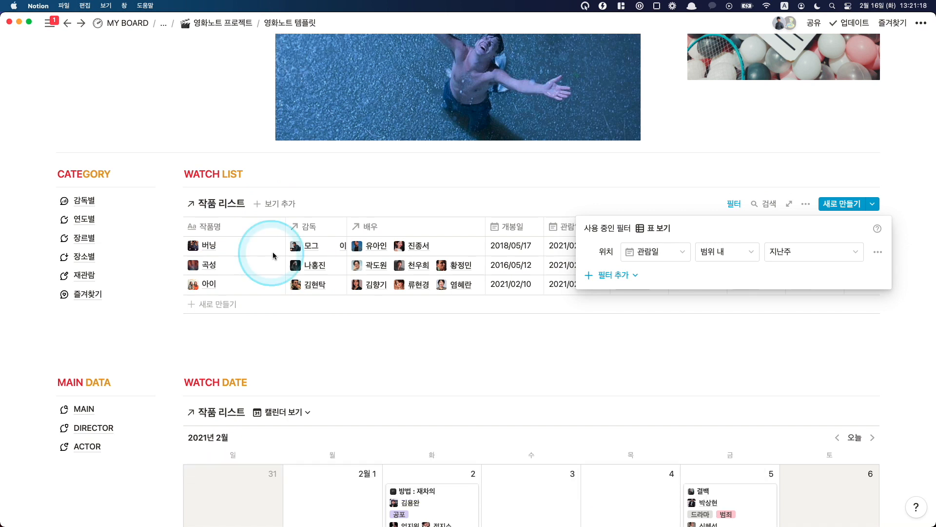
Step: Set the watch list filter to 생성일시, ~이후(당일 포함), with the 정확한 날짜 2021년 2월 16일
{"action": "left_click", "coordinate": [653, 253]}
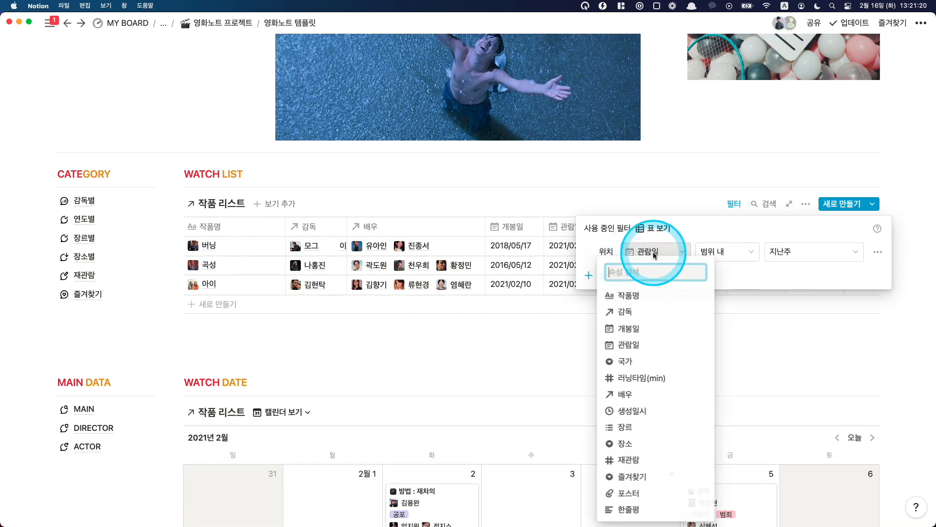
{"action": "left_click", "coordinate": [639, 410]}
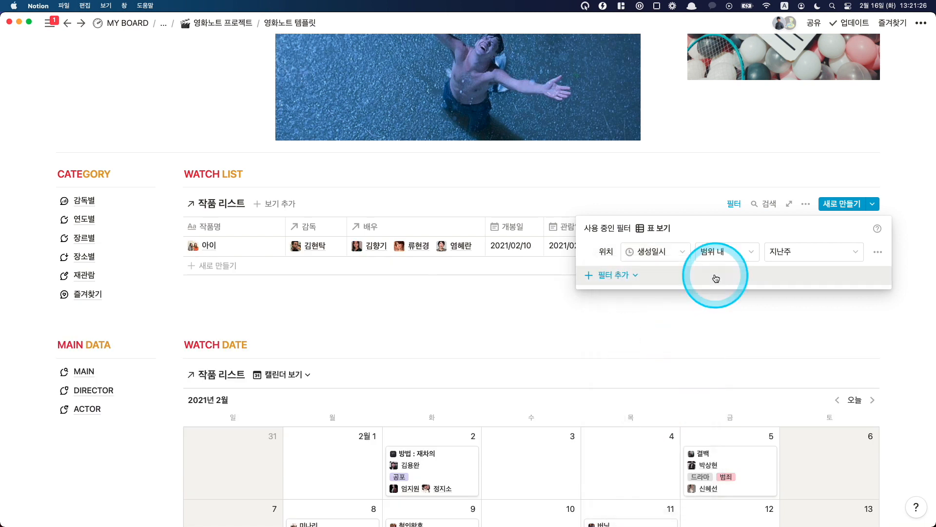
{"action": "left_click", "coordinate": [721, 254]}
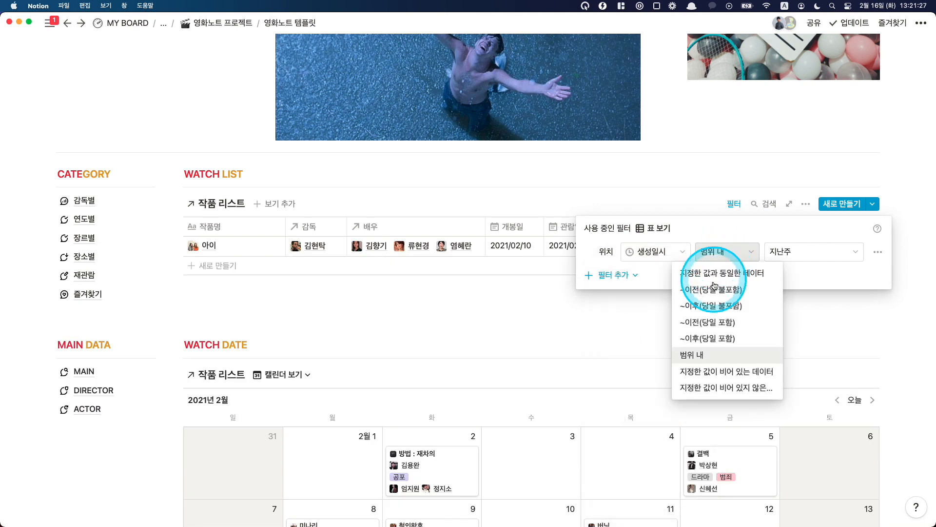
{"action": "left_click", "coordinate": [711, 337]}
{"action": "left_click", "coordinate": [782, 257]}
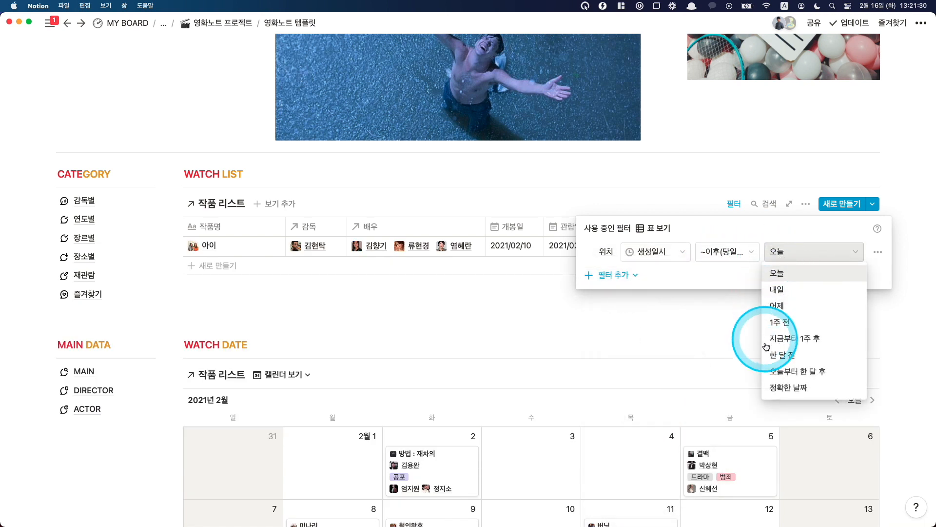
{"action": "left_click", "coordinate": [782, 388]}
{"action": "left_click", "coordinate": [826, 254]}
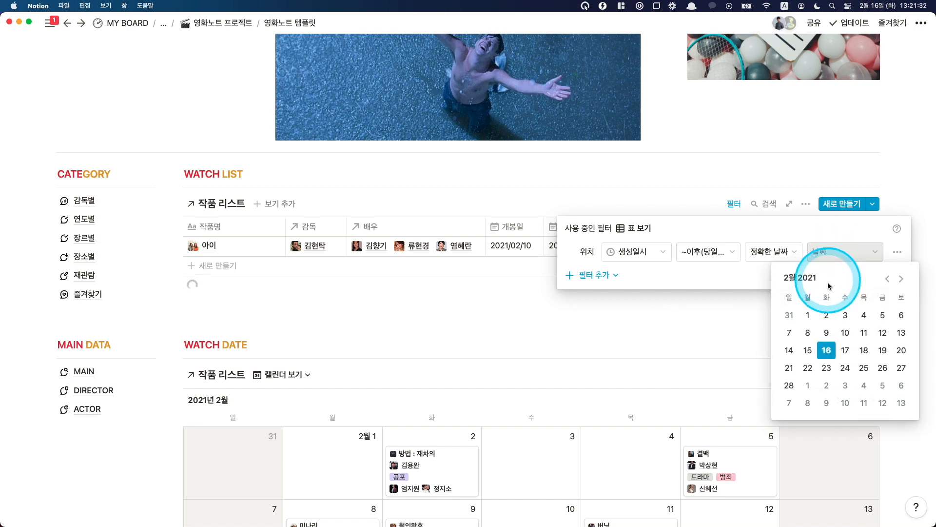
{"action": "left_click", "coordinate": [826, 350]}
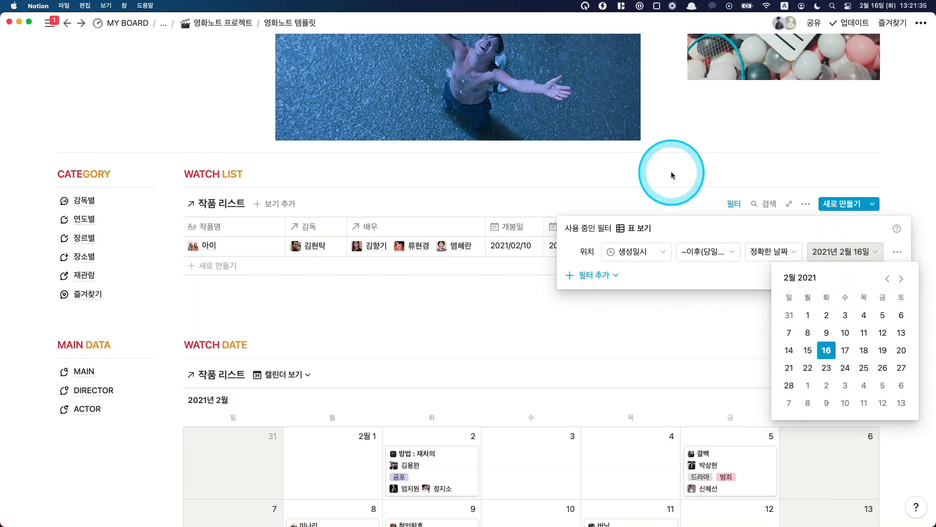
{"action": "left_click", "coordinate": [654, 171]}
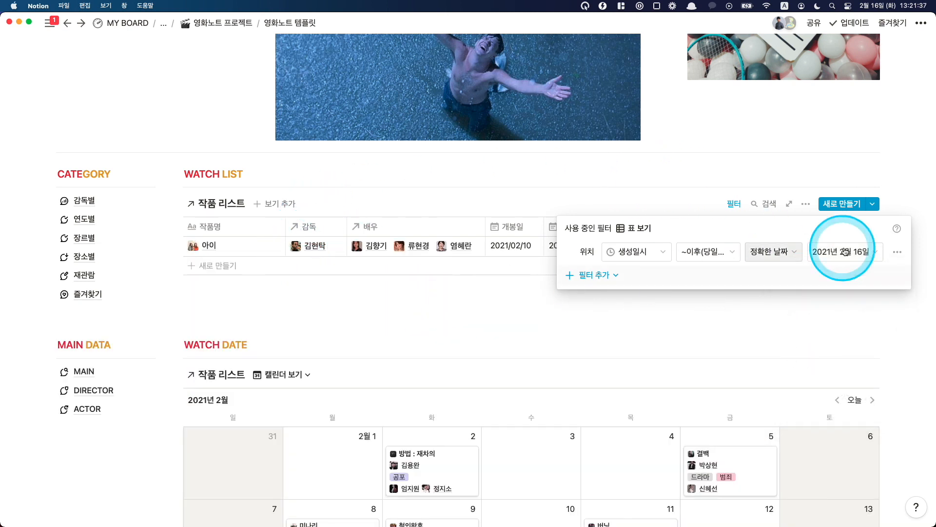
Step: Move the 곡성 card from February 16 to February 10 in the WATCH DATE calendar
{"action": "left_click", "coordinate": [412, 235]}
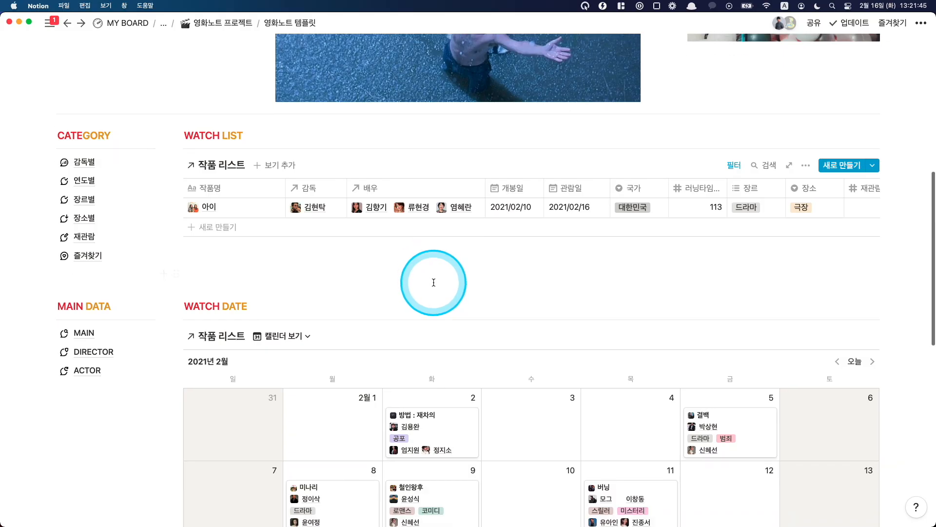
{"action": "scroll", "coordinate": [432, 280], "scroll_direction": "down", "scroll_amount": 3}
{"action": "scroll", "coordinate": [434, 282], "scroll_direction": "down", "scroll_amount": 3}
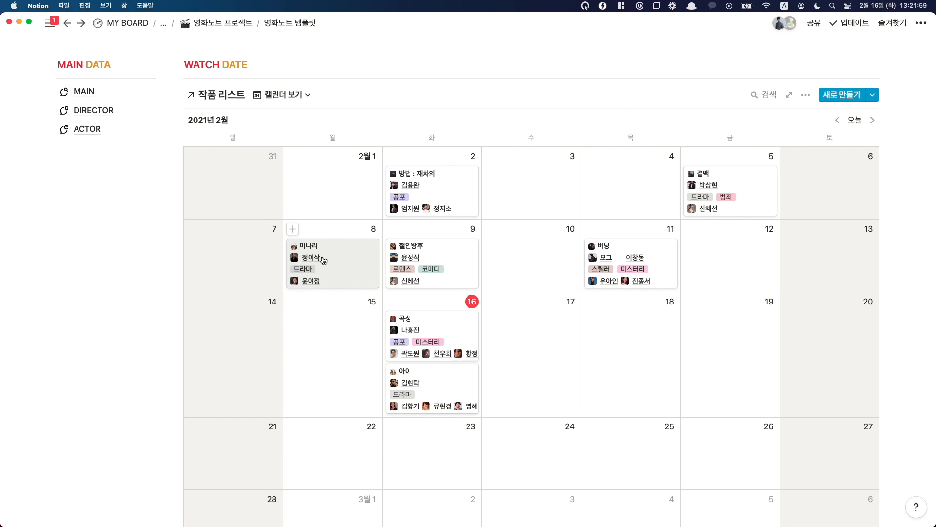
{"action": "left_click", "coordinate": [485, 262]}
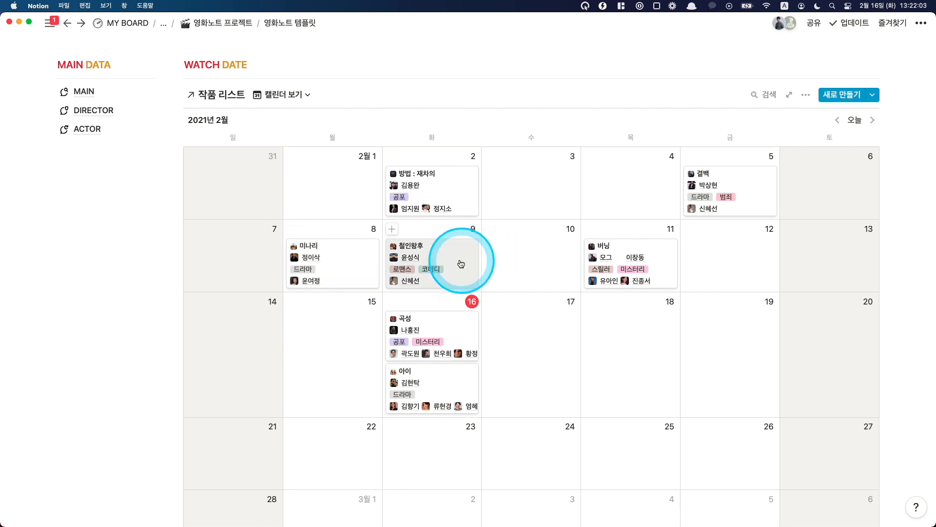
{"action": "left_click", "coordinate": [431, 338]}
{"action": "left_click", "coordinate": [527, 270]}
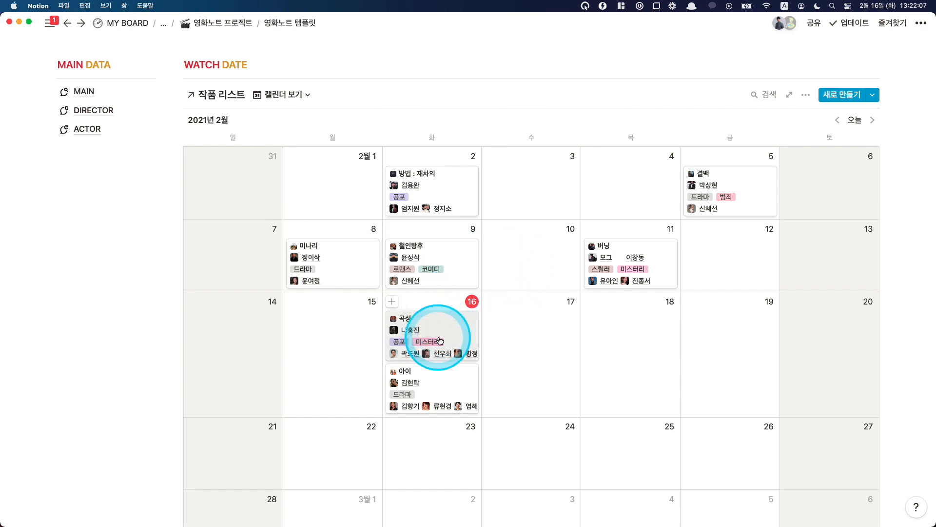
{"action": "left_click_drag", "start_coordinate": [443, 343], "coordinate": [524, 268]}
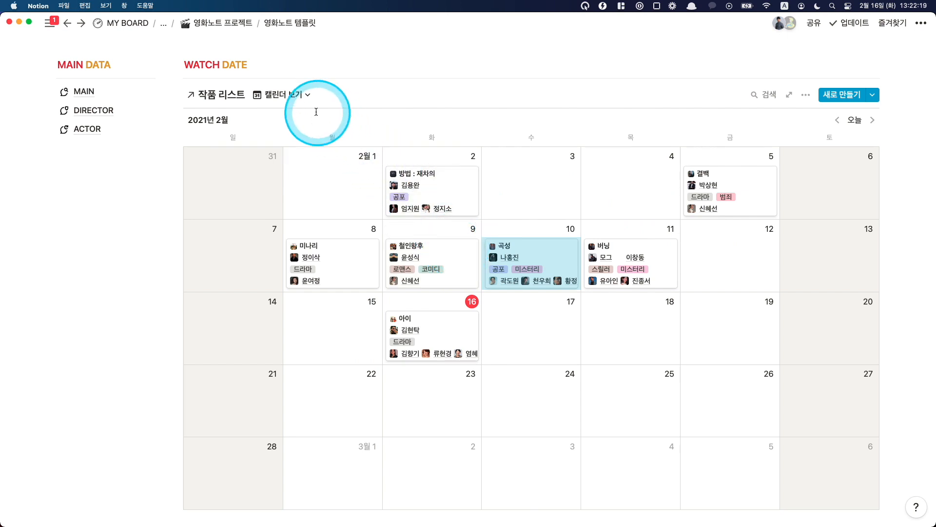
Step: Switch the WATCH DATE database to 갤러리 보기 and place that view above 캘린더 보기 in its view list
{"action": "left_click", "coordinate": [287, 94]}
{"action": "left_click", "coordinate": [300, 156]}
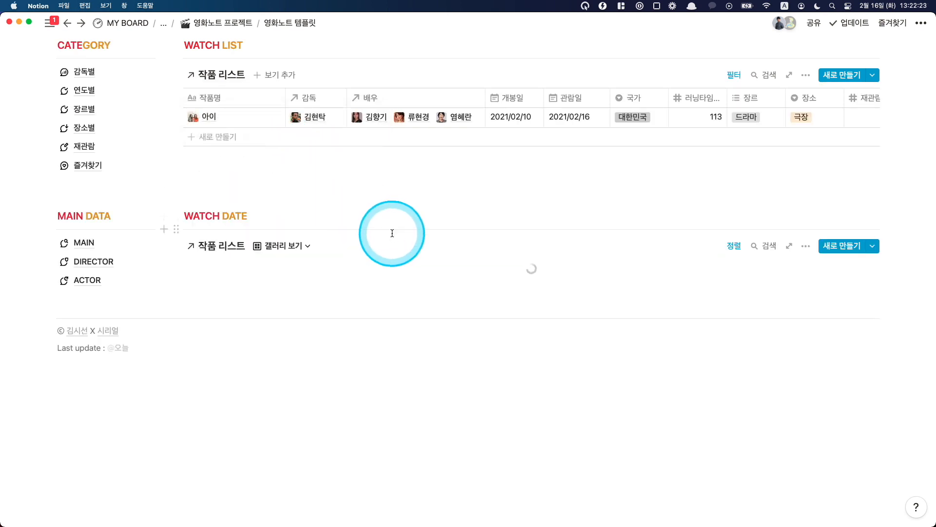
{"action": "scroll", "coordinate": [392, 233], "scroll_direction": "down", "scroll_amount": 3}
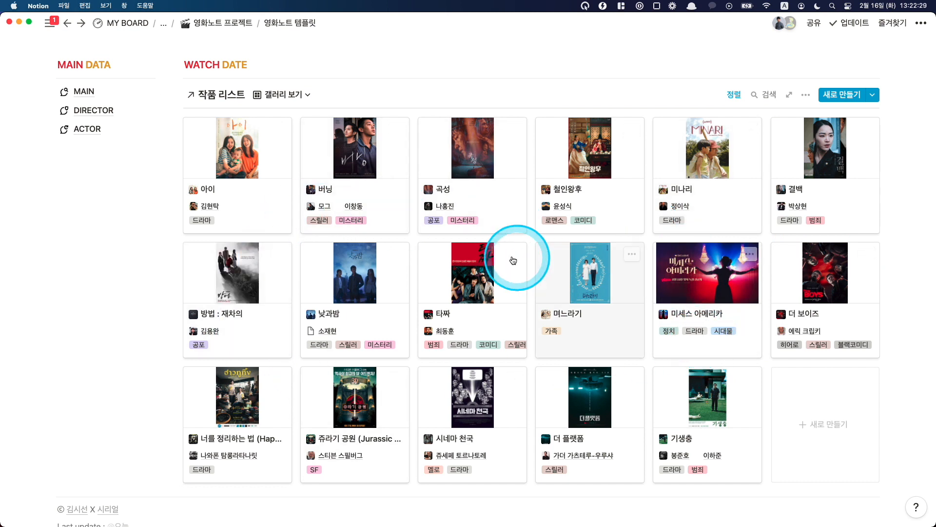
{"action": "left_click", "coordinate": [285, 95]}
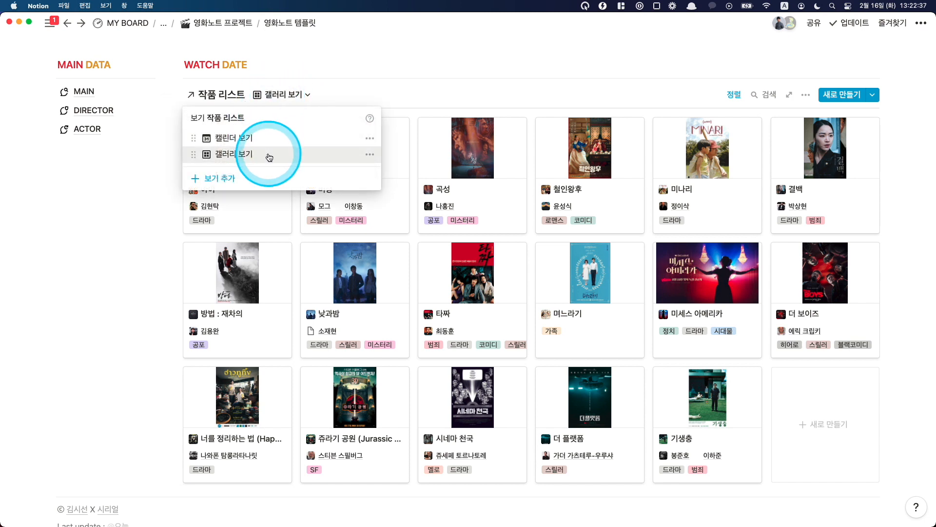
{"action": "left_click_drag", "start_coordinate": [271, 162], "coordinate": [279, 142]}
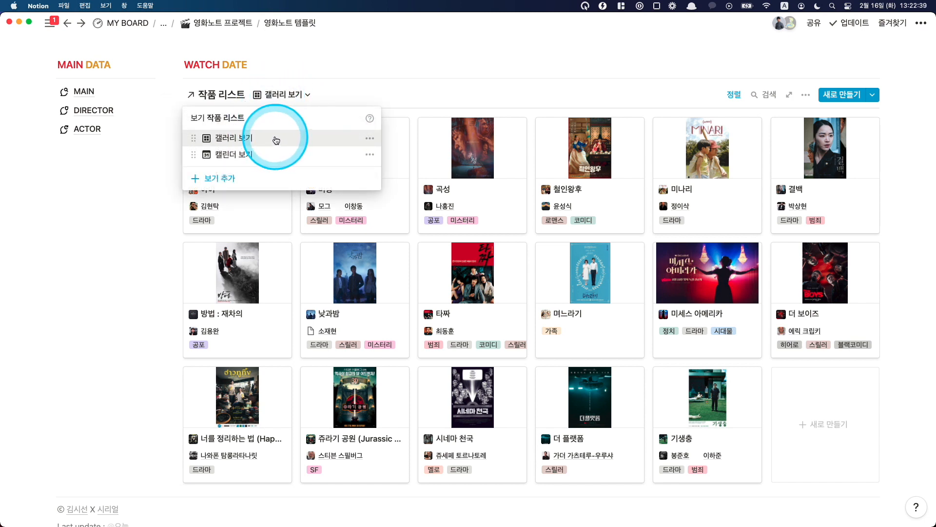
{"action": "left_click", "coordinate": [358, 100]}
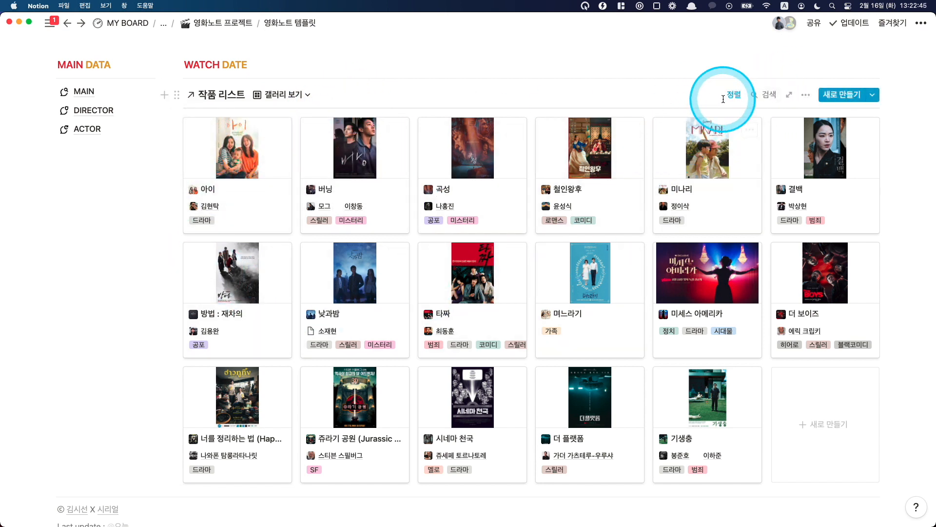
Step: Try the gallery's 카드 크기 options, settle on 중간, and place 장르 directly below 감독 in the property order
{"action": "left_click", "coordinate": [808, 98]}
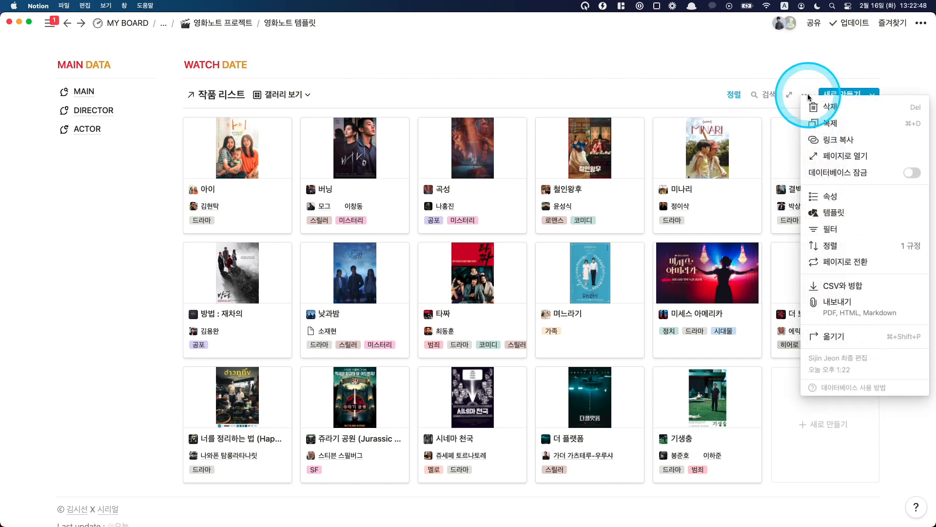
{"action": "left_click", "coordinate": [822, 197]}
{"action": "left_click", "coordinate": [768, 159]}
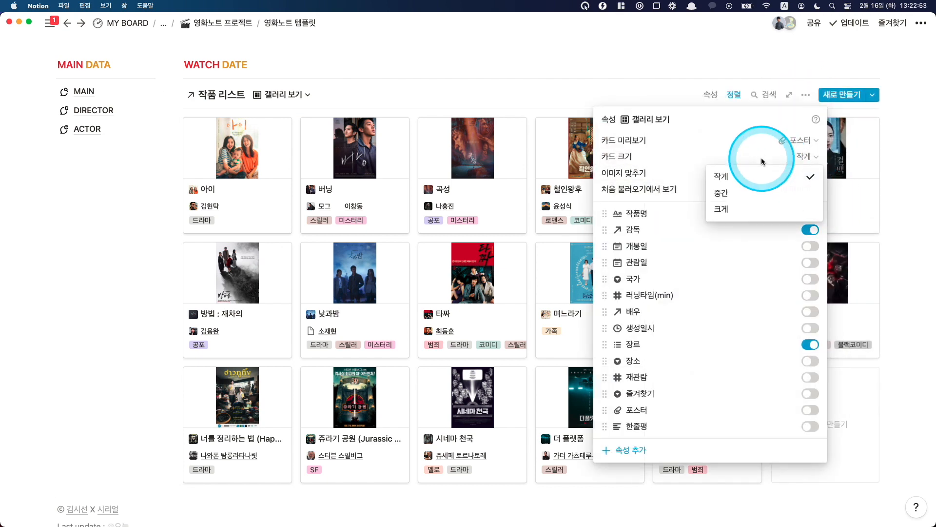
{"action": "left_click", "coordinate": [755, 207]}
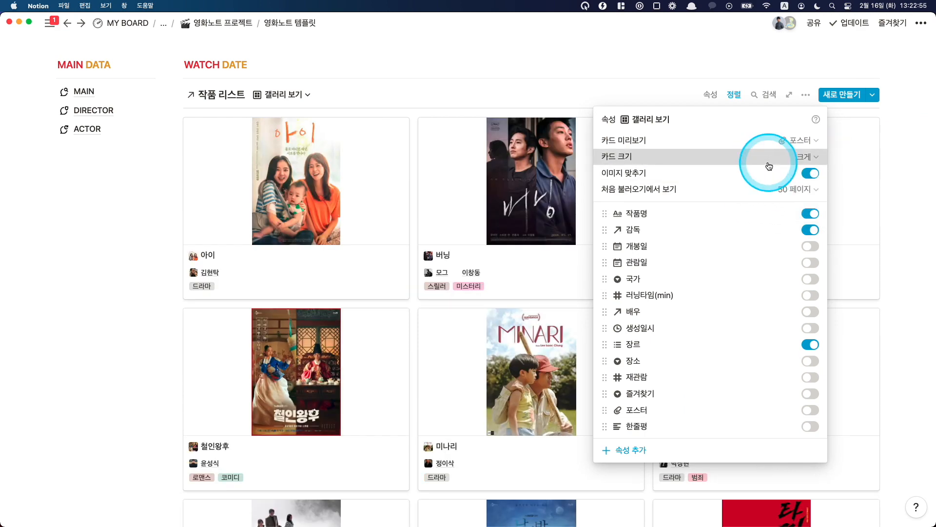
{"action": "left_click", "coordinate": [768, 160]}
{"action": "left_click", "coordinate": [762, 192]}
{"action": "left_click", "coordinate": [762, 168]}
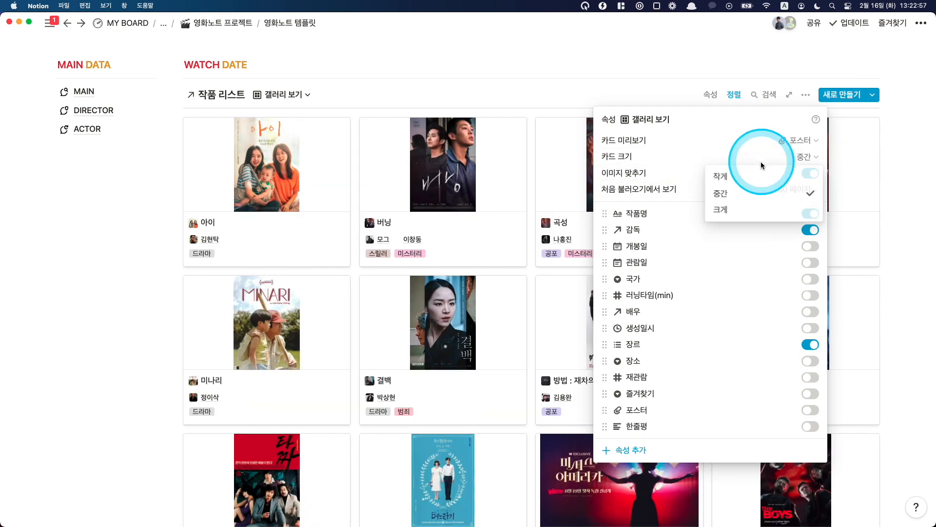
{"action": "left_click", "coordinate": [763, 175]}
{"action": "left_click", "coordinate": [777, 168]}
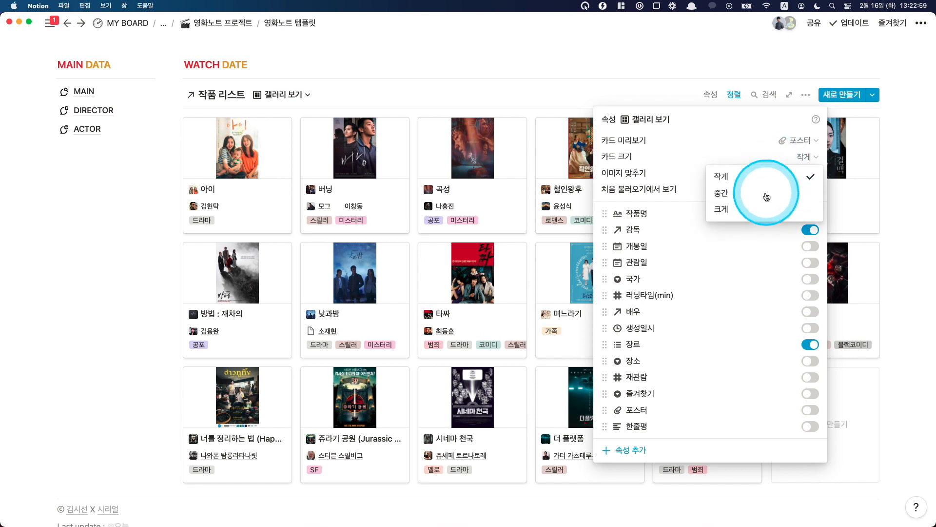
{"action": "left_click", "coordinate": [777, 194]}
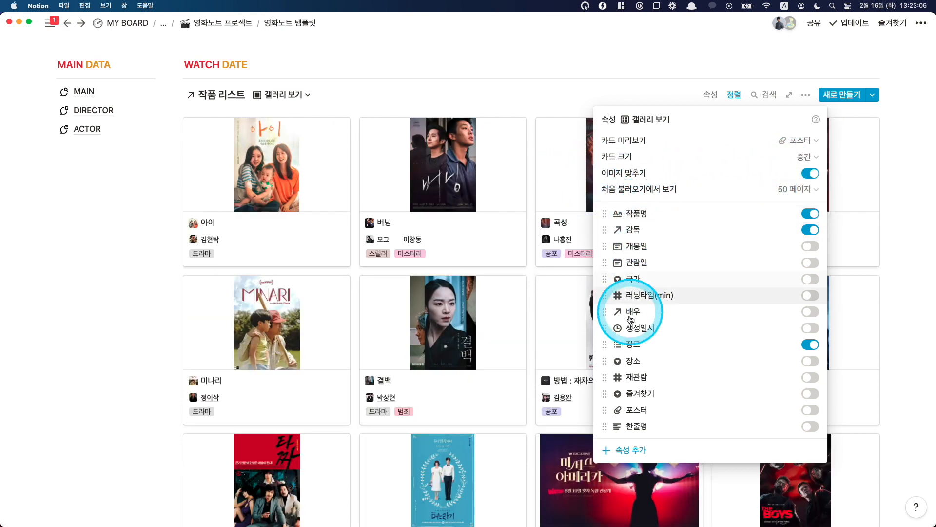
{"action": "left_click_drag", "start_coordinate": [633, 344], "coordinate": [641, 246]}
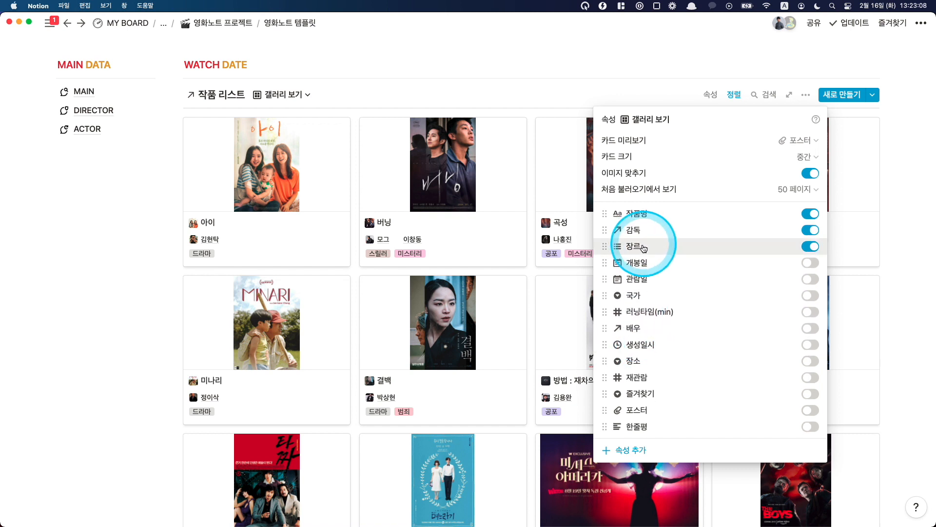
Step: Try showing and hiding the 관람일, 국가, 러닝타임(min) and 배우 properties on the gallery cards
{"action": "left_click", "coordinate": [809, 280]}
{"action": "left_click", "coordinate": [809, 281]}
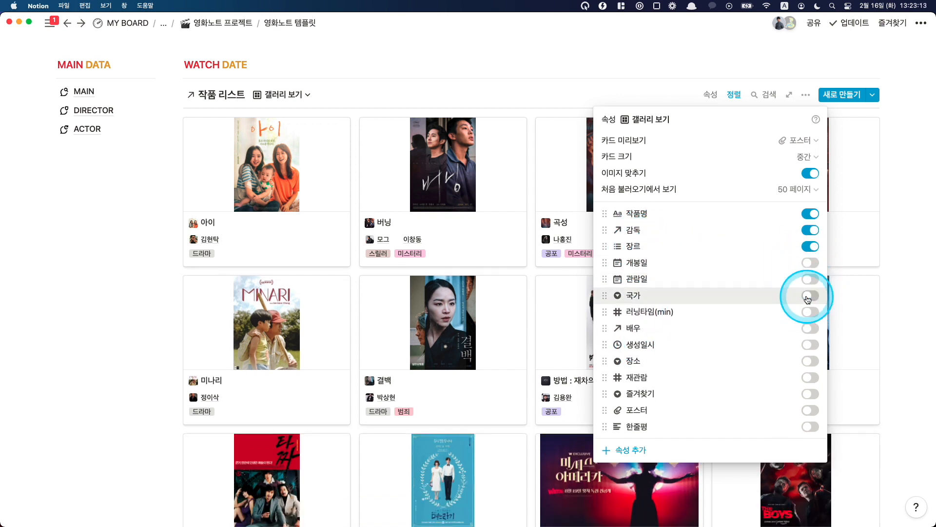
{"action": "left_click", "coordinate": [811, 295]}
{"action": "left_click", "coordinate": [811, 295]}
{"action": "left_click", "coordinate": [810, 311]}
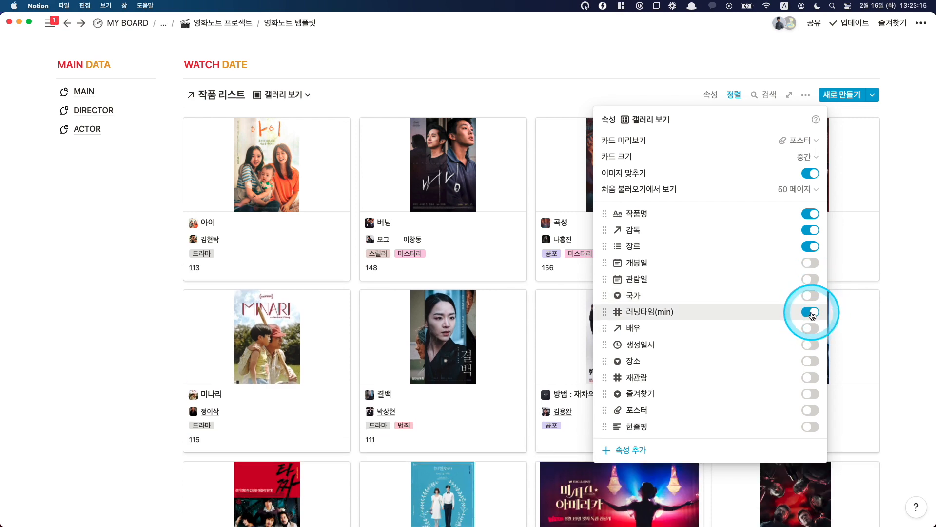
{"action": "left_click", "coordinate": [811, 312]}
{"action": "left_click", "coordinate": [810, 328]}
{"action": "left_click", "coordinate": [809, 328]}
{"action": "left_click", "coordinate": [365, 184]}
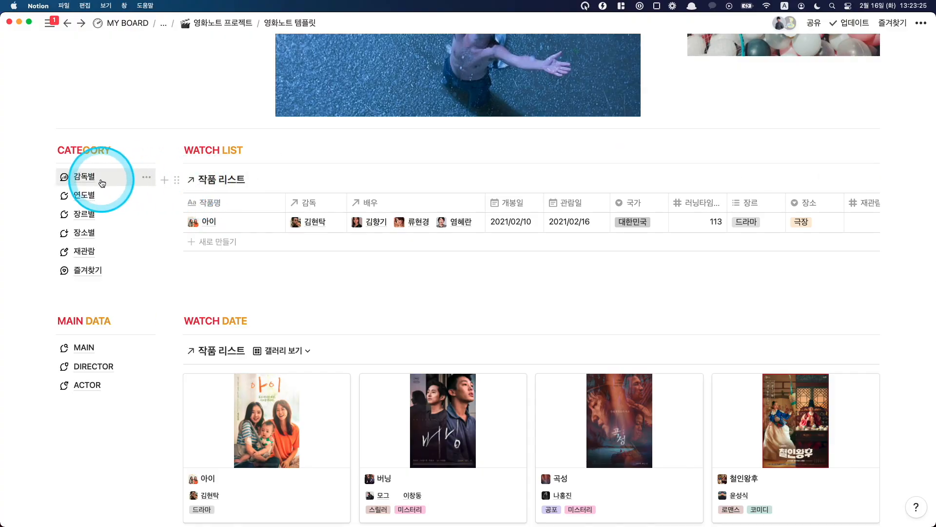
Step: Open the 감독별 category page, jump to its 음악 section and look over the DIRECTOR tables by role
{"action": "left_click", "coordinate": [100, 180]}
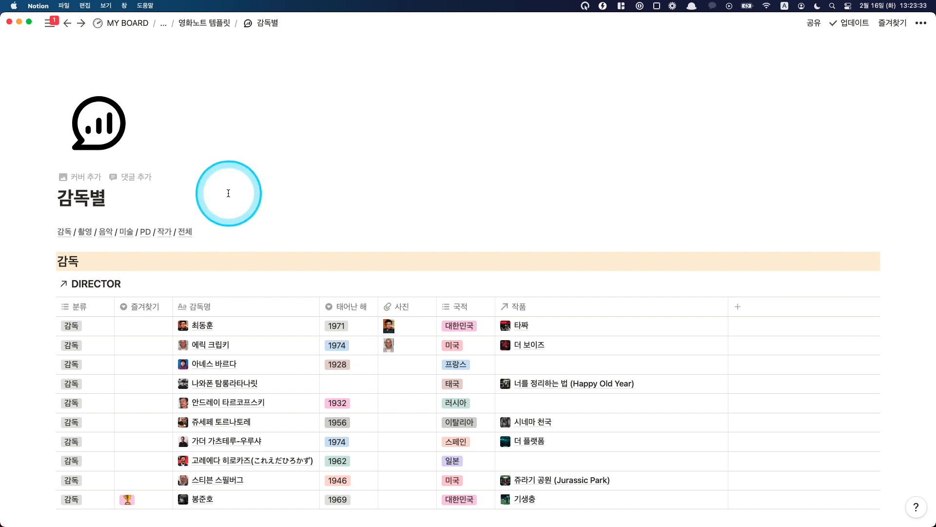
{"action": "scroll", "coordinate": [214, 193], "scroll_direction": "down", "scroll_amount": 1}
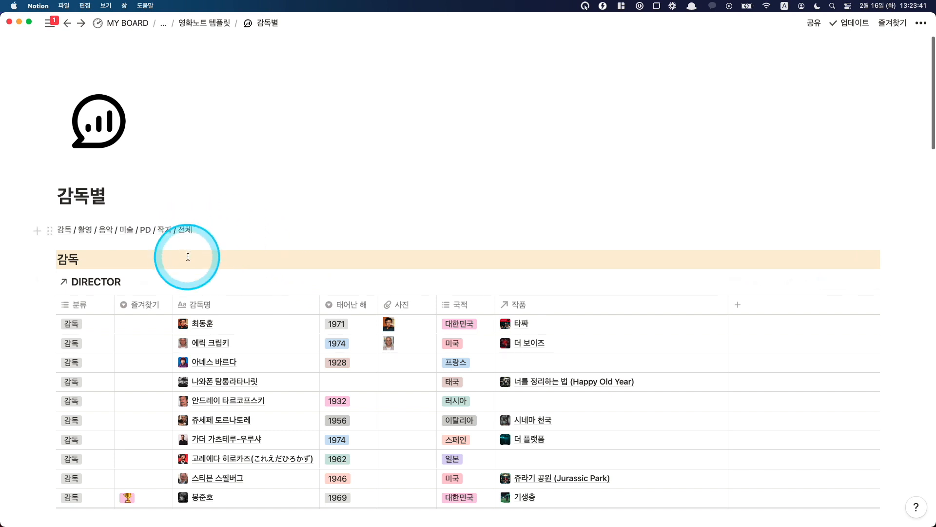
{"action": "left_click", "coordinate": [106, 230]}
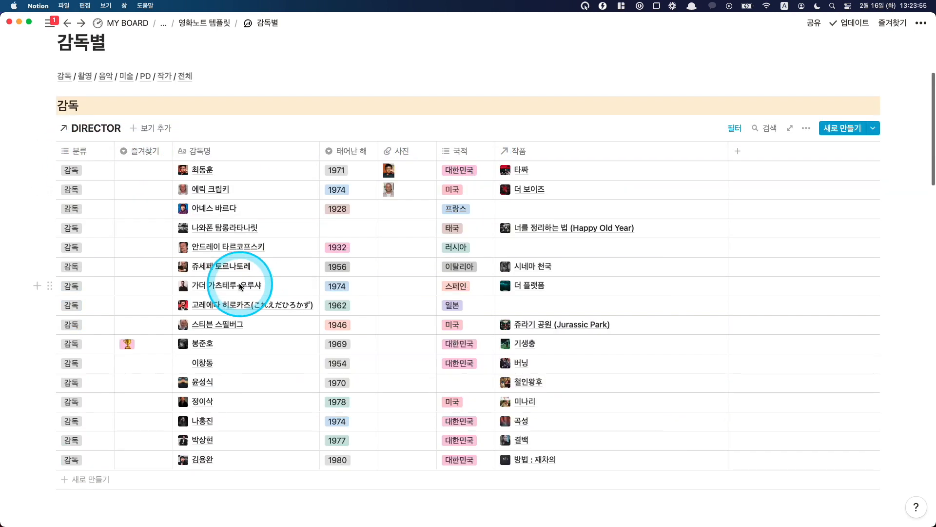
{"action": "scroll", "coordinate": [242, 282], "scroll_direction": "down", "scroll_amount": 1}
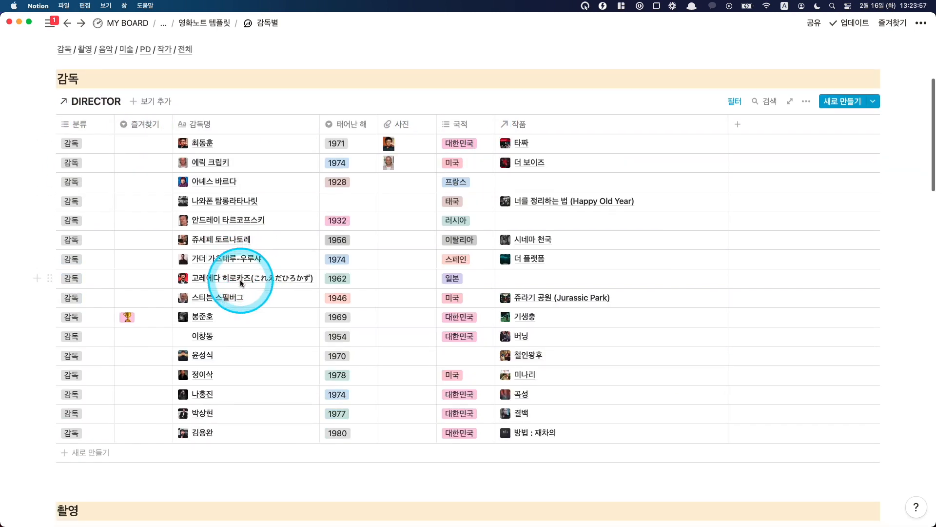
{"action": "scroll", "coordinate": [241, 282], "scroll_direction": "down", "scroll_amount": 3}
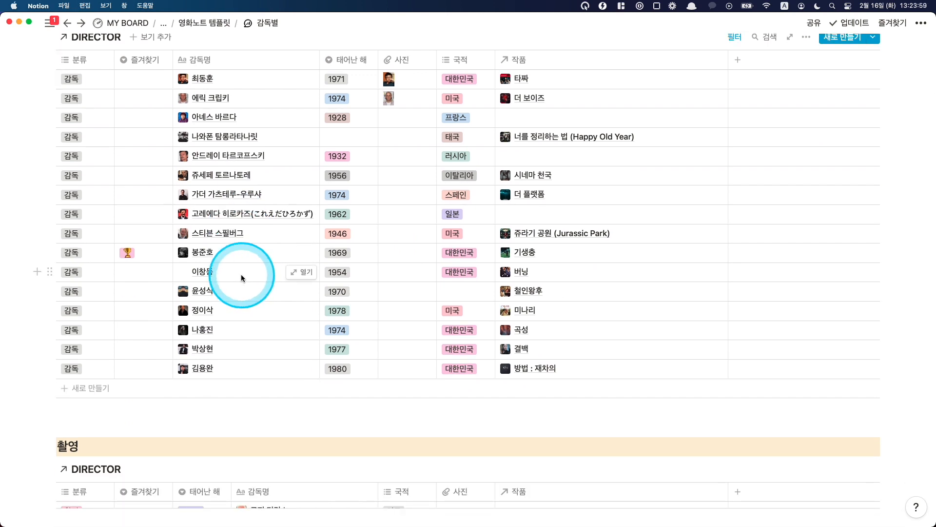
{"action": "scroll", "coordinate": [241, 275], "scroll_direction": "down", "scroll_amount": 8}
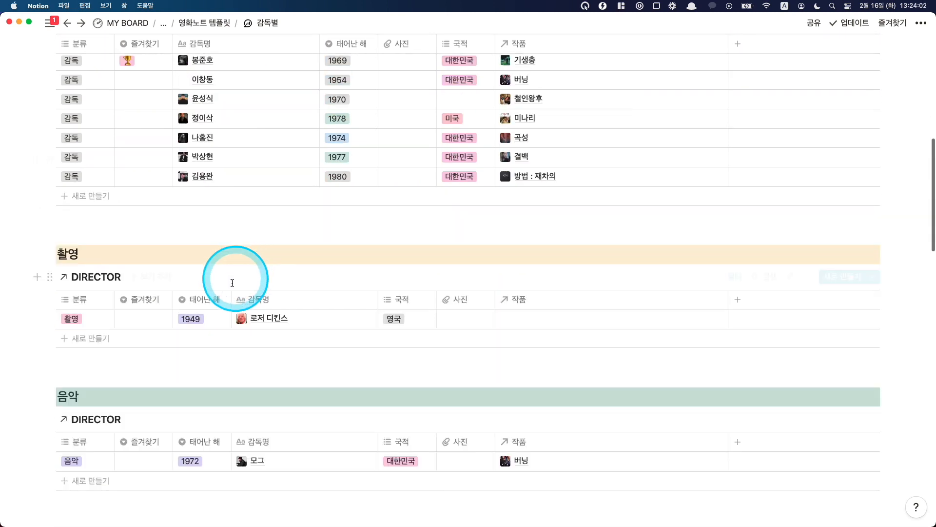
Step: Add a blank entry to the 촬영 DIRECTOR table
{"action": "left_click", "coordinate": [102, 339]}
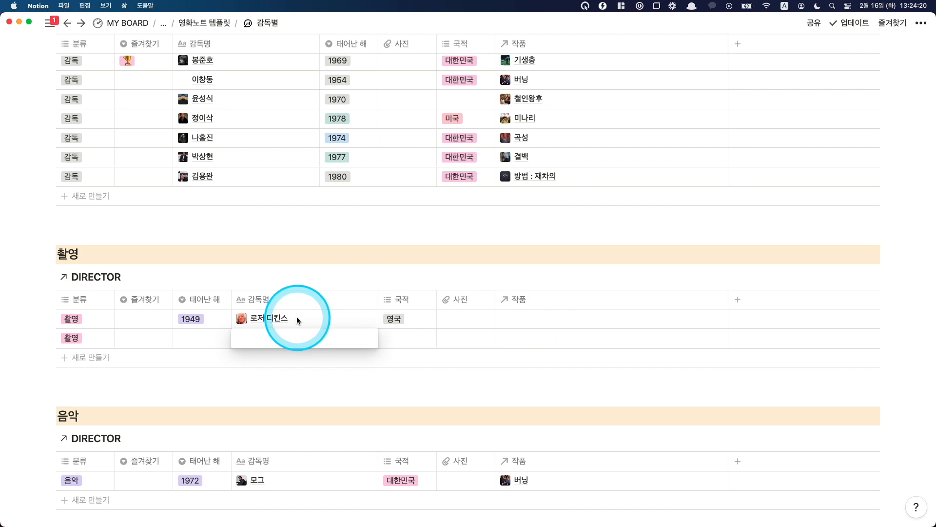
{"action": "key", "text": "Escape"}
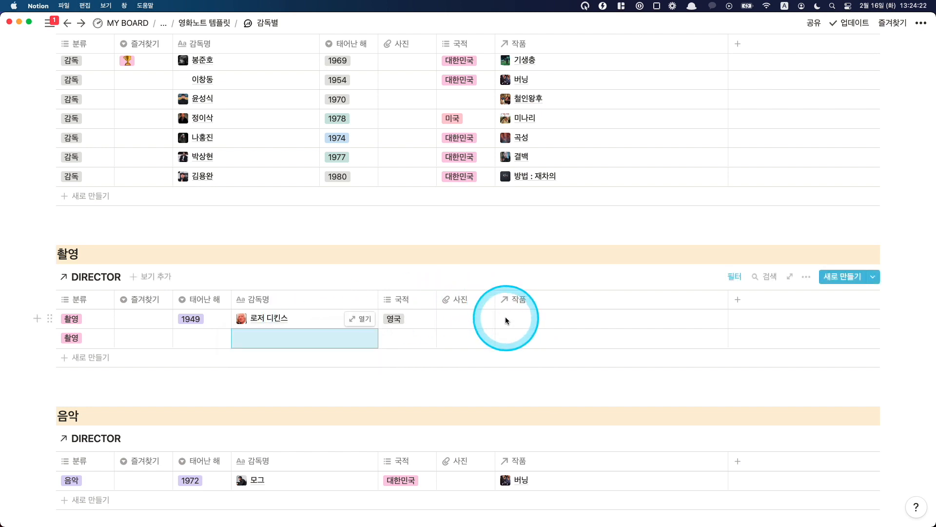
Step: Look through the 작품 리스트 films that can be linked as 작품 of the first 촬영 entry
{"action": "left_click", "coordinate": [534, 318]}
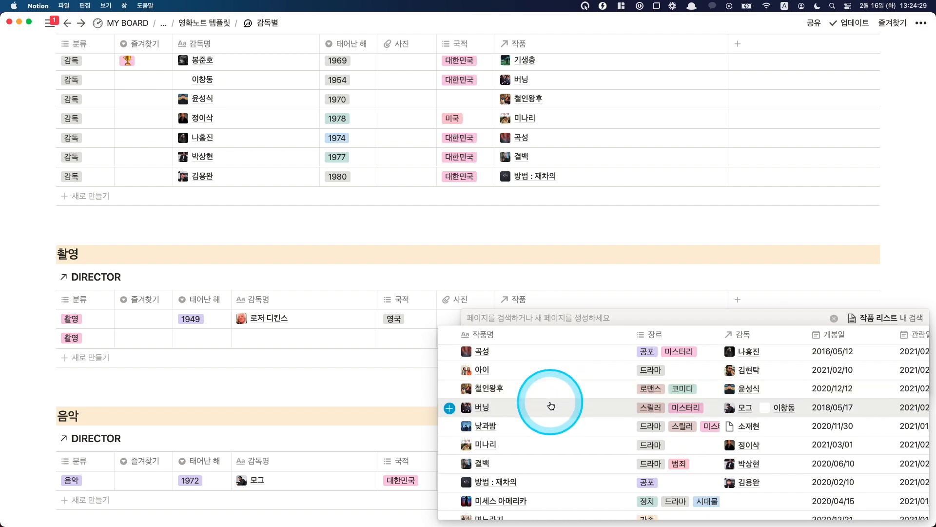
{"action": "scroll", "coordinate": [553, 399], "scroll_direction": "down", "scroll_amount": 4}
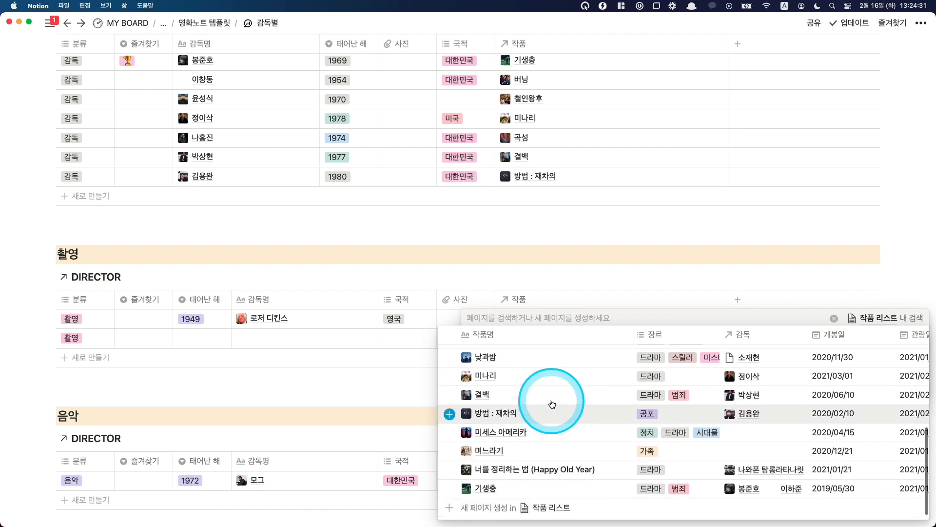
{"action": "scroll", "coordinate": [552, 404], "scroll_direction": "up", "scroll_amount": 5}
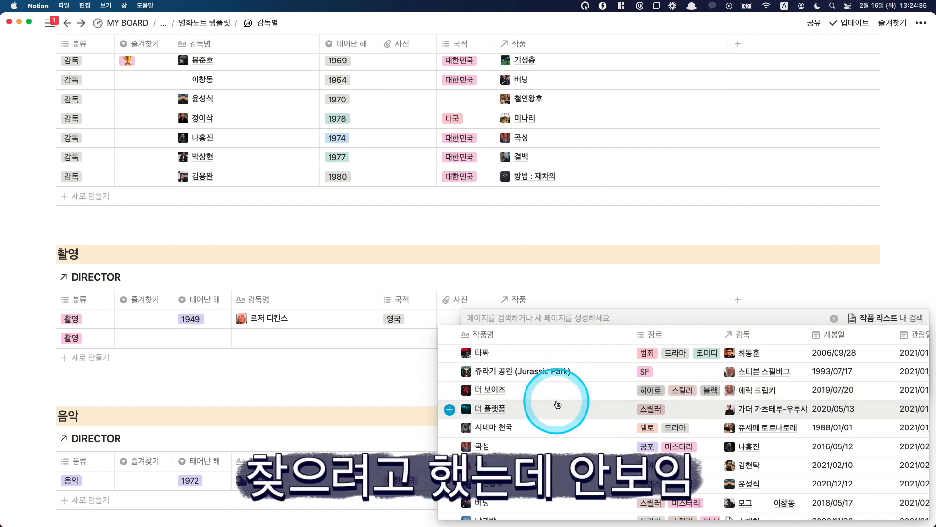
{"action": "scroll", "coordinate": [560, 419], "scroll_direction": "down", "scroll_amount": 5}
{"action": "scroll", "coordinate": [560, 450], "scroll_direction": "down", "scroll_amount": 2}
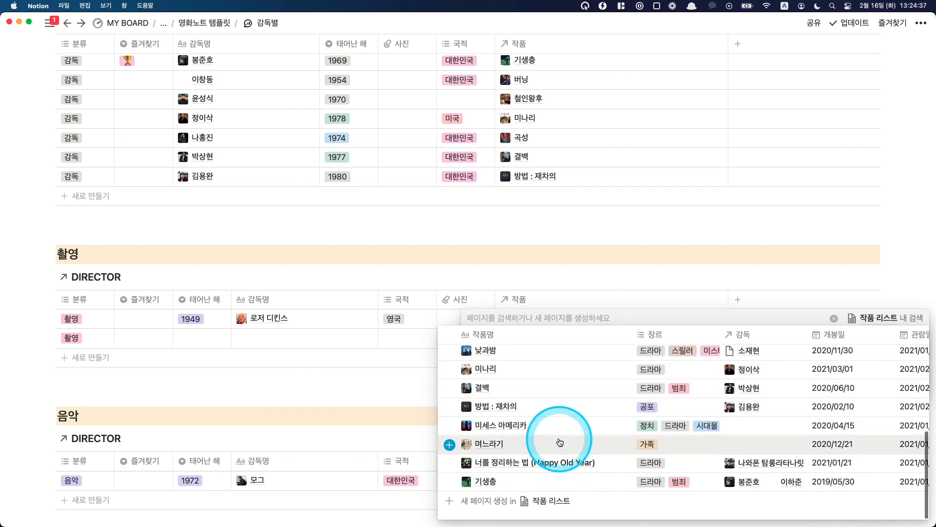
{"action": "key", "text": "Escape"}
Step: On the 연도별 page, filter the 작품 리스트 table to 개봉일 ~이후(당일 포함) the exact date 2021/02/01
{"action": "scroll", "coordinate": [226, 98], "scroll_direction": "up", "scroll_amount": 5}
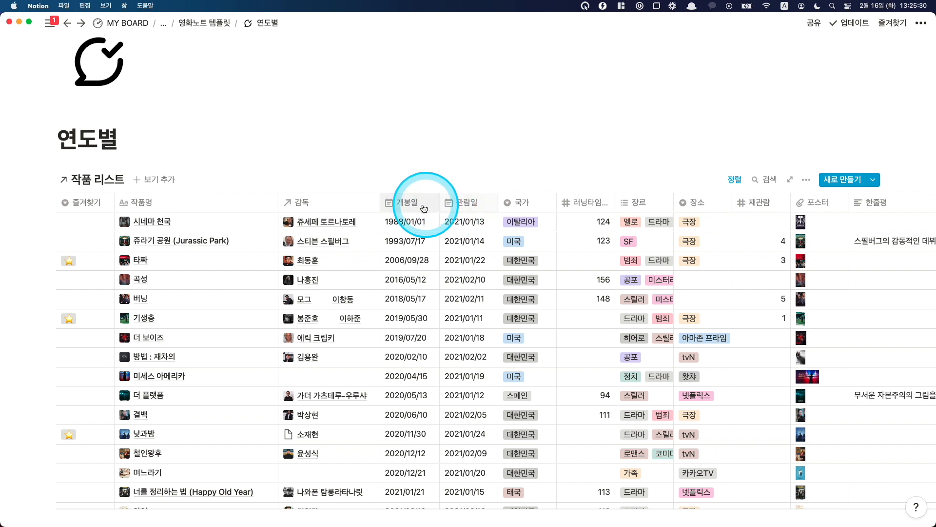
{"action": "left_click", "coordinate": [423, 208]}
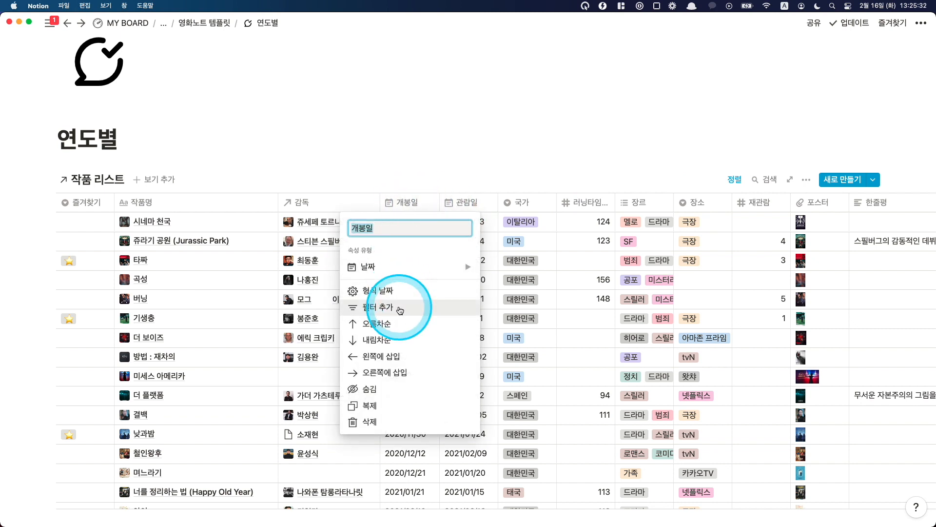
{"action": "left_click", "coordinate": [399, 308]}
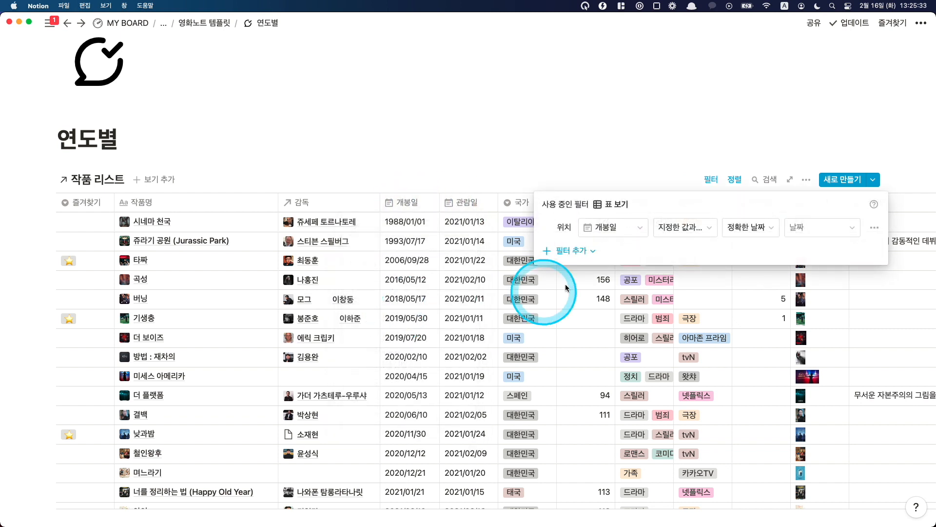
{"action": "left_click", "coordinate": [715, 230]}
{"action": "left_click", "coordinate": [685, 307]}
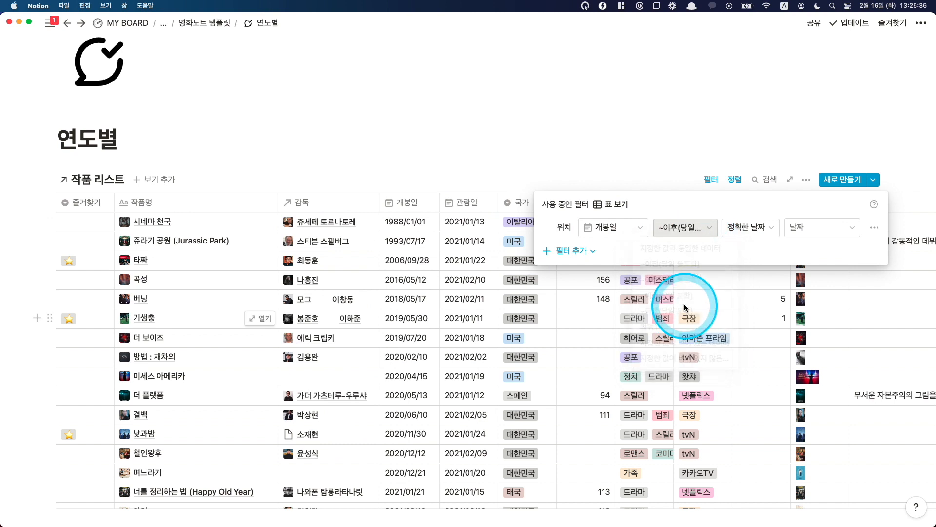
{"action": "left_click", "coordinate": [798, 228]}
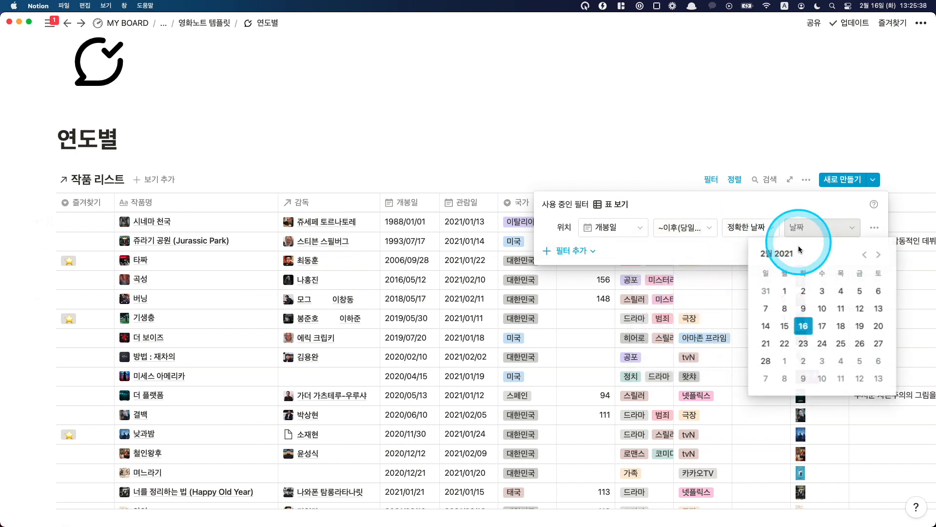
{"action": "left_click", "coordinate": [785, 291]}
{"action": "left_click", "coordinate": [700, 239]}
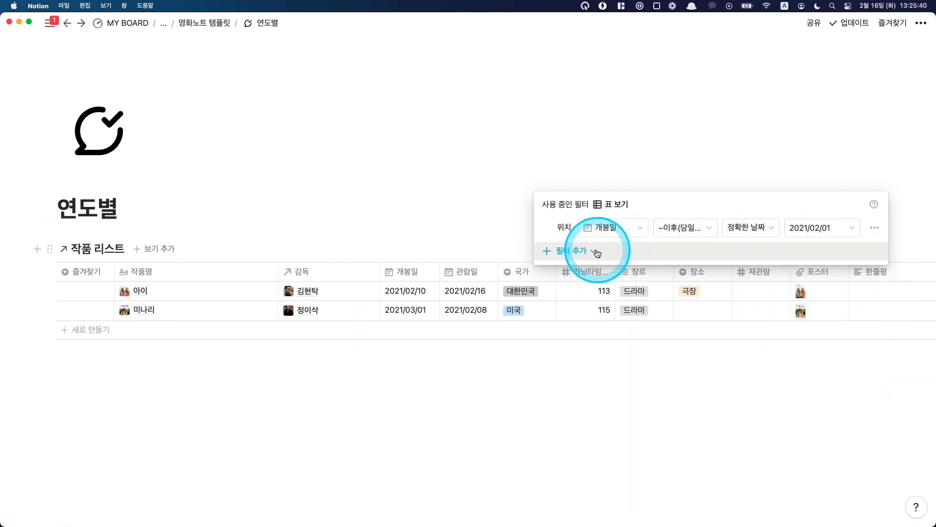
Step: Duplicate the 개봉일 filter and set the copy to ~이전(당일 포함) 2021/02/28
{"action": "left_click", "coordinate": [875, 228]}
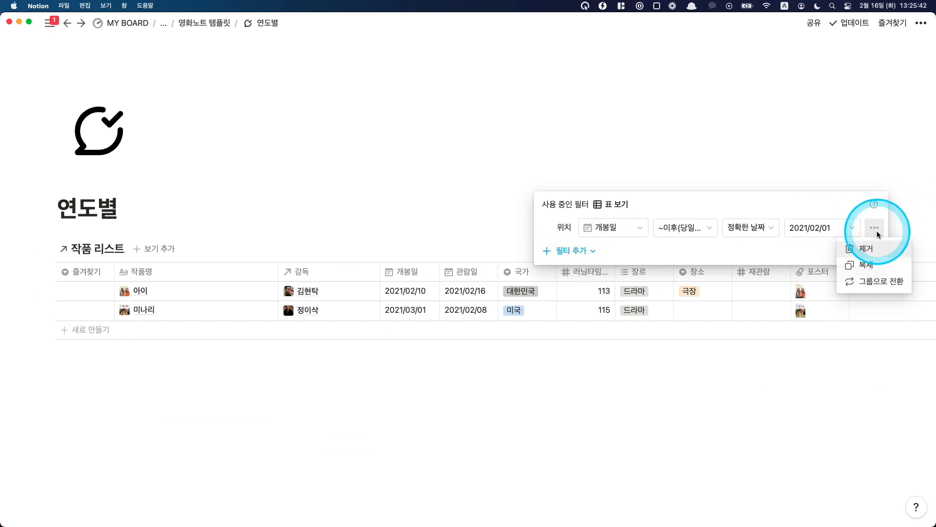
{"action": "left_click", "coordinate": [866, 266]}
{"action": "left_click", "coordinate": [675, 251]}
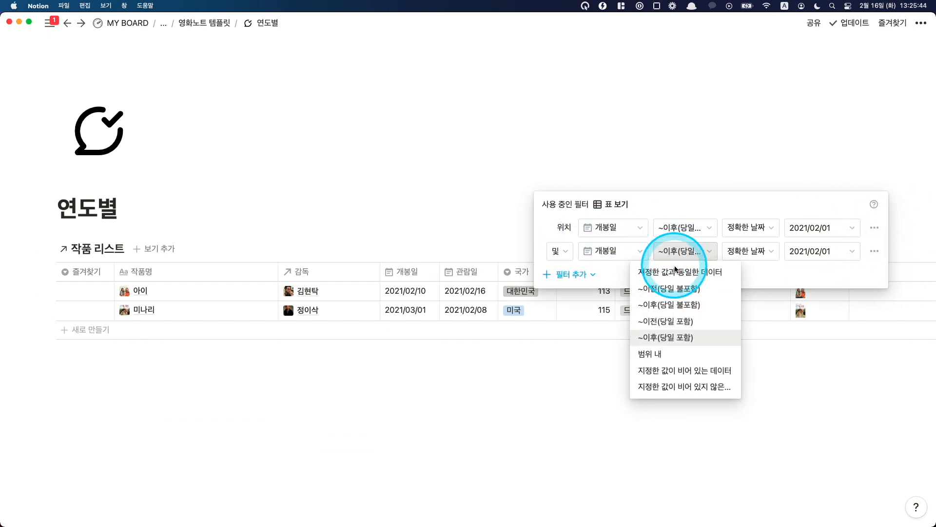
{"action": "left_click", "coordinate": [683, 320]}
{"action": "left_click", "coordinate": [817, 251]}
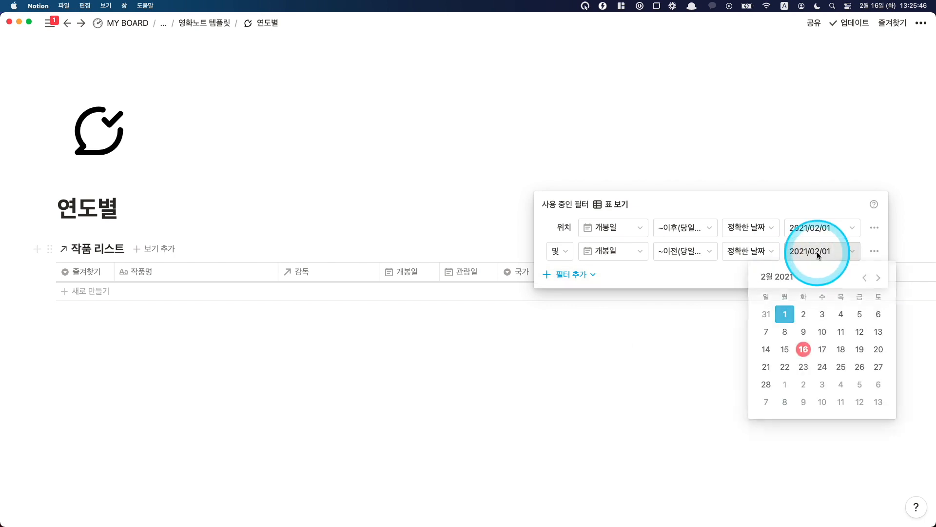
{"action": "left_click", "coordinate": [767, 383]}
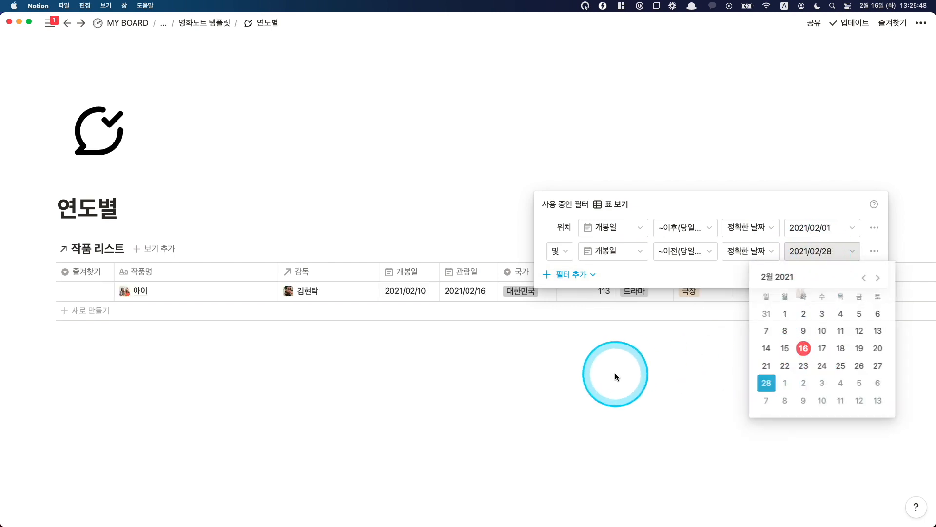
{"action": "left_click", "coordinate": [419, 327]}
{"action": "left_click", "coordinate": [433, 356]}
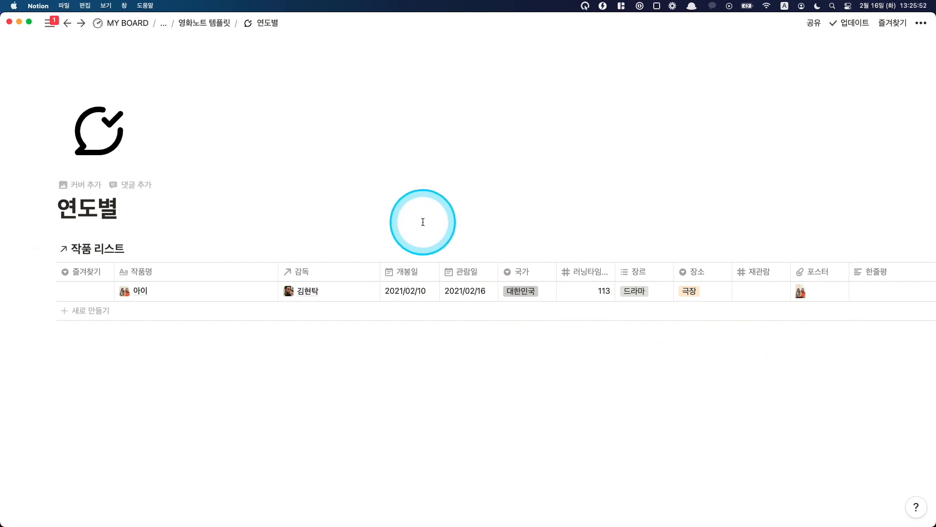
Step: Duplicate the filtered 작품 리스트 table below the original and set the copy's 개봉일 filter start date to 2021/01/01
{"action": "left_click", "coordinate": [50, 250]}
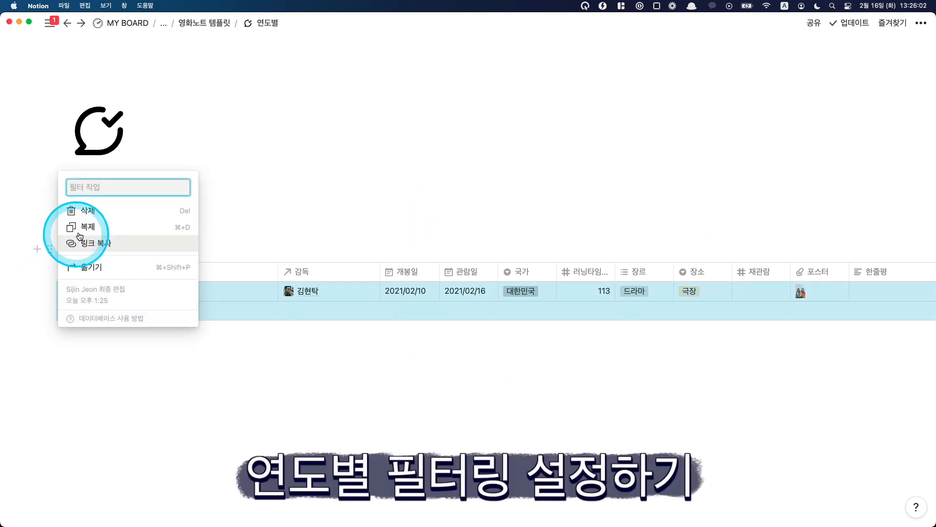
{"action": "left_click", "coordinate": [84, 227]}
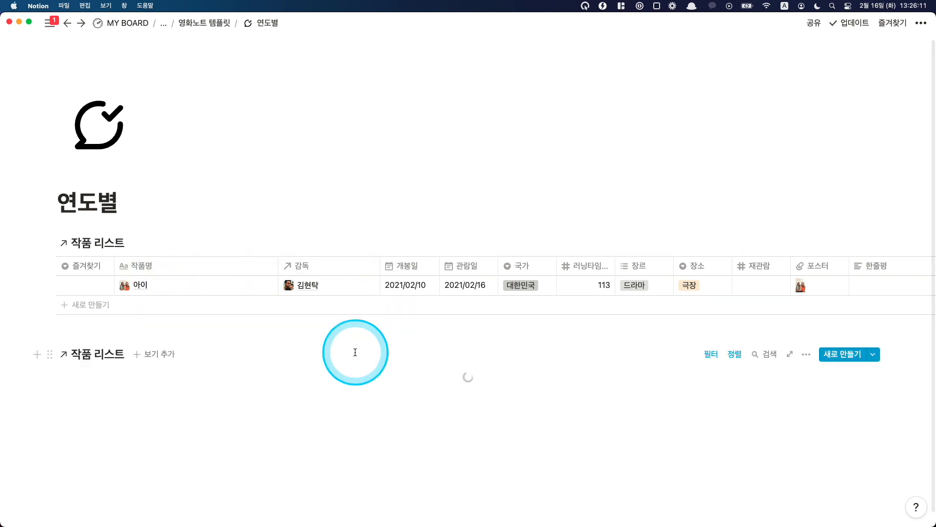
{"action": "left_click", "coordinate": [711, 343]}
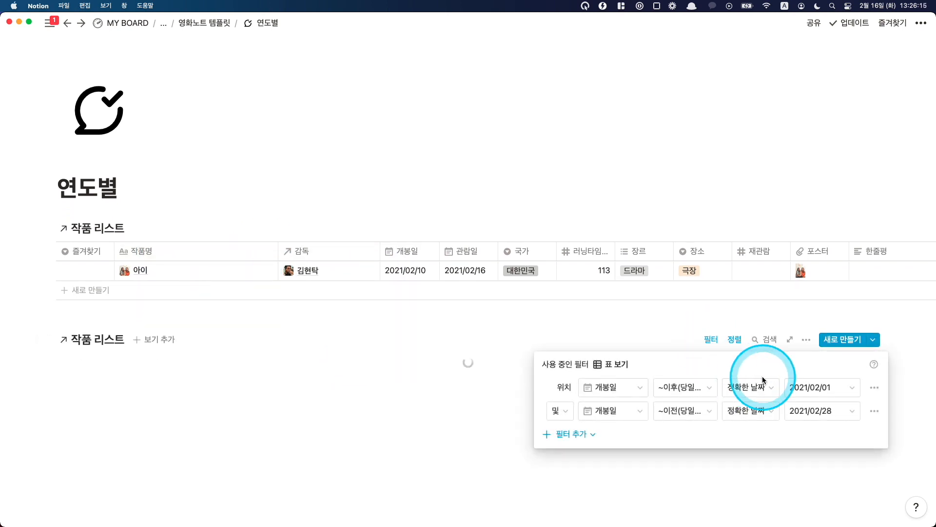
{"action": "left_click", "coordinate": [790, 387]}
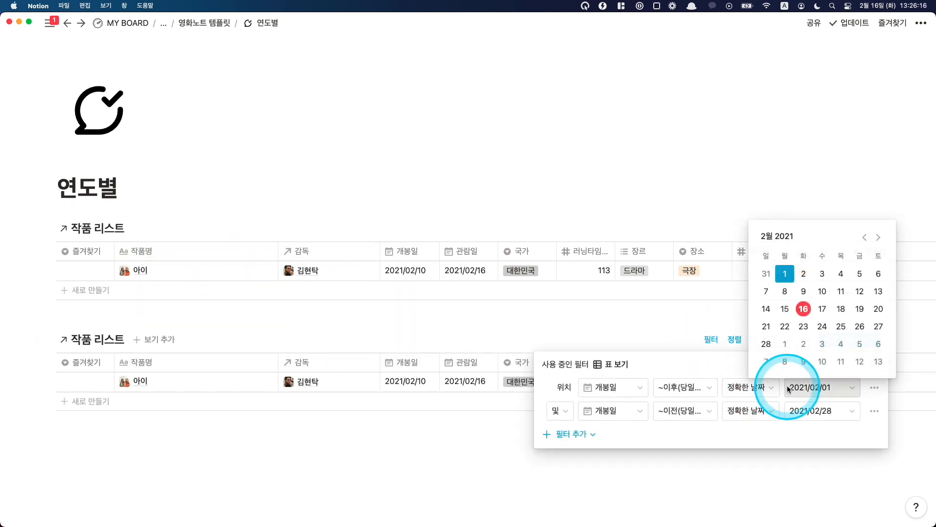
{"action": "left_click", "coordinate": [863, 239]}
{"action": "left_click", "coordinate": [859, 274]}
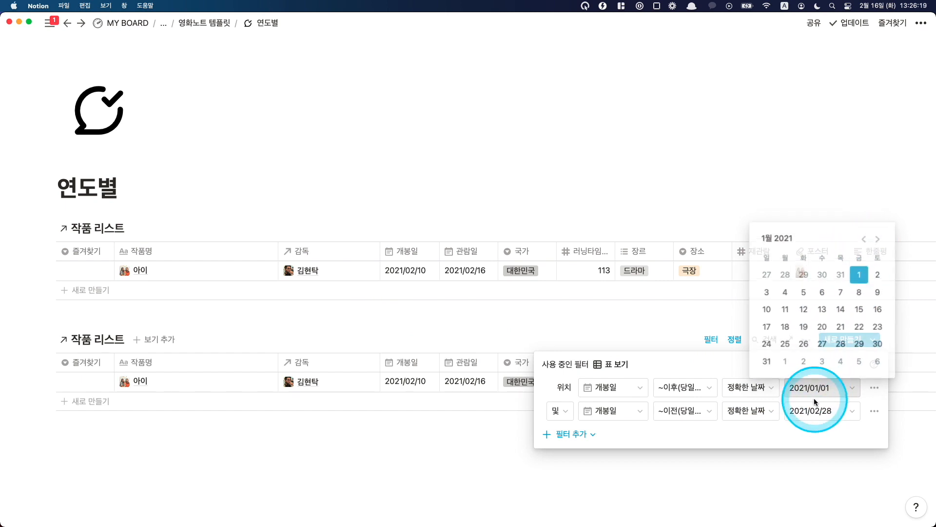
Step: Set the end date of the duplicated table's 개봉일 filter to 2021/01/31
{"action": "left_click", "coordinate": [813, 411]}
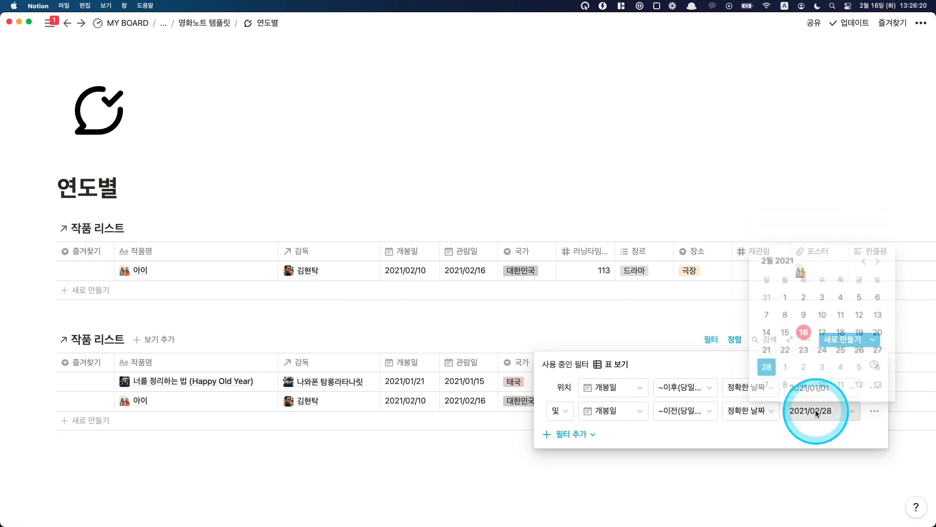
{"action": "left_click", "coordinate": [866, 267]}
{"action": "left_click", "coordinate": [765, 385]}
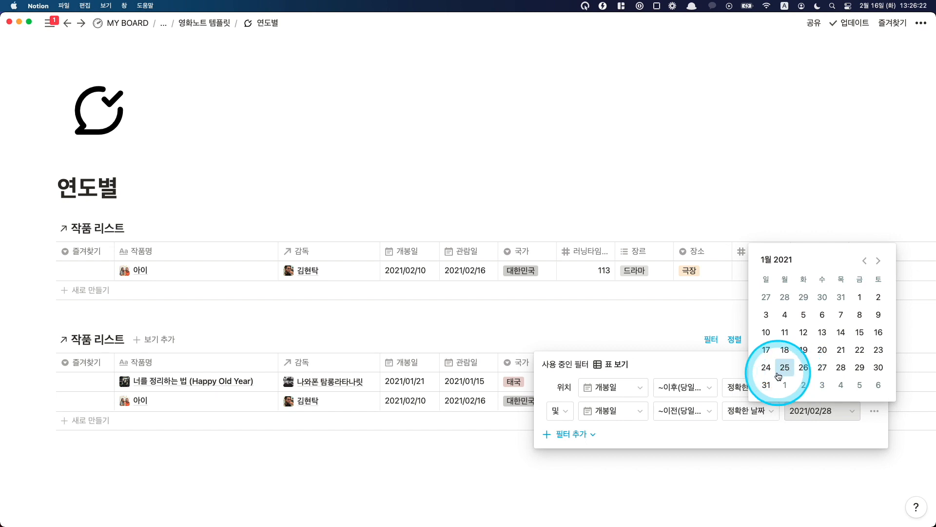
{"action": "left_click", "coordinate": [595, 326]}
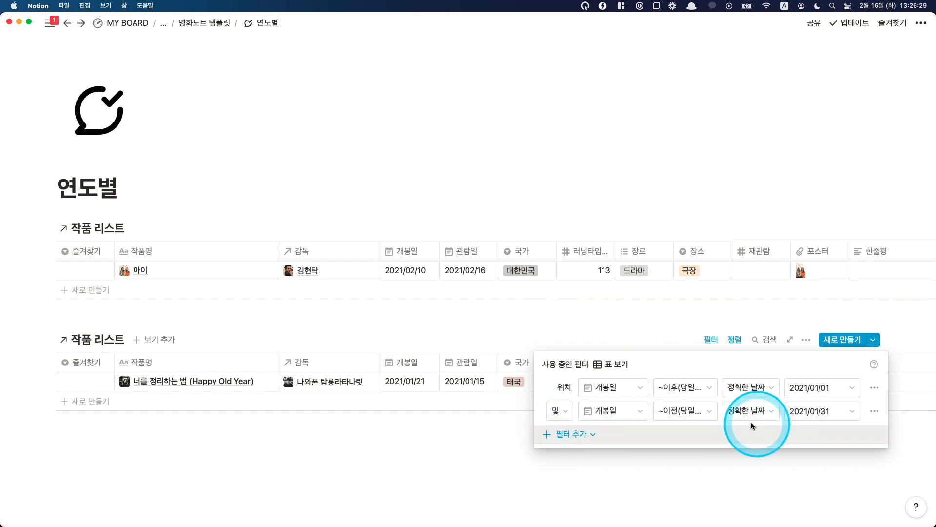
{"action": "left_click", "coordinate": [234, 387]}
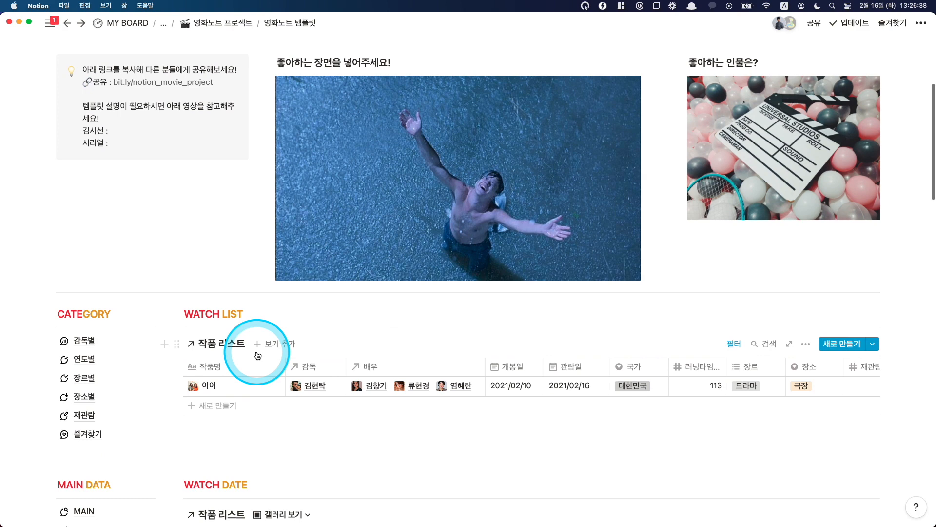
Step: Open the 장르별 category page, jump to its 스릴러 section and look through the galleries for each genre
{"action": "scroll", "coordinate": [251, 351], "scroll_direction": "down", "scroll_amount": 2}
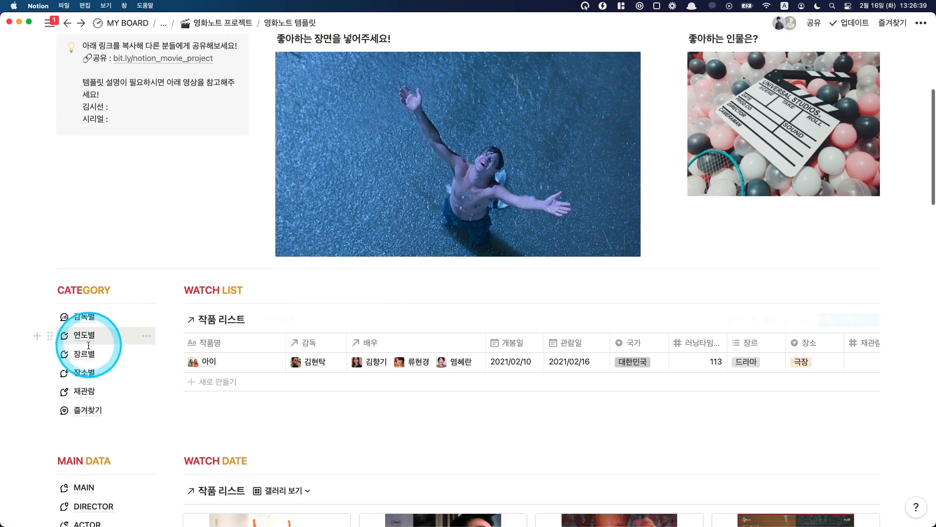
{"action": "left_click", "coordinate": [83, 356]}
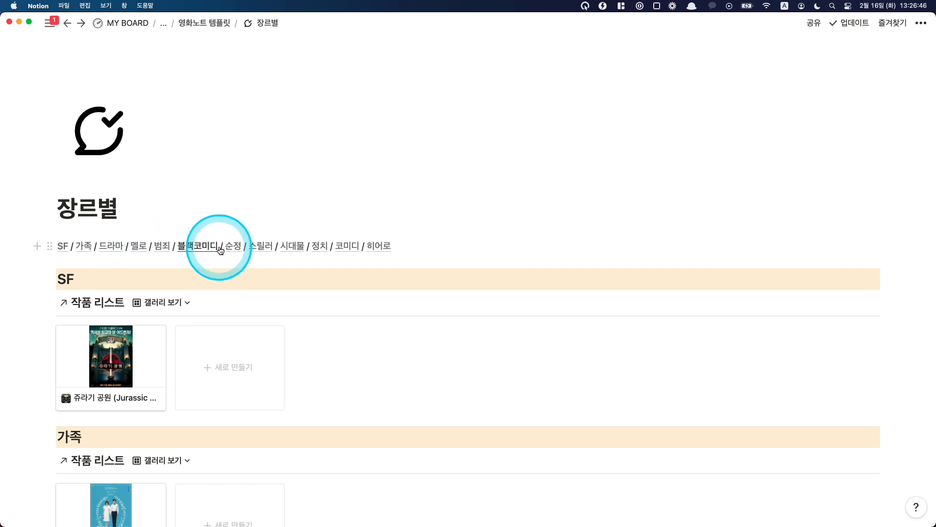
{"action": "left_click", "coordinate": [257, 249]}
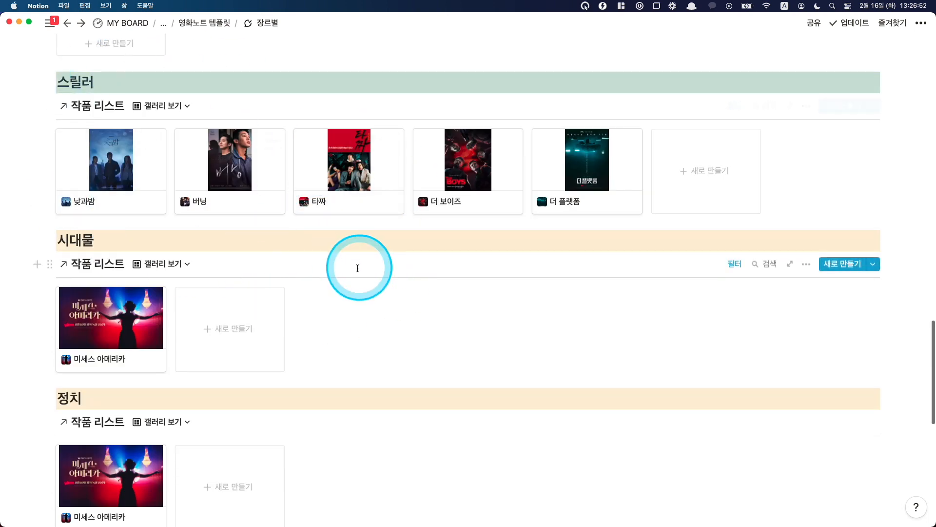
{"action": "scroll", "coordinate": [358, 268], "scroll_direction": "down", "scroll_amount": 10}
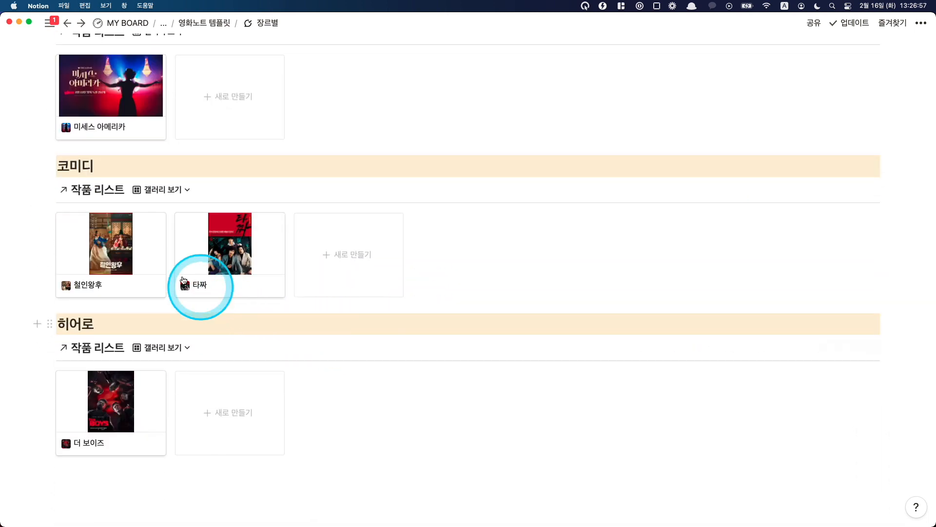
{"action": "scroll", "coordinate": [283, 358], "scroll_direction": "up", "scroll_amount": 20}
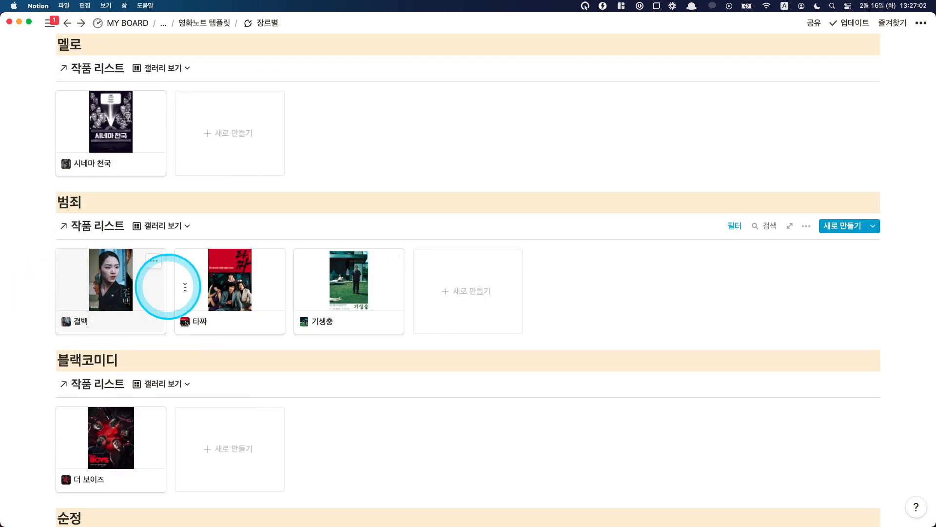
{"action": "scroll", "coordinate": [283, 299], "scroll_direction": "up", "scroll_amount": 5}
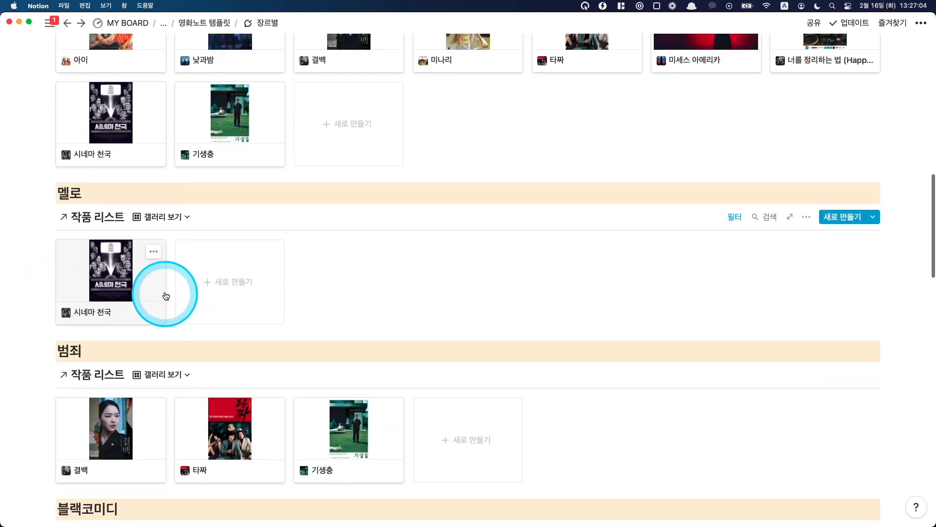
{"action": "scroll", "coordinate": [266, 314], "scroll_direction": "up", "scroll_amount": 8}
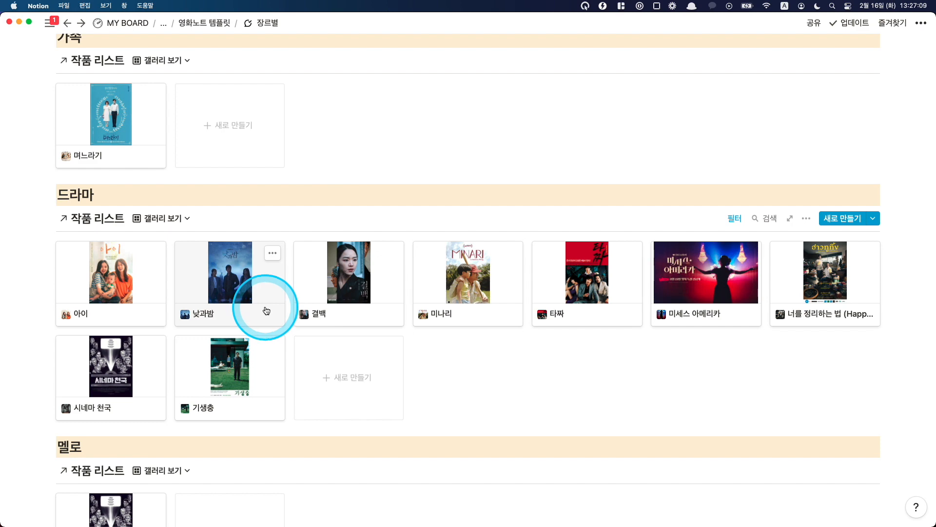
{"action": "scroll", "coordinate": [266, 311], "scroll_direction": "up", "scroll_amount": 10}
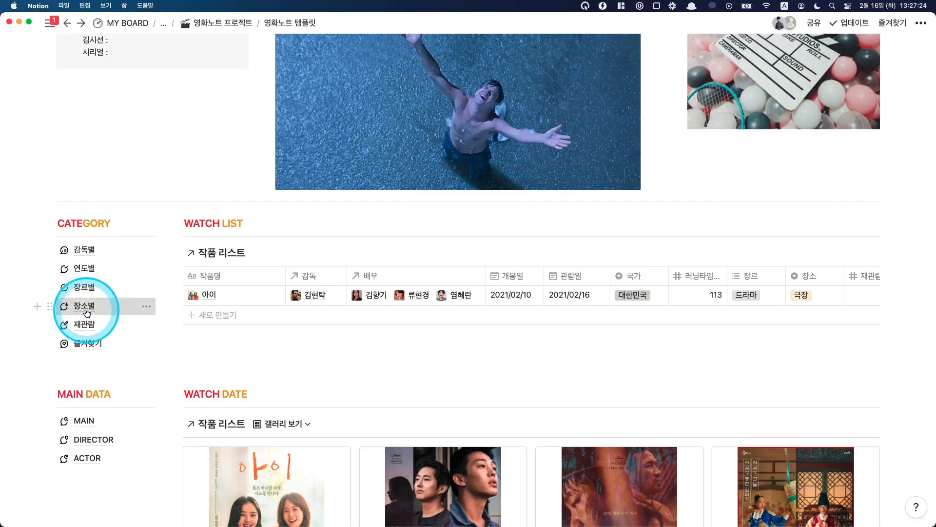
Step: Open the 장소별 category page and look over its galleries from 극장 down to 카카오TV
{"action": "left_click", "coordinate": [84, 307]}
{"action": "scroll", "coordinate": [306, 313], "scroll_direction": "down", "scroll_amount": 2}
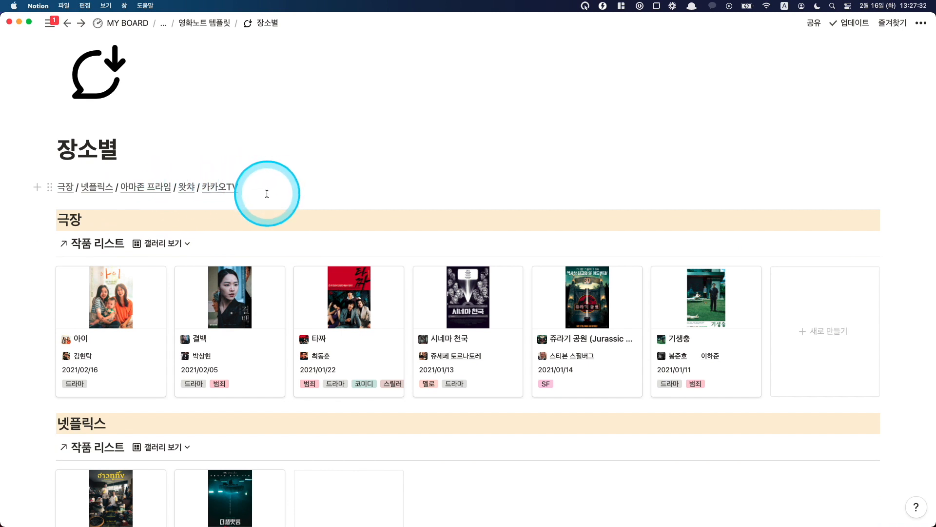
{"action": "scroll", "coordinate": [268, 189], "scroll_direction": "down", "scroll_amount": 12}
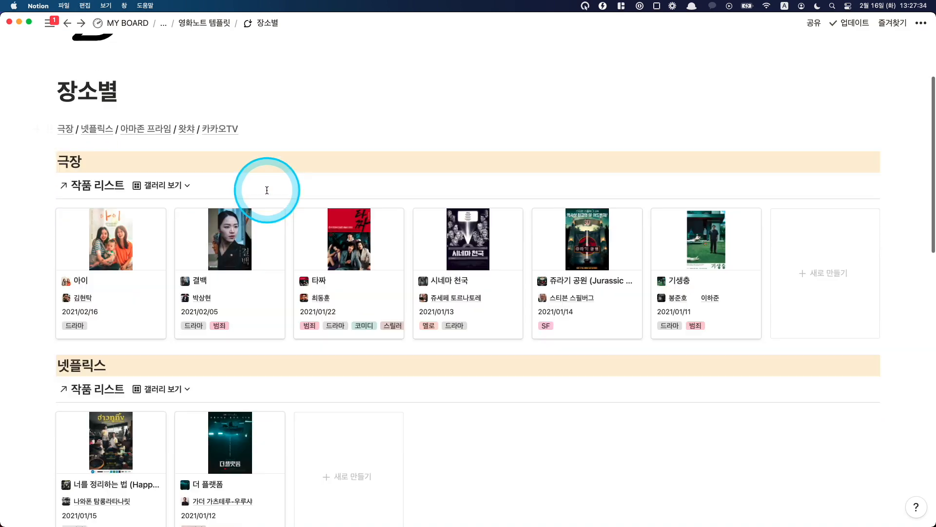
{"action": "scroll", "coordinate": [262, 199], "scroll_direction": "down", "scroll_amount": 5}
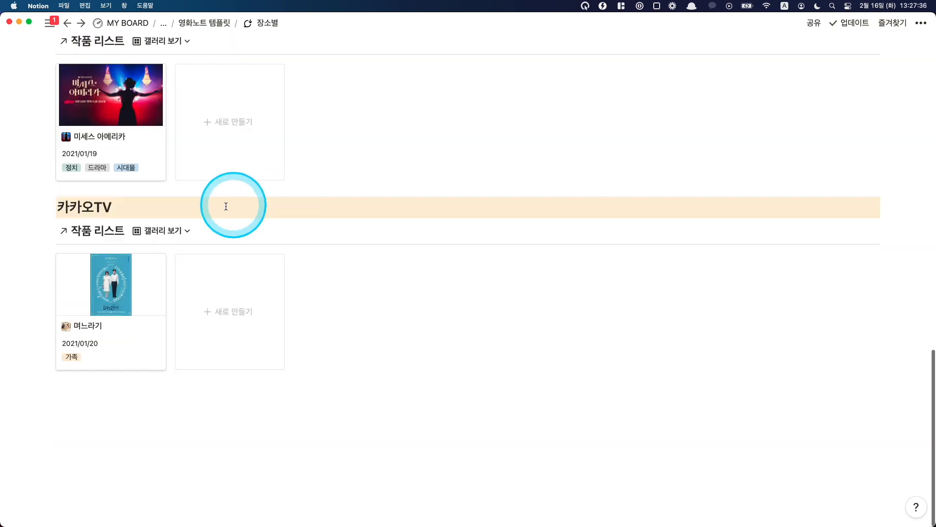
Step: Duplicate the 카카오TV heading together with its 작품 리스트 gallery
{"action": "left_click_drag", "start_coordinate": [24, 204], "coordinate": [226, 330]}
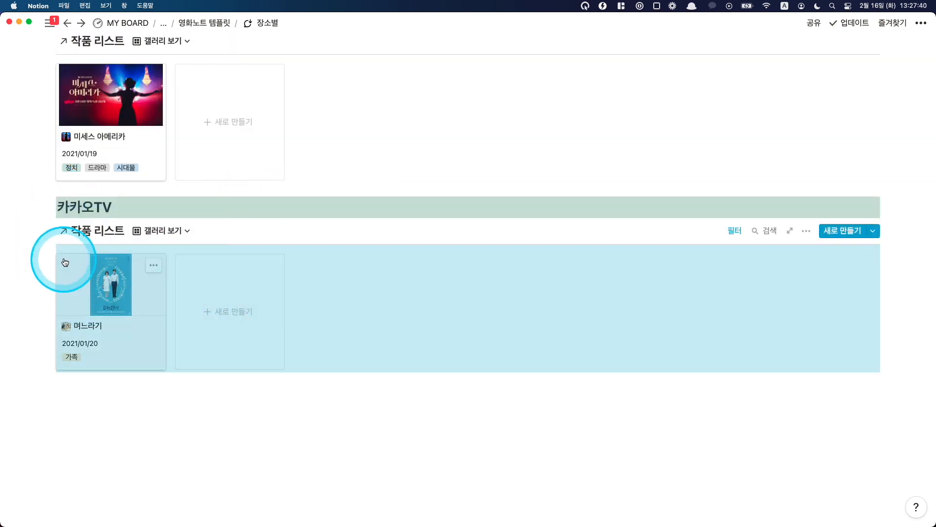
{"action": "left_click", "coordinate": [49, 207]}
{"action": "left_click", "coordinate": [77, 201]}
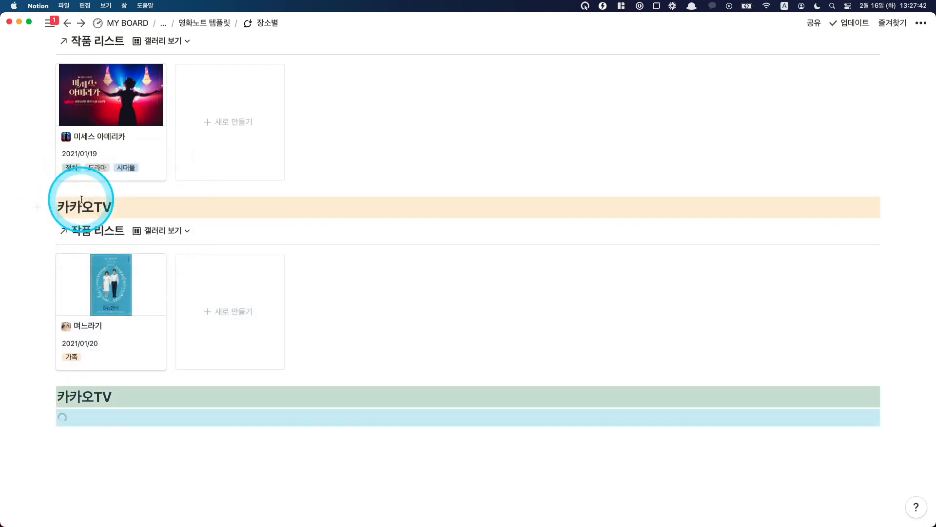
Step: Change the 장소 filter of the duplicated 카카오TV gallery to tvN
{"action": "scroll", "coordinate": [243, 248], "scroll_direction": "down", "scroll_amount": 2}
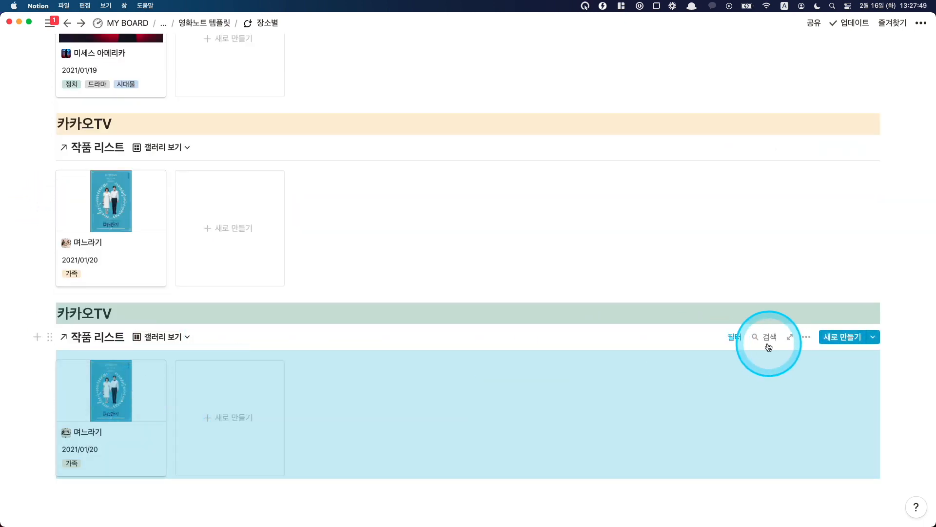
{"action": "left_click", "coordinate": [735, 336]}
{"action": "left_click", "coordinate": [781, 372]}
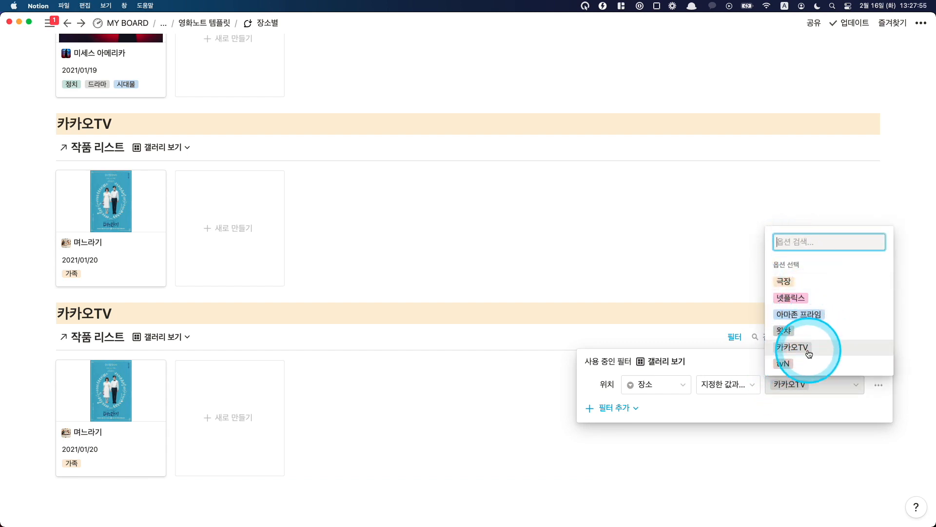
{"action": "left_click", "coordinate": [798, 365]}
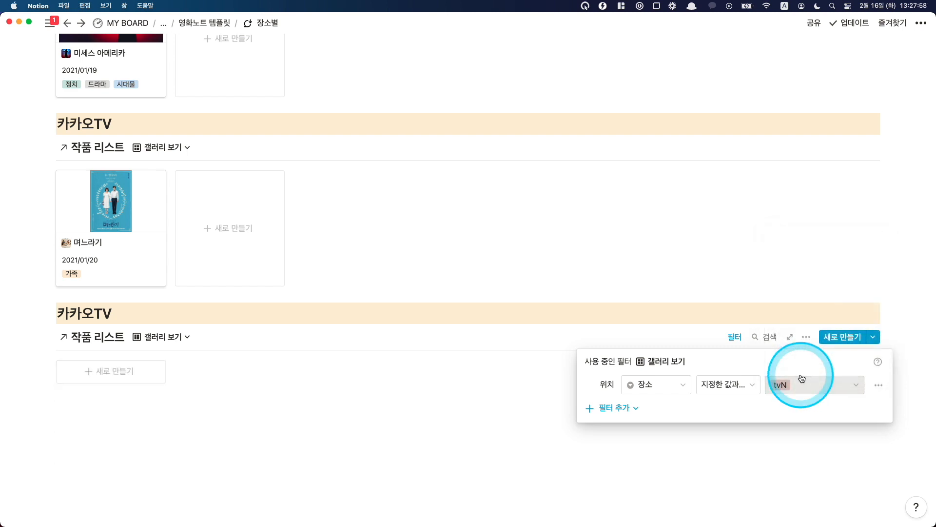
Step: Rename the duplicated 카카오TV heading above the filtered gallery to tvN
{"action": "left_click", "coordinate": [247, 380]}
{"action": "scroll", "coordinate": [330, 309], "scroll_direction": "down", "scroll_amount": 3}
{"action": "left_click", "coordinate": [330, 309]}
{"action": "left_click", "coordinate": [118, 193]}
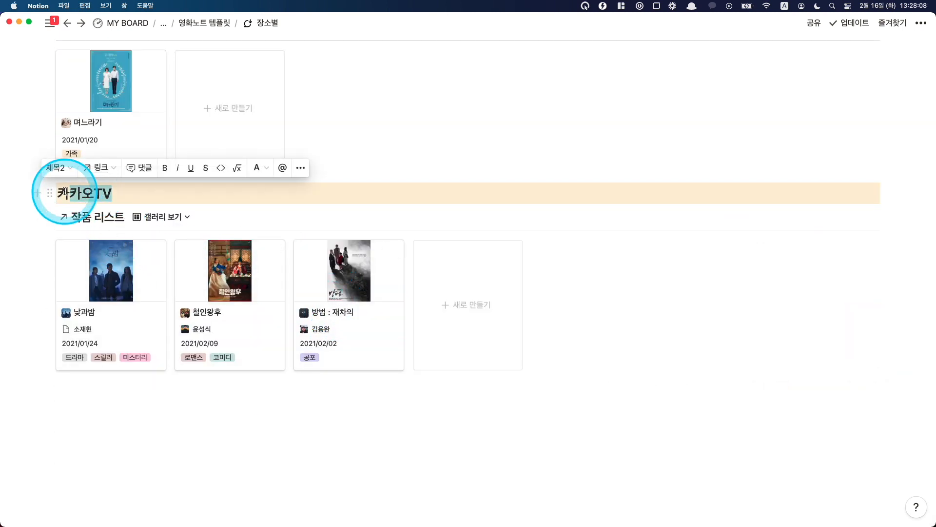
{"action": "key", "text": "BackSpace"}
{"action": "left_click_drag", "start_coordinate": [65, 191], "coordinate": [63, 192]}
{"action": "key", "text": "BackSpace"}
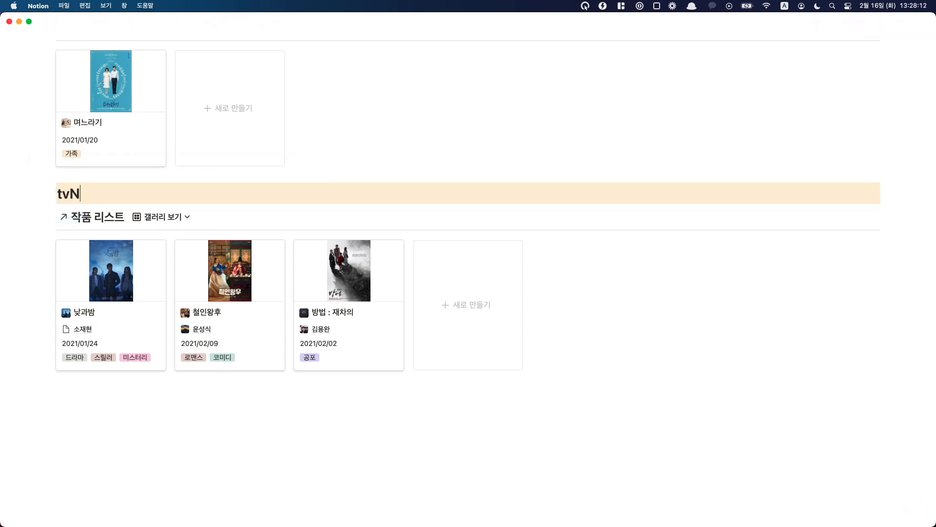
Step: Copy the tvN heading's block link and append "/ tvN" to the list of place links under the 장소별 title
{"action": "left_click", "coordinate": [49, 192]}
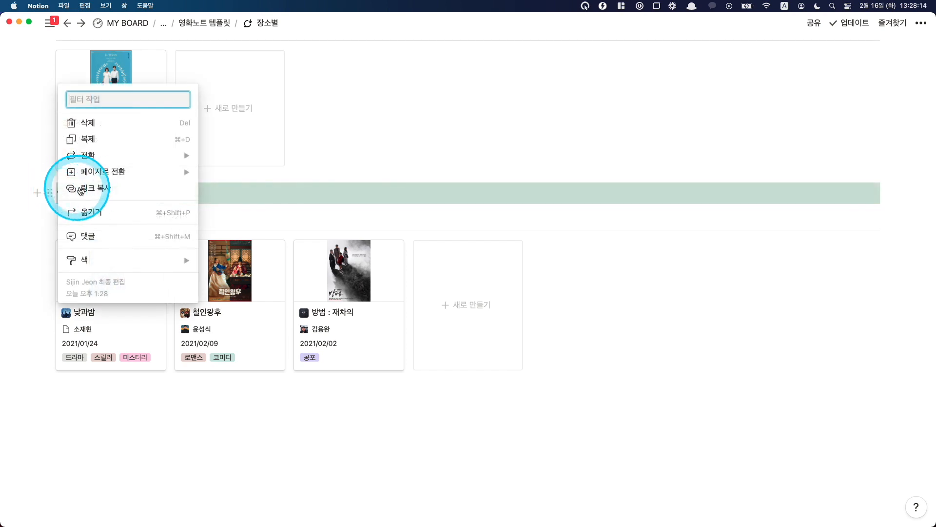
{"action": "left_click", "coordinate": [81, 190]}
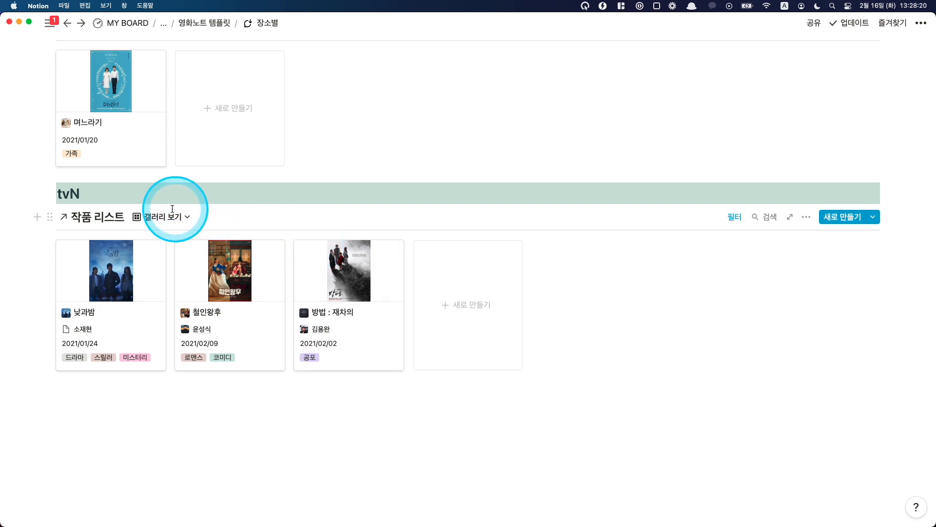
{"action": "scroll", "coordinate": [274, 230], "scroll_direction": "up", "scroll_amount": 20}
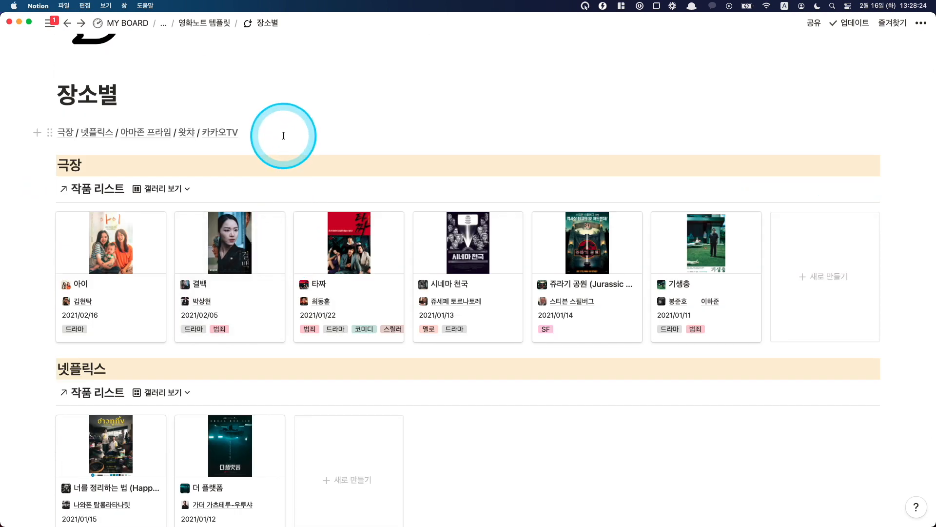
{"action": "type", "text": "/ tvN"}
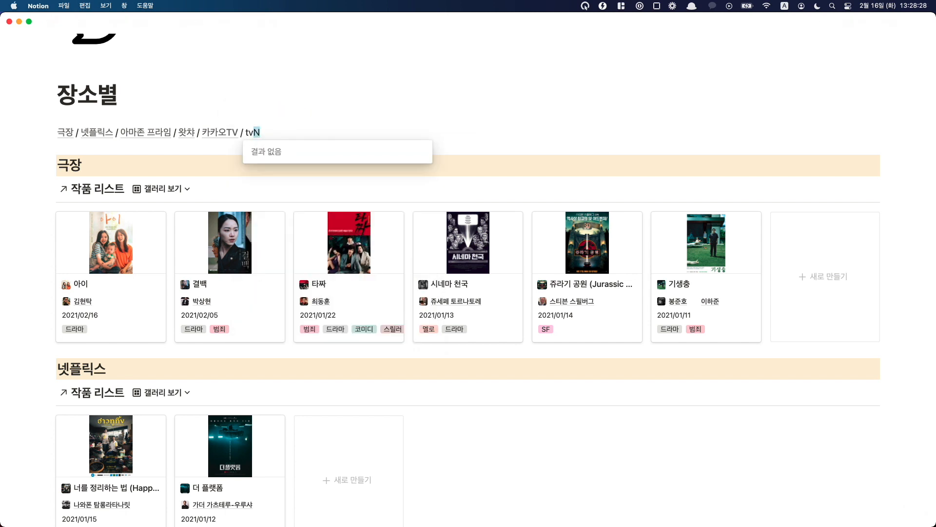
Step: Link the new tvN entry to the copied heading link and follow it to test the jump
{"action": "key", "text": "shift+Left"}
{"action": "key", "text": "shift+Left"}
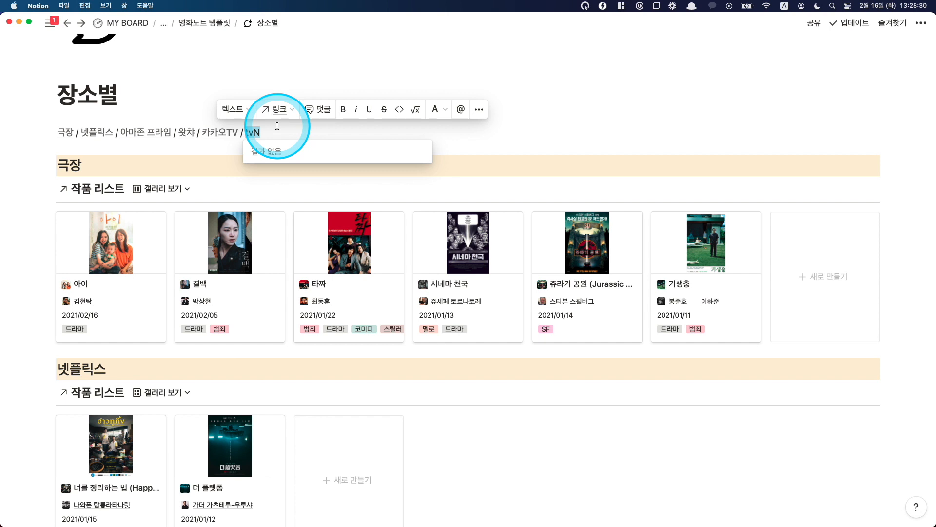
{"action": "key", "text": "super+v"}
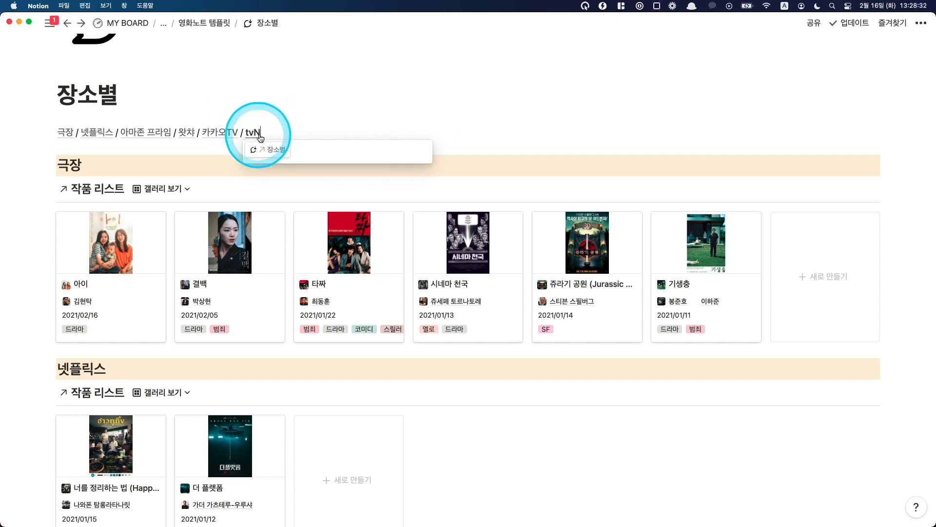
{"action": "left_click", "coordinate": [251, 133]}
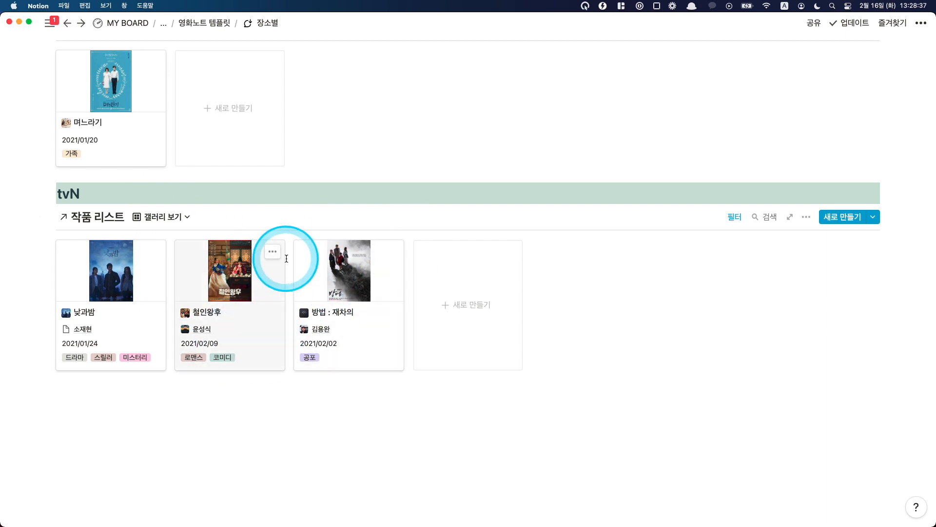
{"action": "scroll", "coordinate": [312, 260], "scroll_direction": "up", "scroll_amount": 1}
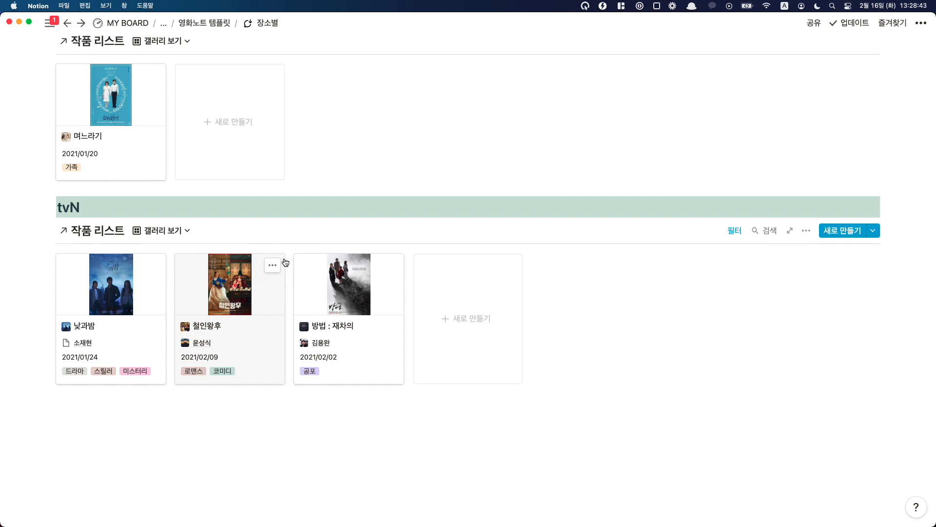
Step: Return to the 영화노트 템플릿 page, open the 재관람 category page and look over its 작품 리스트 table
{"action": "left_click", "coordinate": [208, 22]}
{"action": "left_click", "coordinate": [105, 285]}
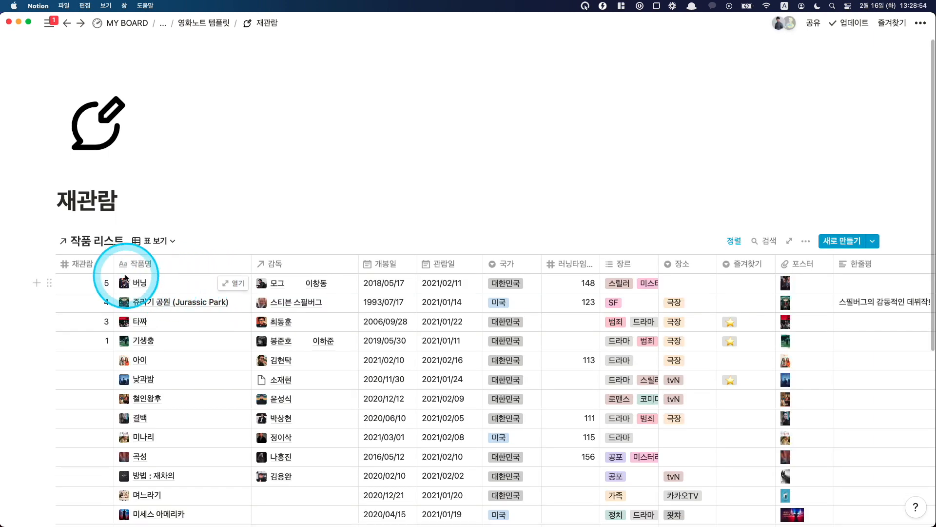
{"action": "scroll", "coordinate": [103, 307], "scroll_direction": "down", "scroll_amount": 1}
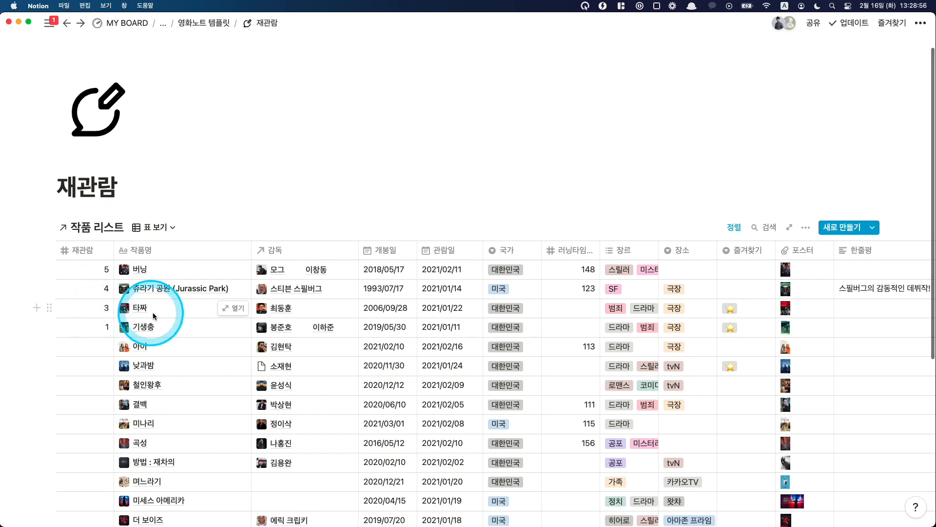
{"action": "scroll", "coordinate": [195, 314], "scroll_direction": "down", "scroll_amount": 2}
Step: Set the 재관람 count of 낮과밤 to 16 and look over the sorted table
{"action": "left_click", "coordinate": [100, 300]}
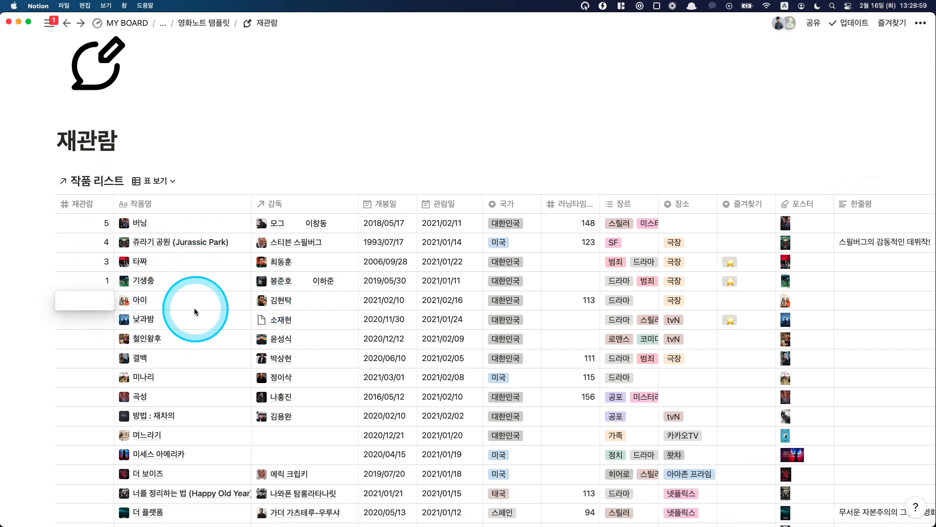
{"action": "left_click", "coordinate": [86, 315]}
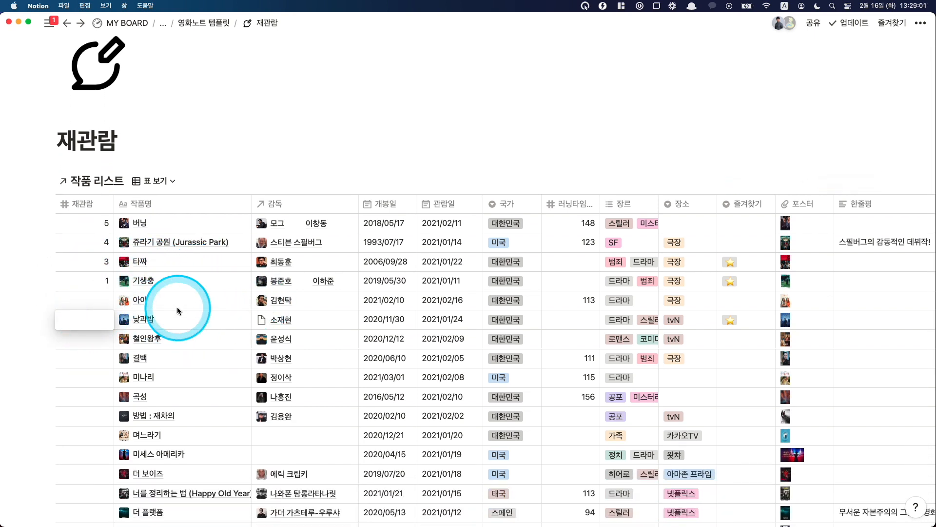
{"action": "type", "text": "16"}
{"action": "key", "text": "Return"}
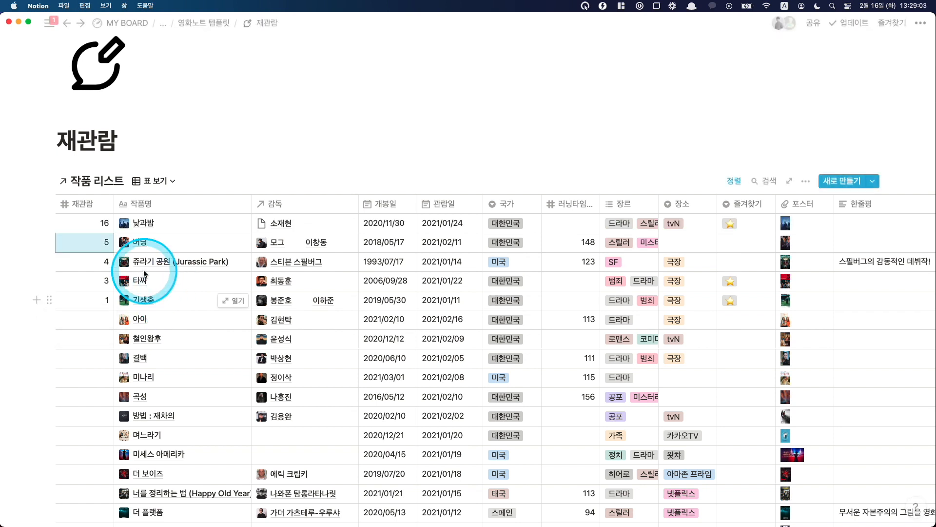
{"action": "scroll", "coordinate": [245, 232], "scroll_direction": "down", "scroll_amount": 1}
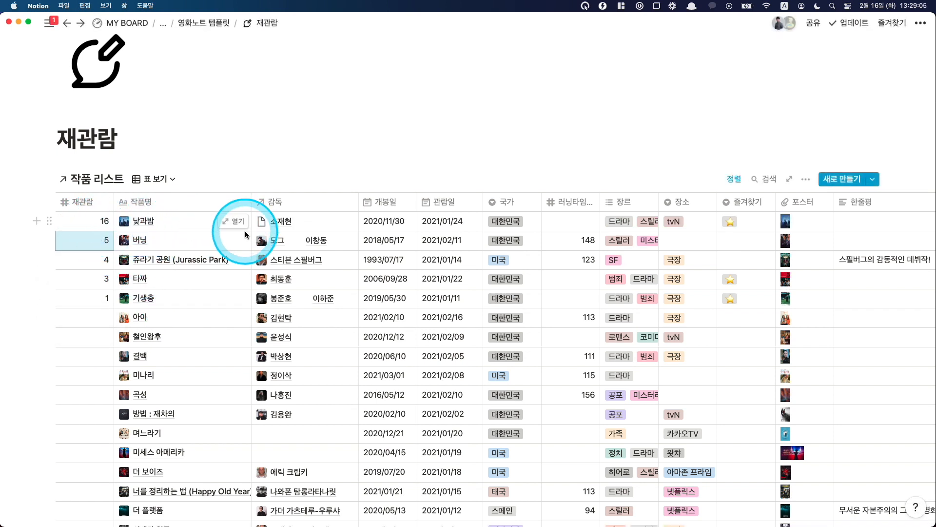
{"action": "scroll", "coordinate": [246, 234], "scroll_direction": "down", "scroll_amount": 3}
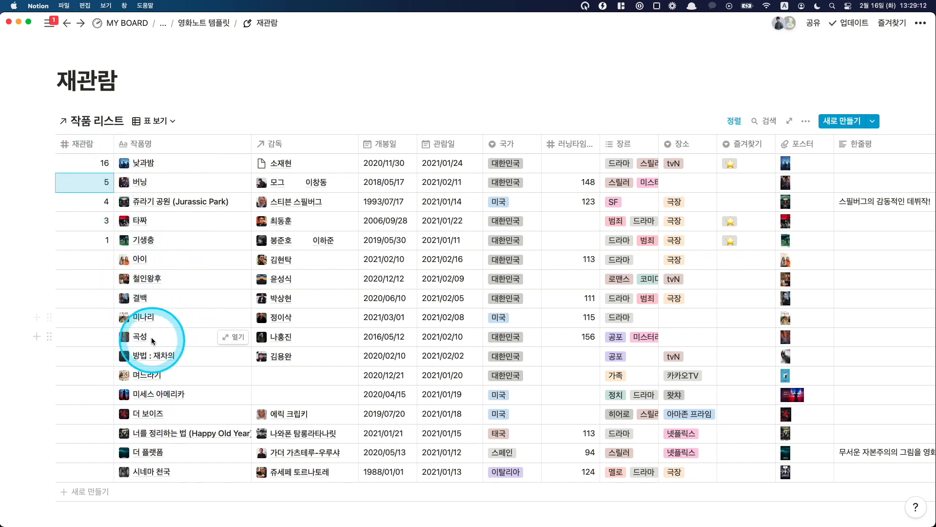
Step: Clear the 재관람 count of 낮과밤
{"action": "left_click", "coordinate": [98, 164]}
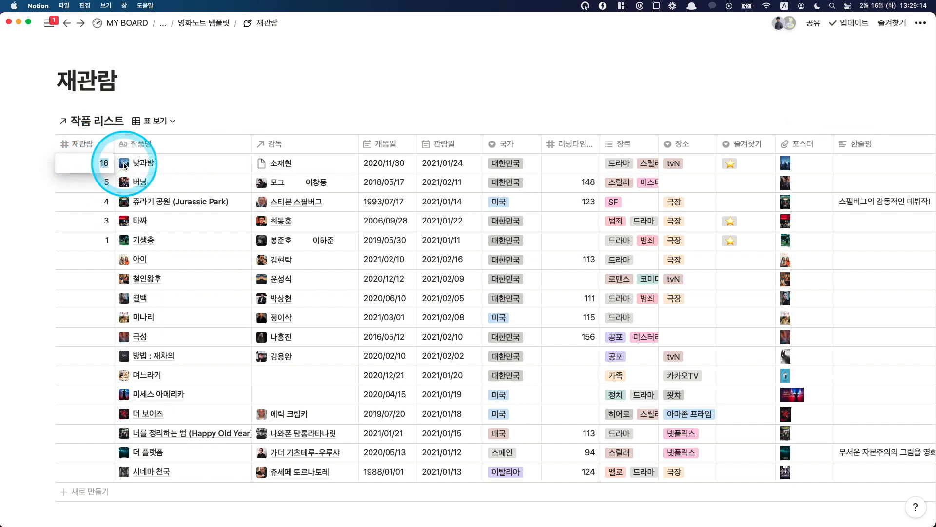
{"action": "key", "text": "BackSpace"}
{"action": "key", "text": "Return"}
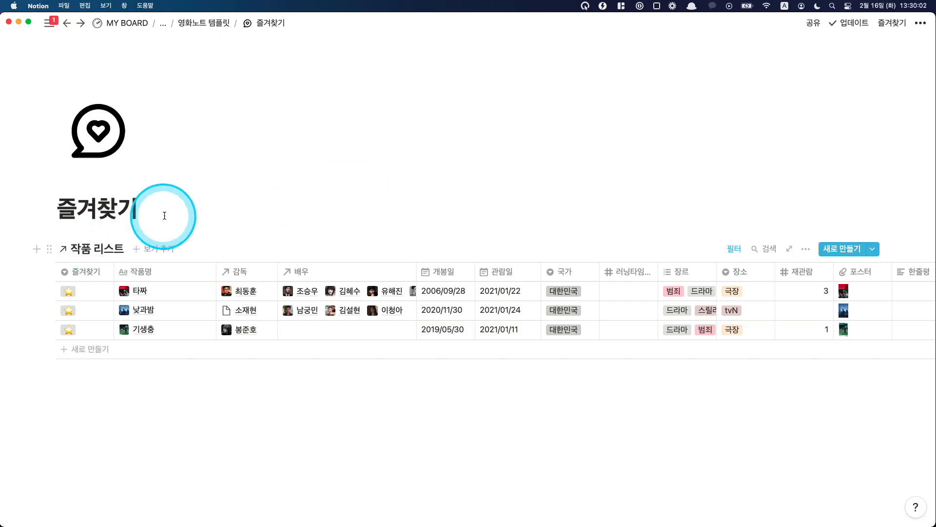
Step: View the 즐겨찾기 options of 타짜 without changing them and return to the 영화노트 템플릿 page
{"action": "left_click", "coordinate": [68, 290]}
{"action": "key", "text": "Escape"}
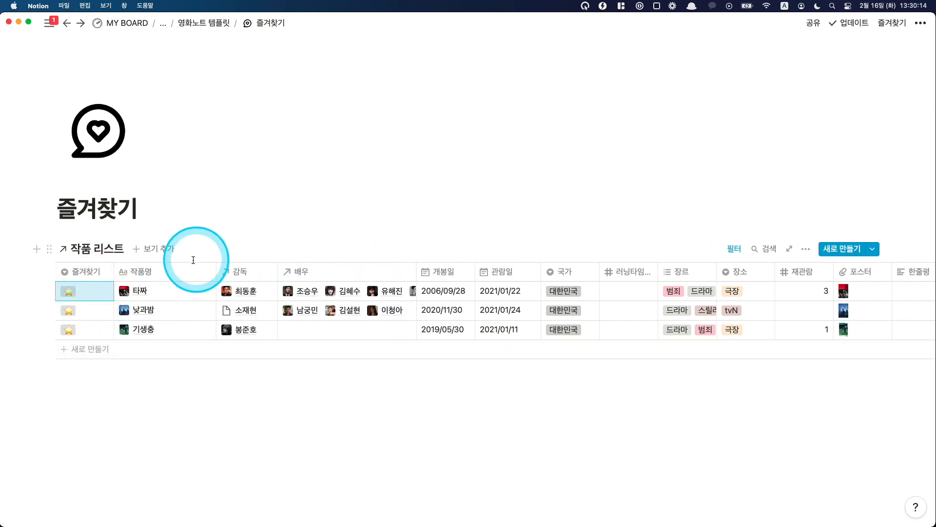
{"action": "left_click", "coordinate": [195, 23]}
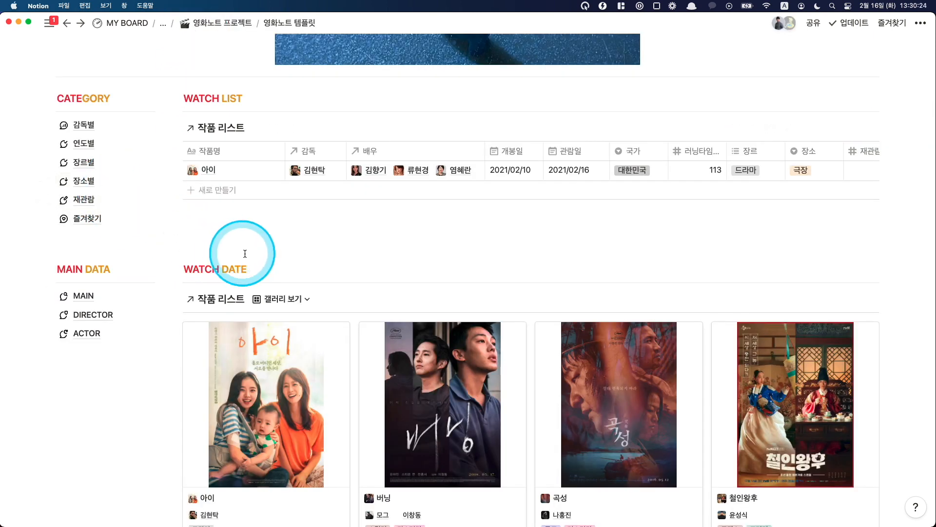
{"action": "scroll", "coordinate": [267, 243], "scroll_direction": "up", "scroll_amount": 1}
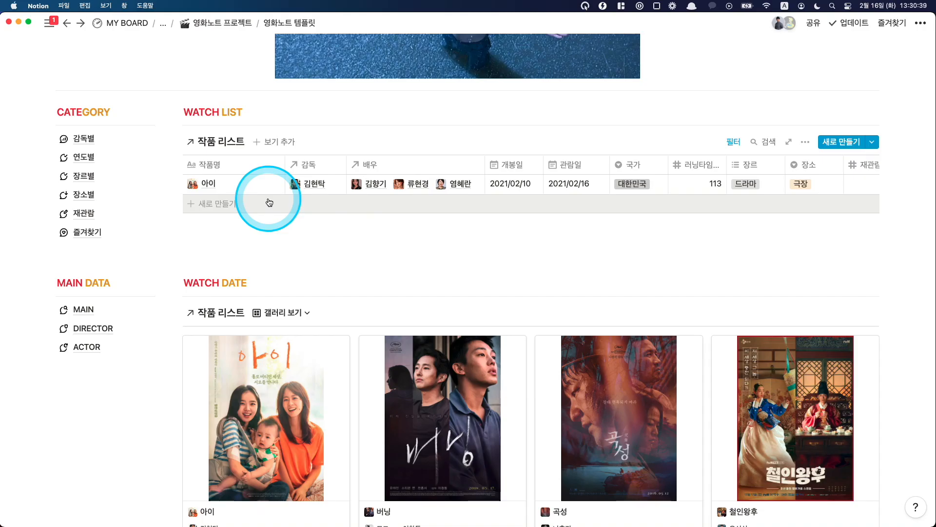
Step: Open the MAIN data page, look over its table and show the 작품 리스트 in 갤러리 보기
{"action": "left_click", "coordinate": [84, 310]}
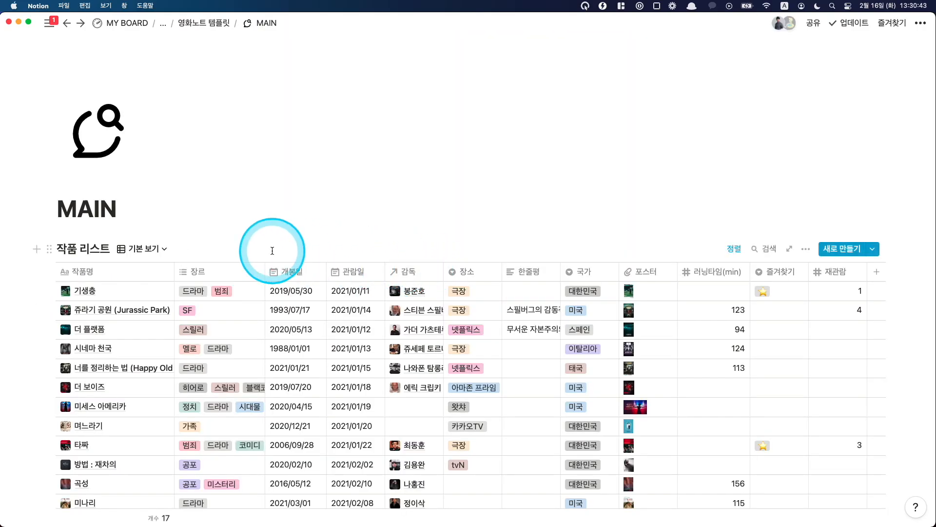
{"action": "scroll", "coordinate": [257, 253], "scroll_direction": "down", "scroll_amount": 5}
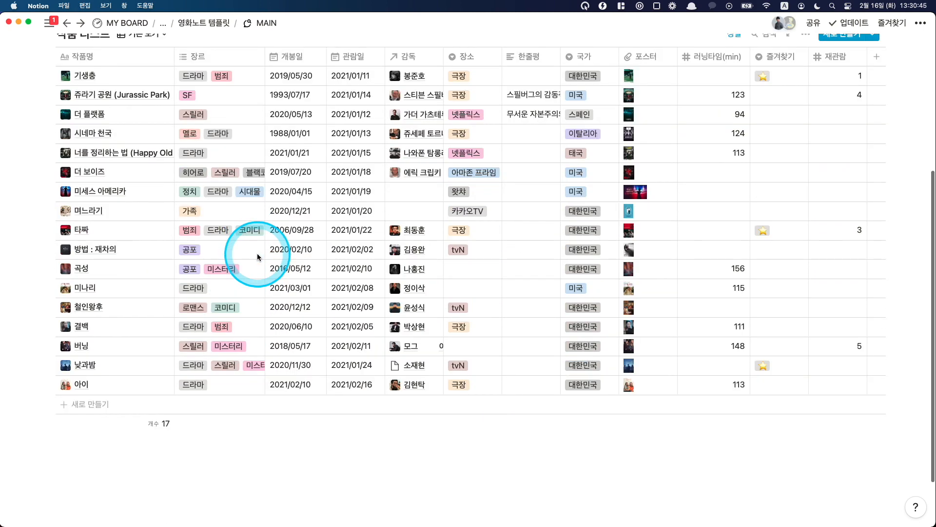
{"action": "scroll", "coordinate": [152, 283], "scroll_direction": "up", "scroll_amount": 3}
{"action": "left_click", "coordinate": [144, 73]}
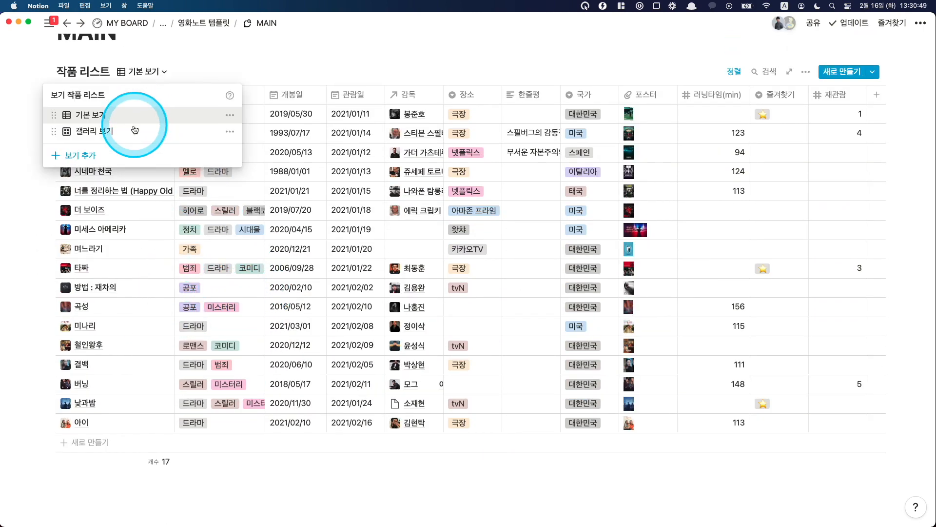
{"action": "left_click", "coordinate": [156, 128]}
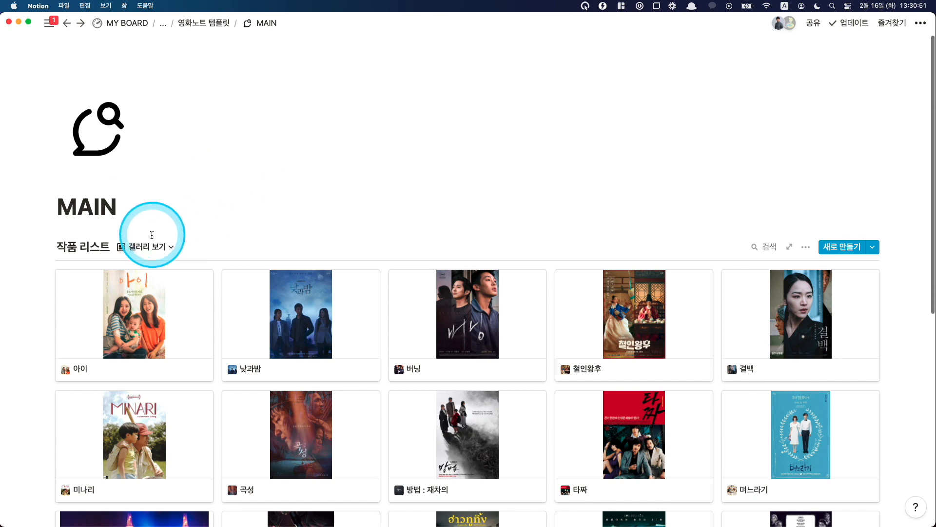
Step: Switch the 작품 리스트 back to 기본 보기 and view the empty 감독 relation of 미세스 아메리카 without linking anyone
{"action": "left_click", "coordinate": [146, 248]}
{"action": "left_click", "coordinate": [119, 290]}
{"action": "scroll", "coordinate": [209, 279], "scroll_direction": "down", "scroll_amount": 3}
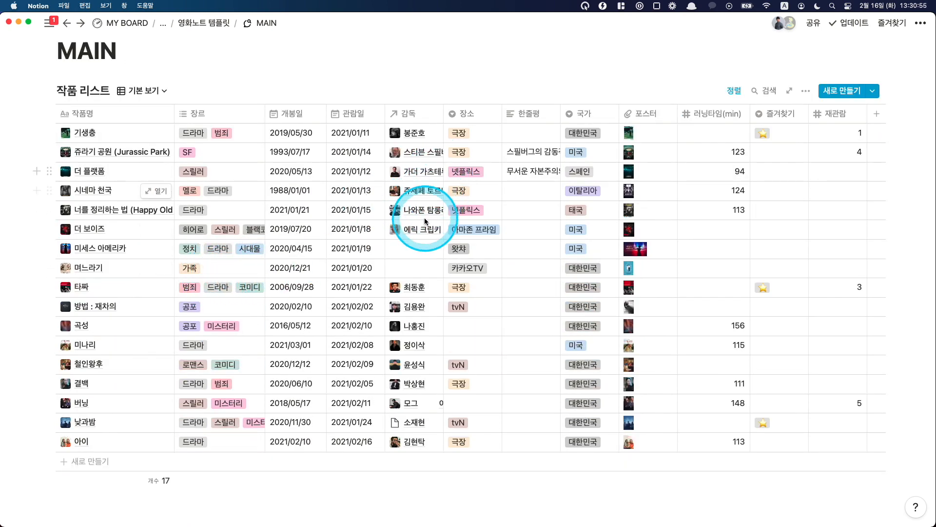
{"action": "left_click", "coordinate": [411, 249]}
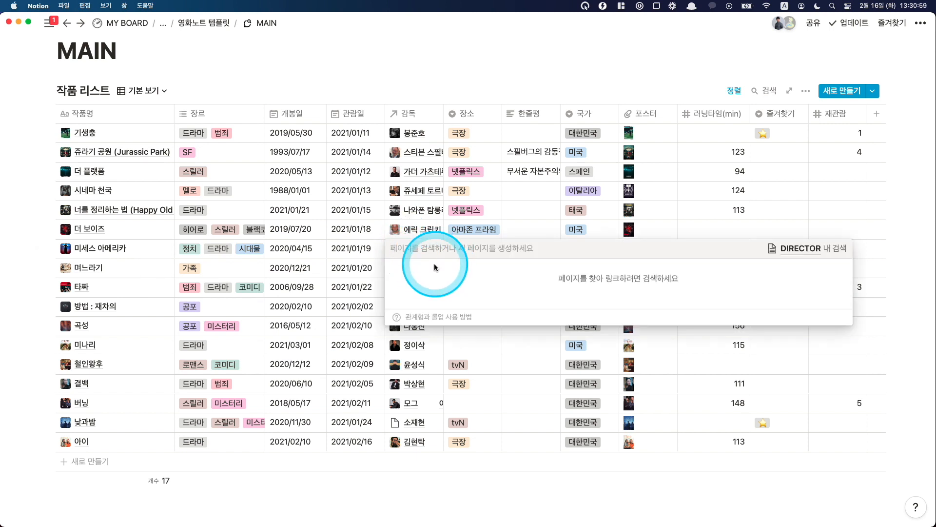
{"action": "key", "text": "Escape"}
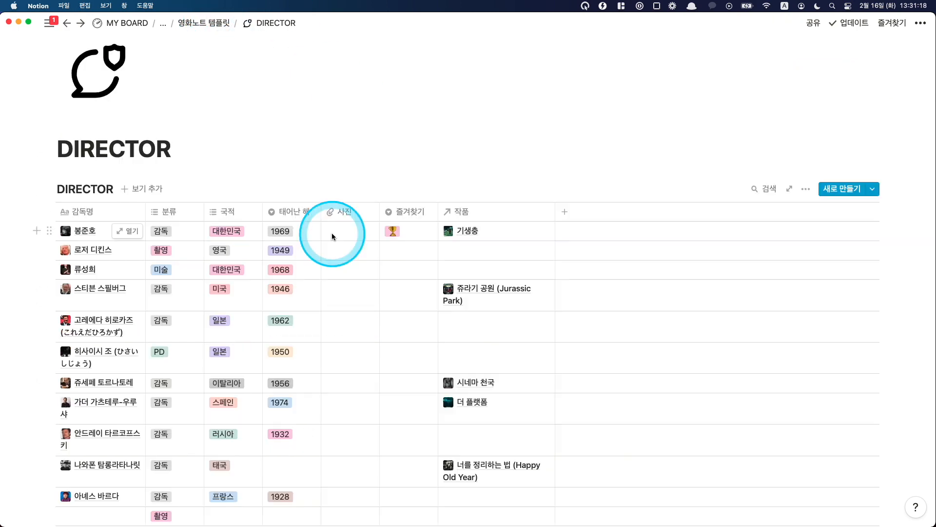
Step: Open the DIRECTOR data page and read through its table of directors and linked 작품 to the end
{"action": "scroll", "coordinate": [333, 235], "scroll_direction": "down", "scroll_amount": 2}
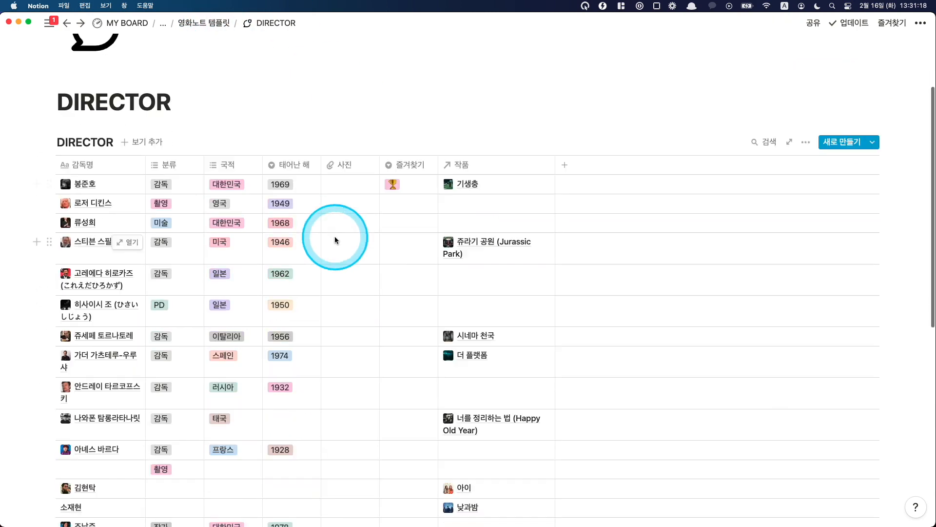
{"action": "scroll", "coordinate": [333, 238], "scroll_direction": "down", "scroll_amount": 9}
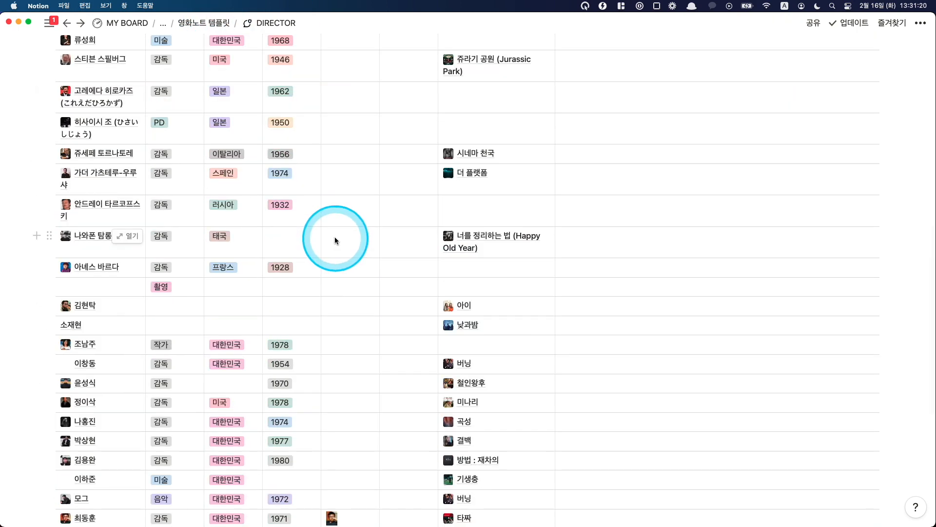
{"action": "scroll", "coordinate": [172, 231], "scroll_direction": "up", "scroll_amount": 6}
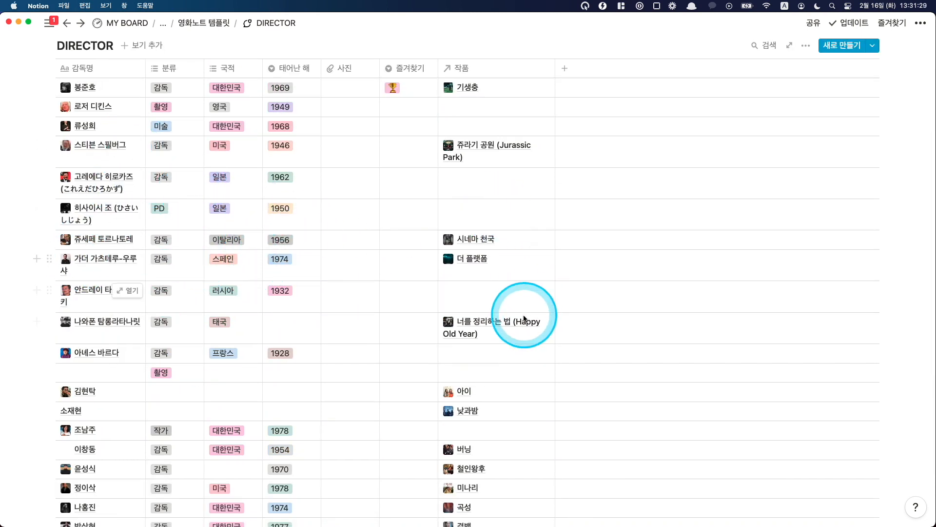
{"action": "scroll", "coordinate": [524, 318], "scroll_direction": "down", "scroll_amount": 3}
{"action": "scroll", "coordinate": [524, 313], "scroll_direction": "down", "scroll_amount": 5}
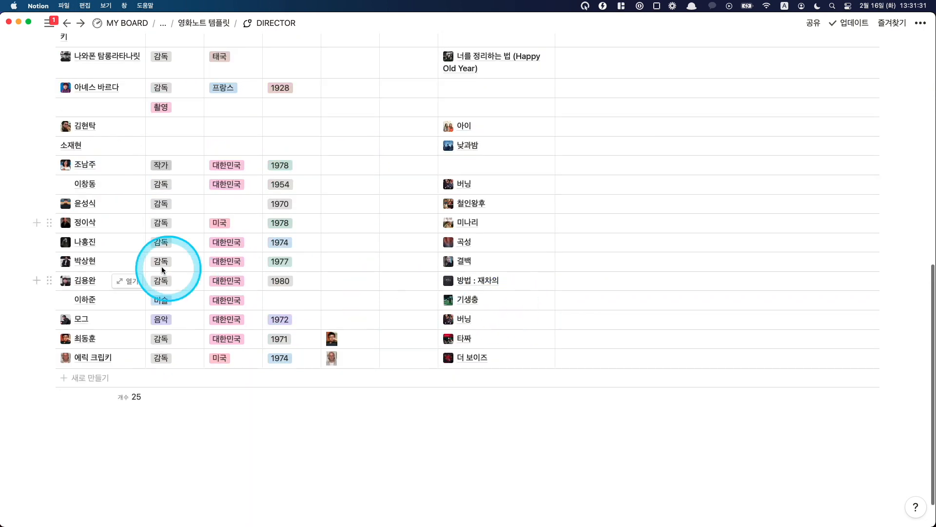
Step: Return to the 영화노트 템플릿 page, open the ACTOR data page and look through its 배우 리스트
{"action": "left_click", "coordinate": [226, 23]}
{"action": "scroll", "coordinate": [238, 284], "scroll_direction": "down", "scroll_amount": 15}
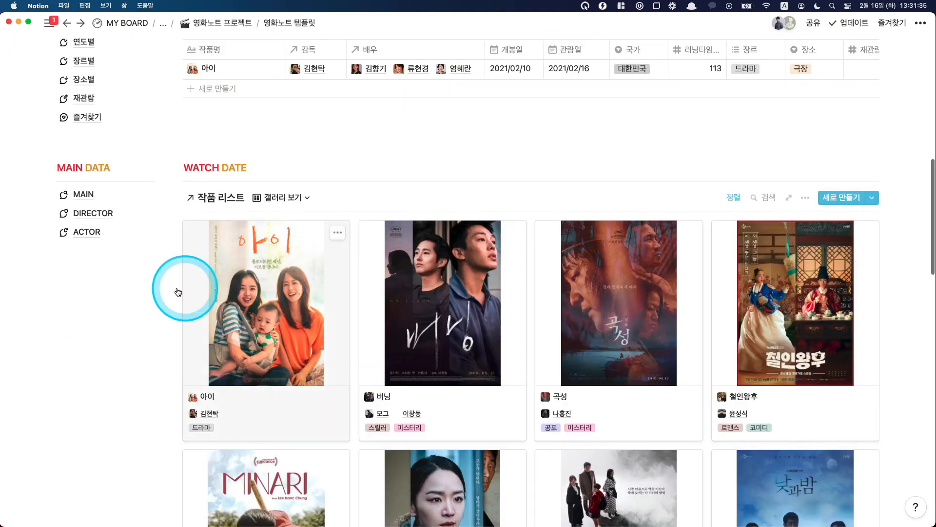
{"action": "left_click", "coordinate": [90, 233]}
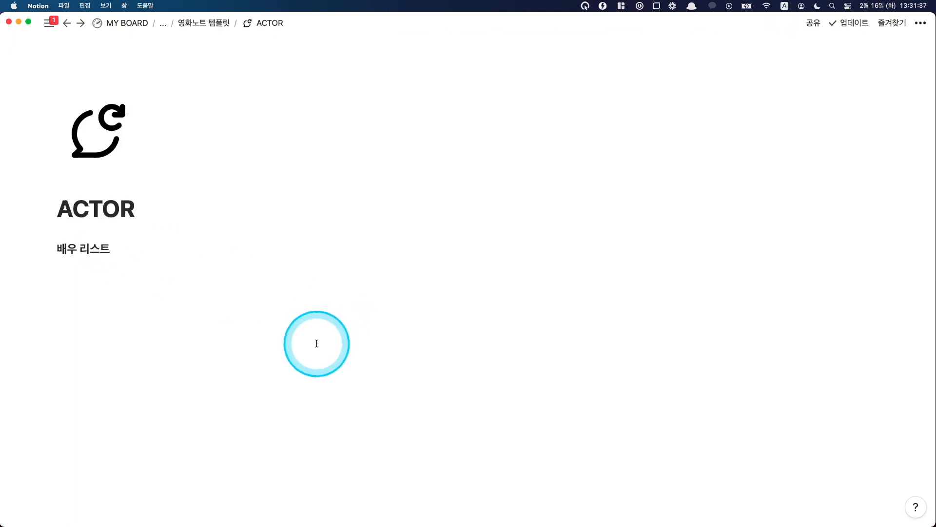
{"action": "scroll", "coordinate": [226, 306], "scroll_direction": "down", "scroll_amount": 5}
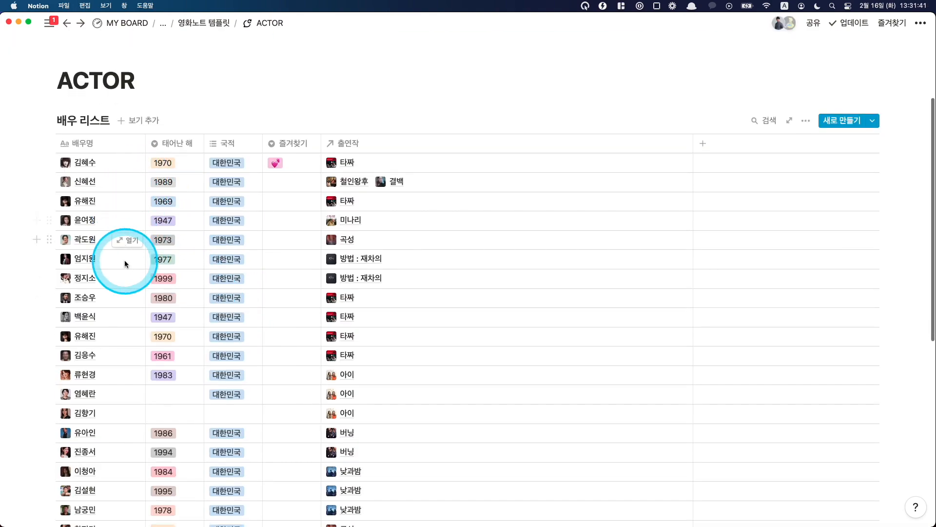
{"action": "scroll", "coordinate": [123, 259], "scroll_direction": "down", "scroll_amount": 3}
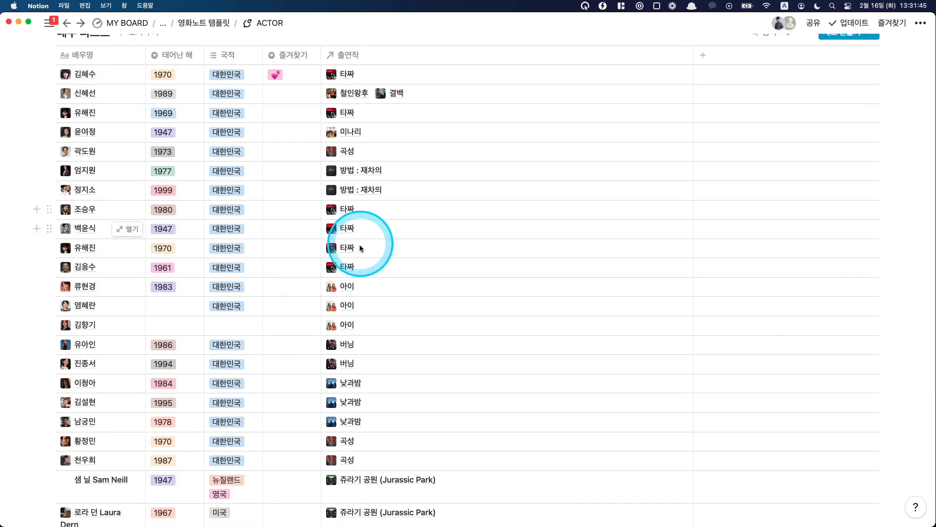
{"action": "scroll", "coordinate": [360, 322], "scroll_direction": "down", "scroll_amount": 2}
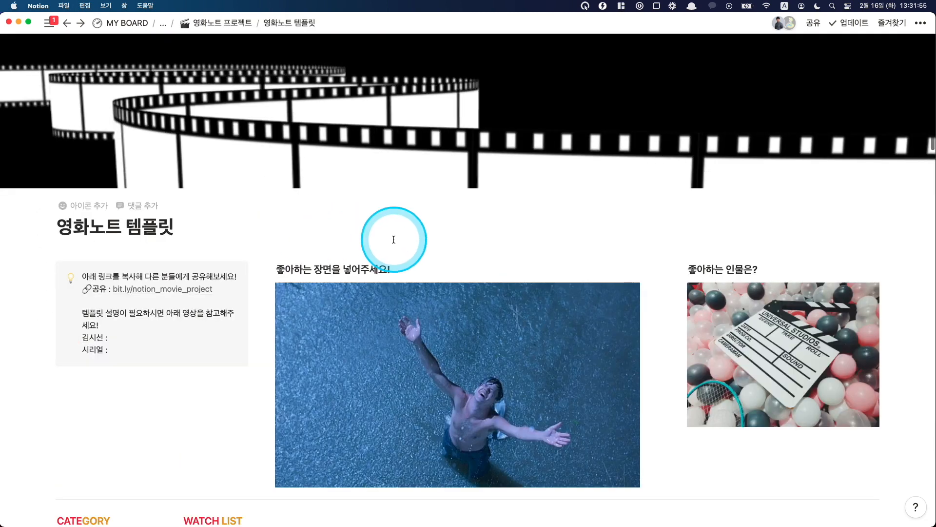